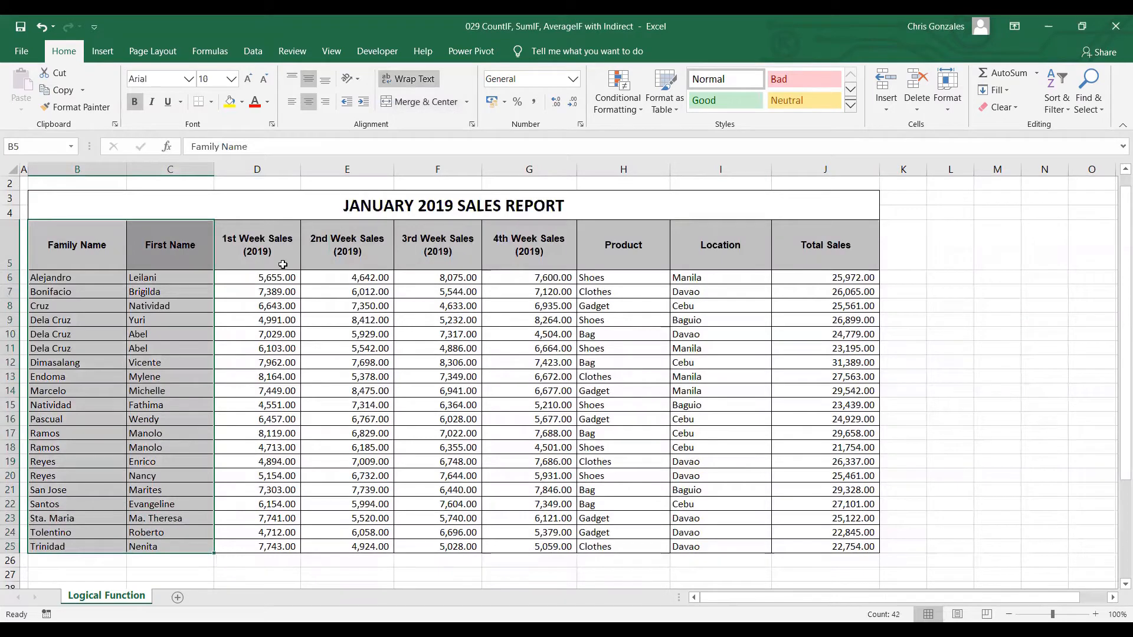
Examine the weekly sales, Product, Location and Total Sales columns of the January 2019 sales report
{"action": "left_click_drag", "start_coordinate": [276, 254], "coordinate": [525, 548]}
{"action": "left_click_drag", "start_coordinate": [624, 244], "coordinate": [645, 548]}
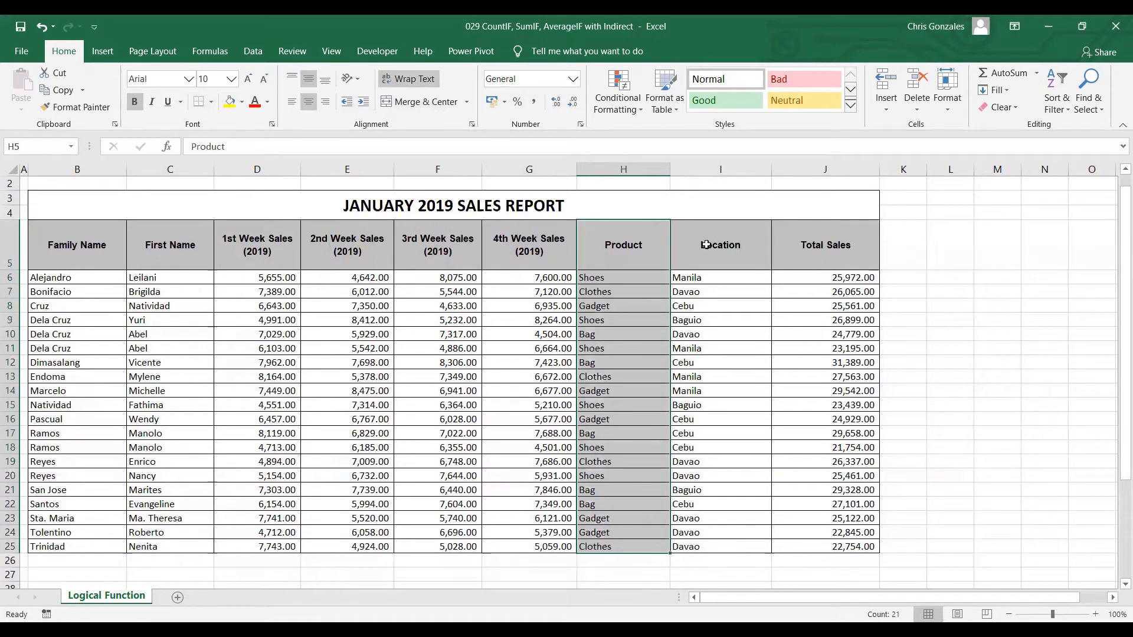
{"action": "left_click_drag", "start_coordinate": [721, 245], "coordinate": [711, 546]}
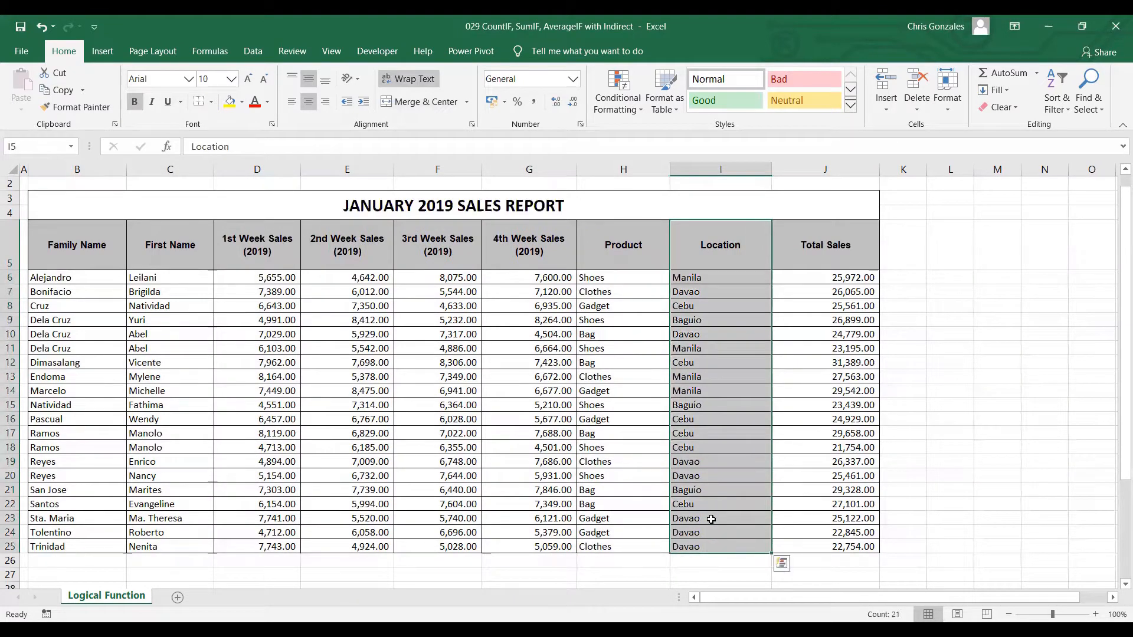
{"action": "left_click_drag", "start_coordinate": [825, 245], "coordinate": [823, 549]}
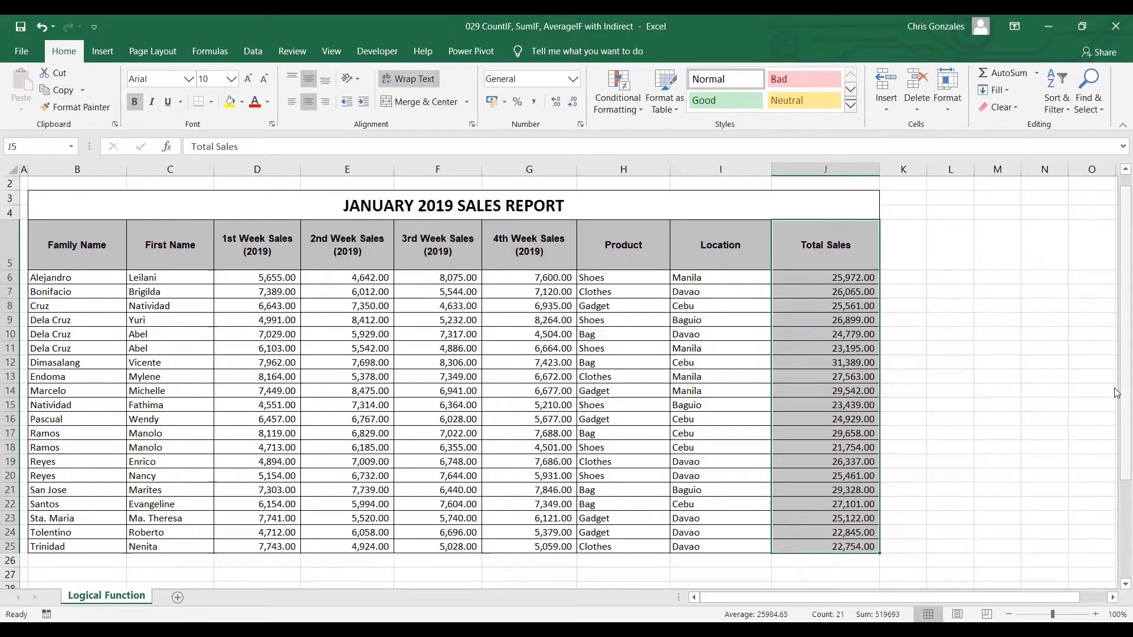
Examine the product and location summary tables below the report, including their total count, sum and average columns
{"action": "scroll", "coordinate": [1117, 422], "scroll_direction": "down", "scroll_amount": 3}
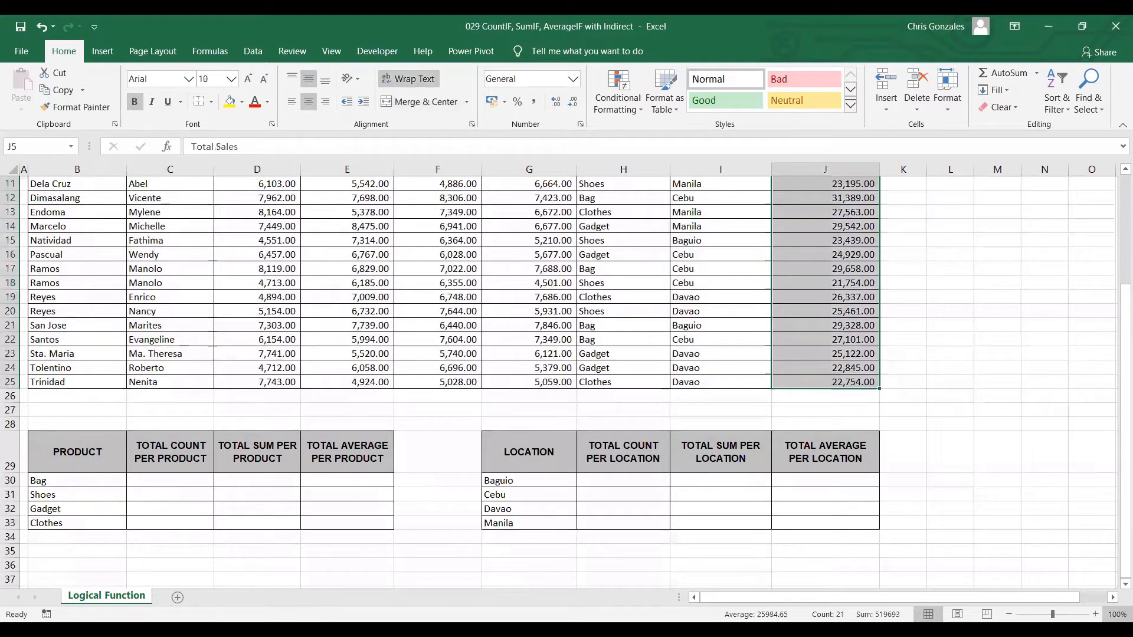
{"action": "left_click", "coordinate": [77, 454]}
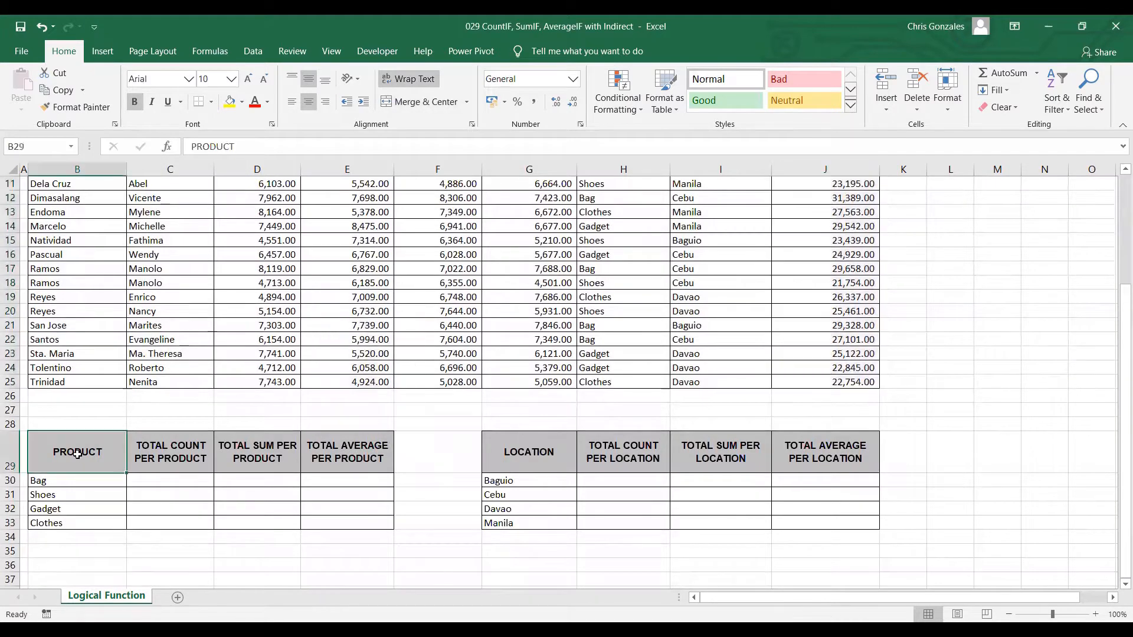
{"action": "left_click_drag", "start_coordinate": [77, 454], "coordinate": [74, 521]}
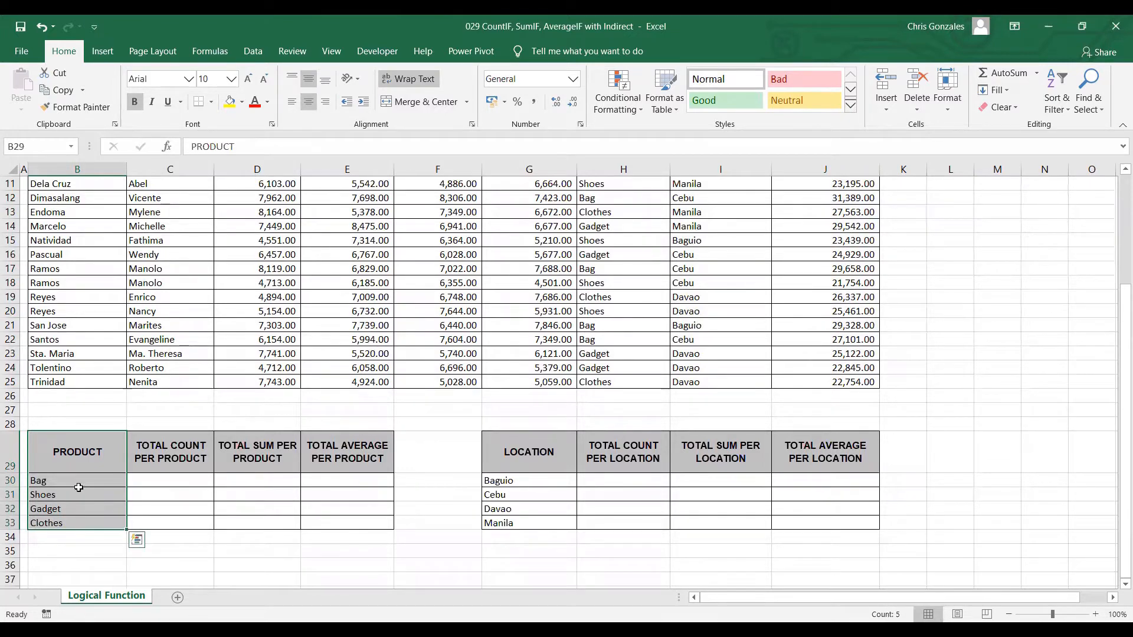
{"action": "left_click_drag", "start_coordinate": [168, 463], "coordinate": [167, 527]}
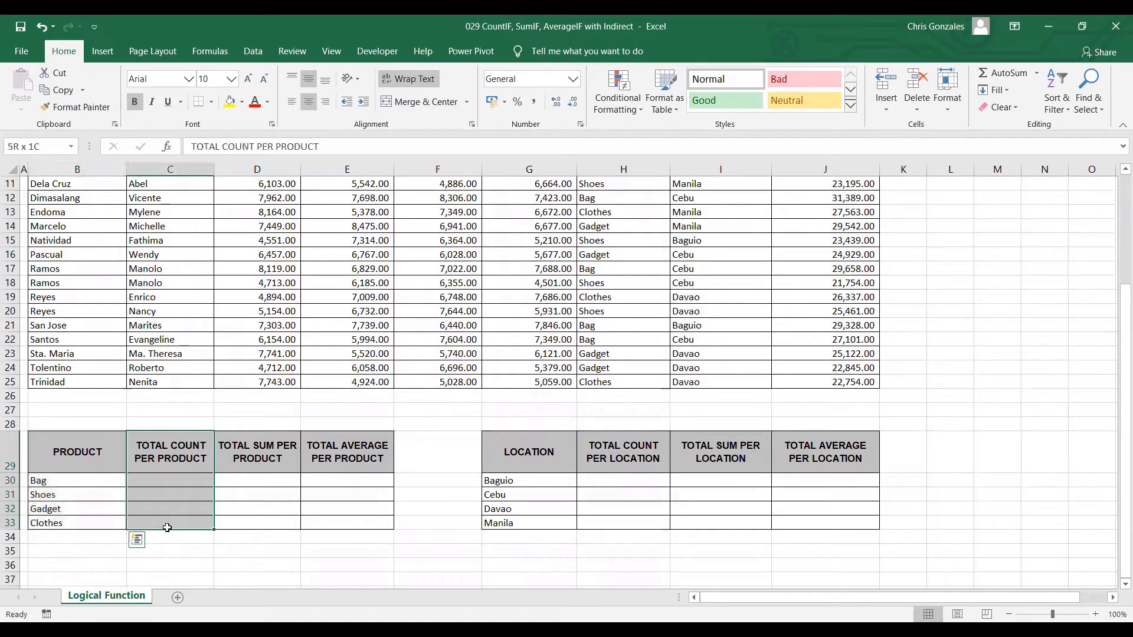
{"action": "left_click_drag", "start_coordinate": [255, 449], "coordinate": [253, 518]}
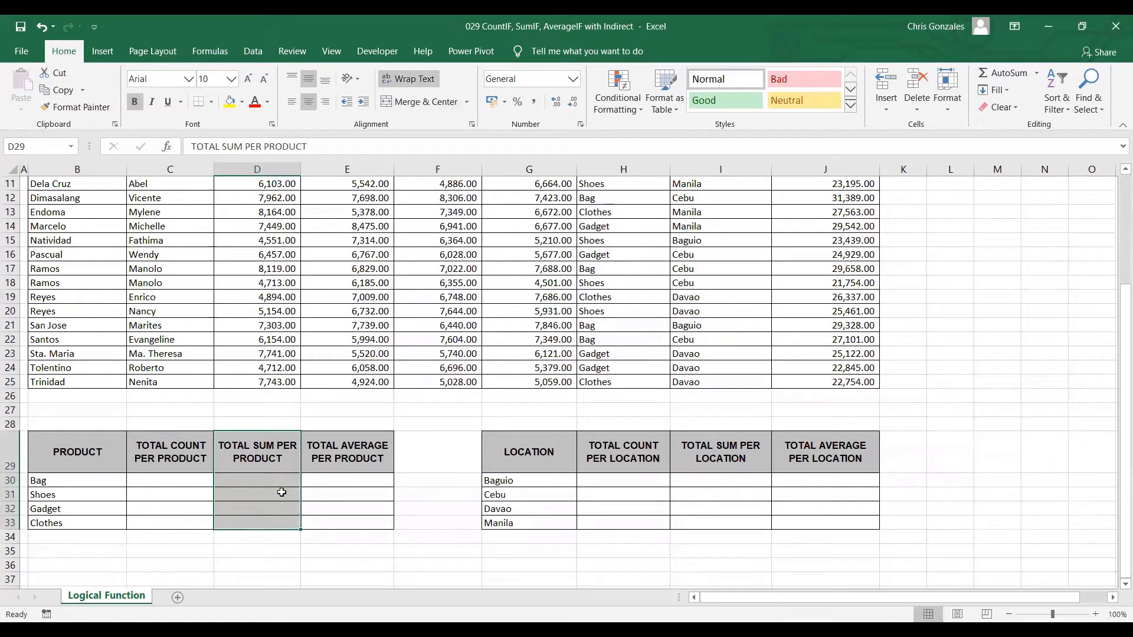
{"action": "left_click_drag", "start_coordinate": [351, 451], "coordinate": [351, 519]}
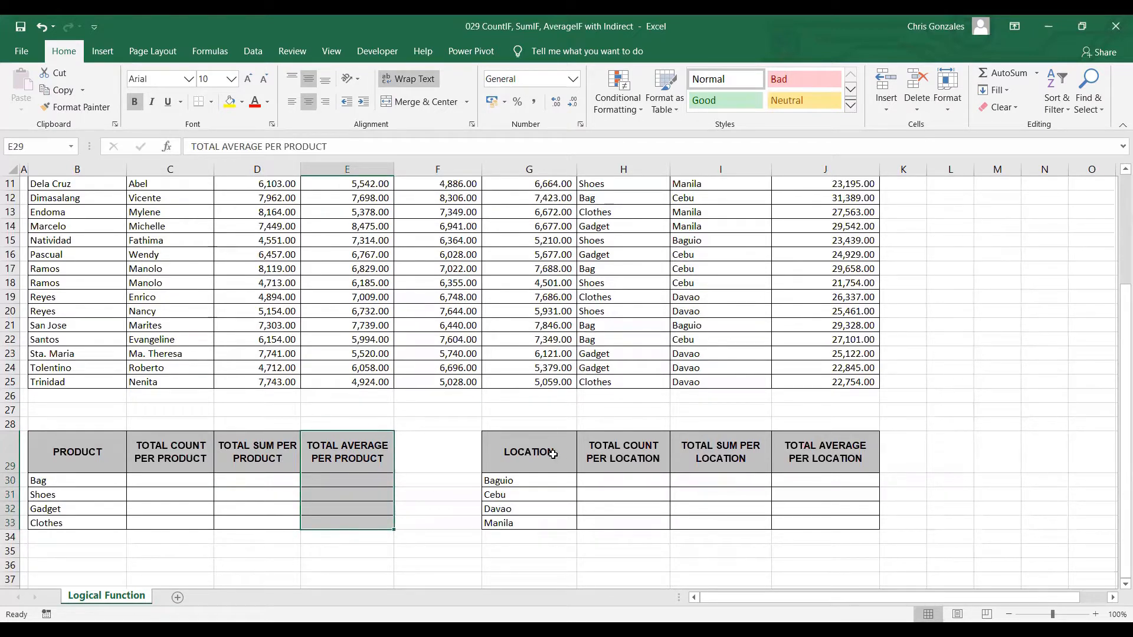
{"action": "left_click_drag", "start_coordinate": [552, 454], "coordinate": [546, 519]}
{"action": "left_click_drag", "start_coordinate": [620, 456], "coordinate": [615, 522]}
{"action": "left_click_drag", "start_coordinate": [714, 451], "coordinate": [713, 519]}
{"action": "left_click_drag", "start_coordinate": [816, 453], "coordinate": [815, 527]}
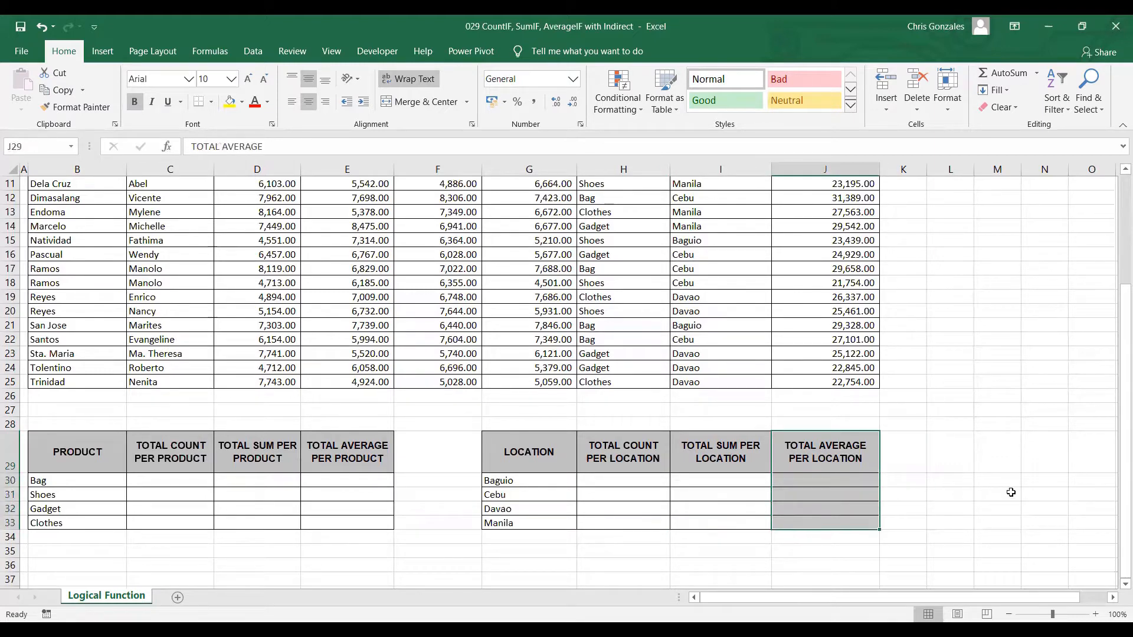
Name the Product data range H6:H25 of the sales report PR
{"action": "left_click_drag", "start_coordinate": [1116, 477], "coordinate": [1116, 393]}
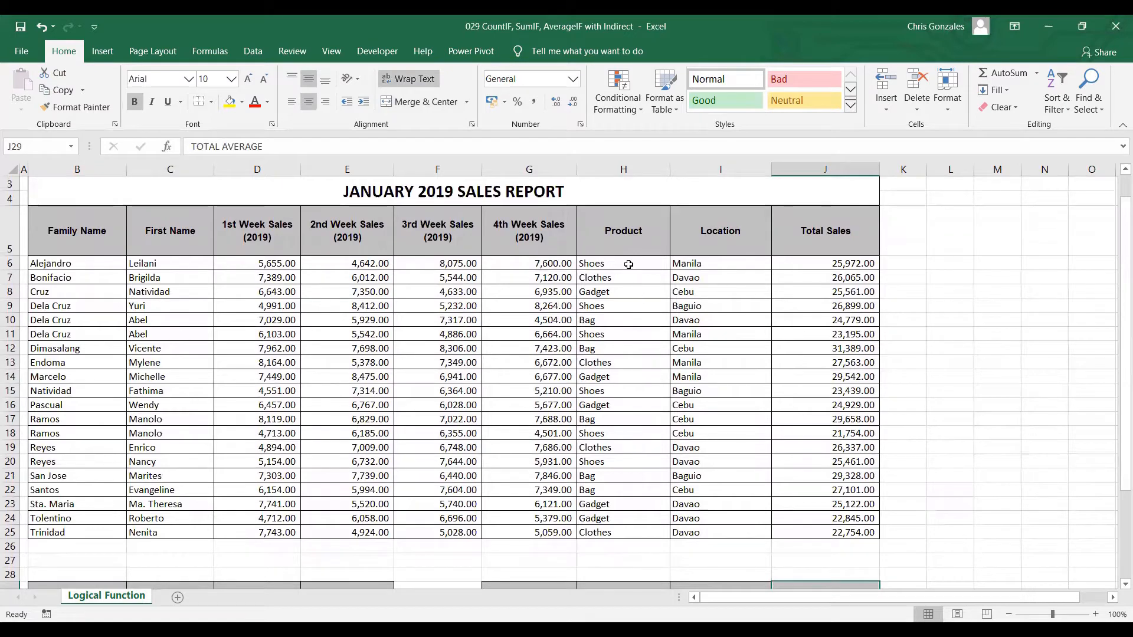
{"action": "left_click_drag", "start_coordinate": [628, 262], "coordinate": [622, 528]}
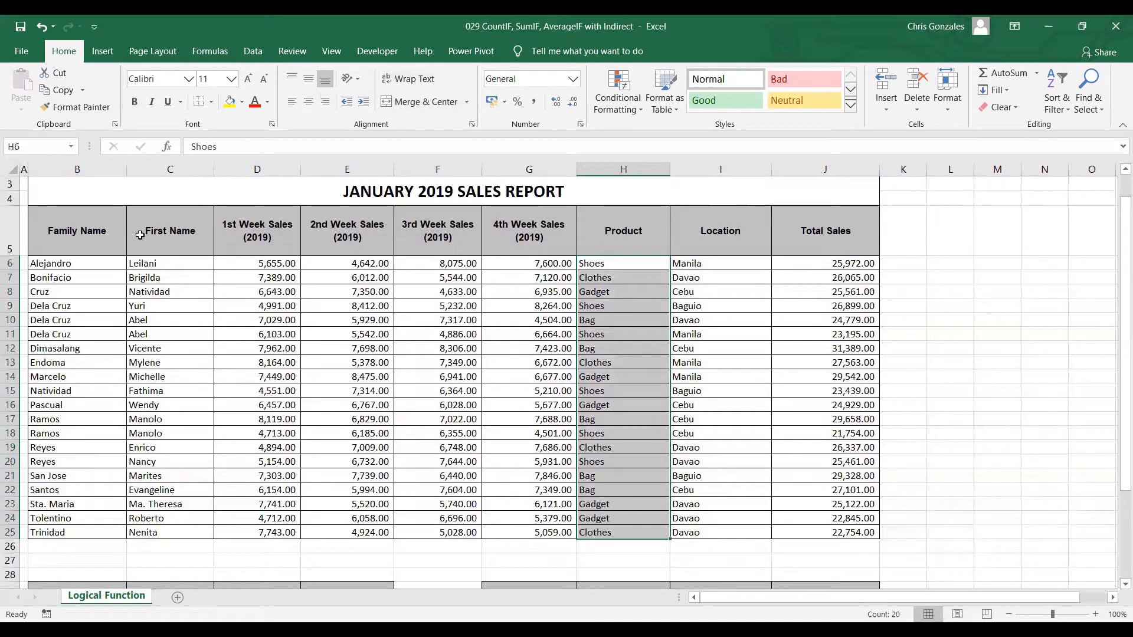
{"action": "left_click", "coordinate": [44, 149]}
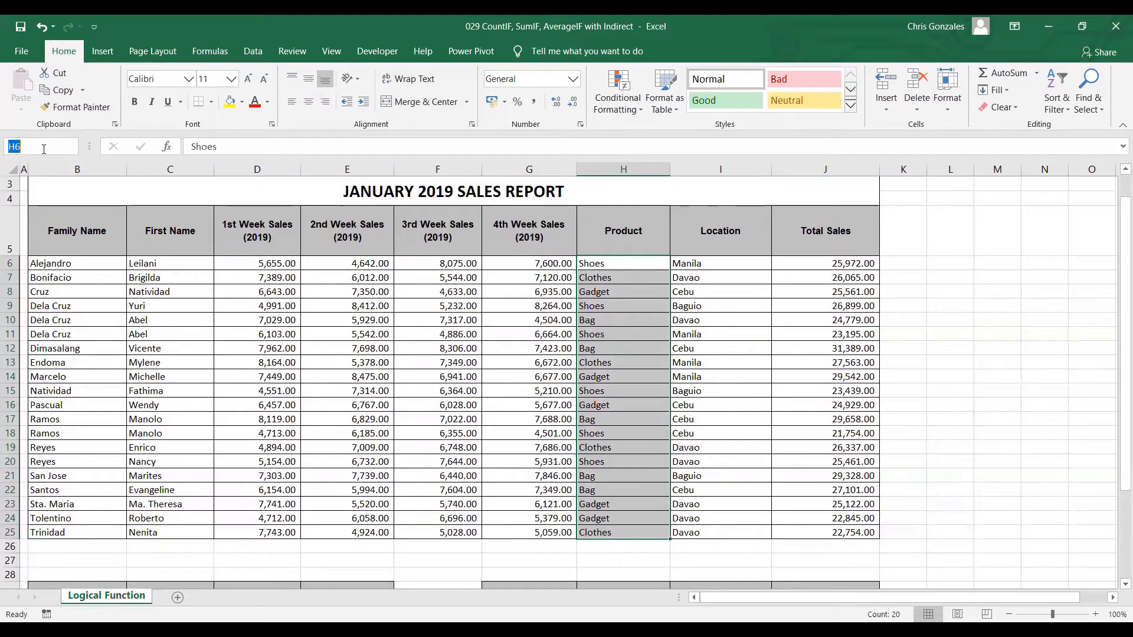
{"action": "type", "text": "PR"}
{"action": "key", "text": "Return"}
Name the Location data range I6:I25 of the sales report LO
{"action": "left_click_drag", "start_coordinate": [698, 262], "coordinate": [696, 531]}
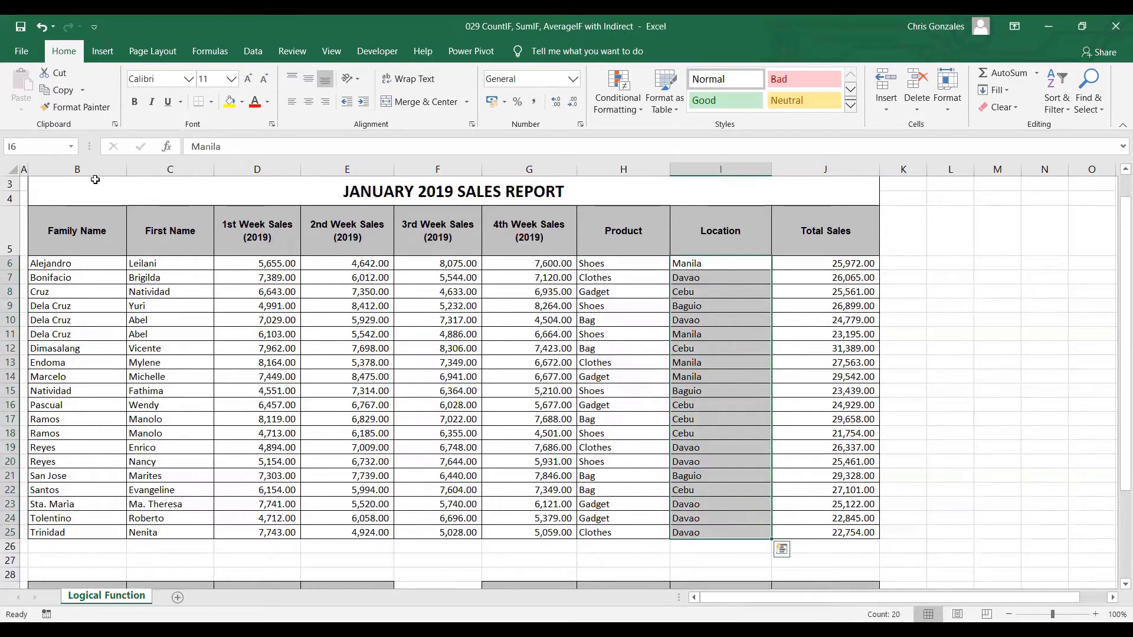
{"action": "left_click", "coordinate": [45, 144]}
{"action": "type", "text": "LO"}
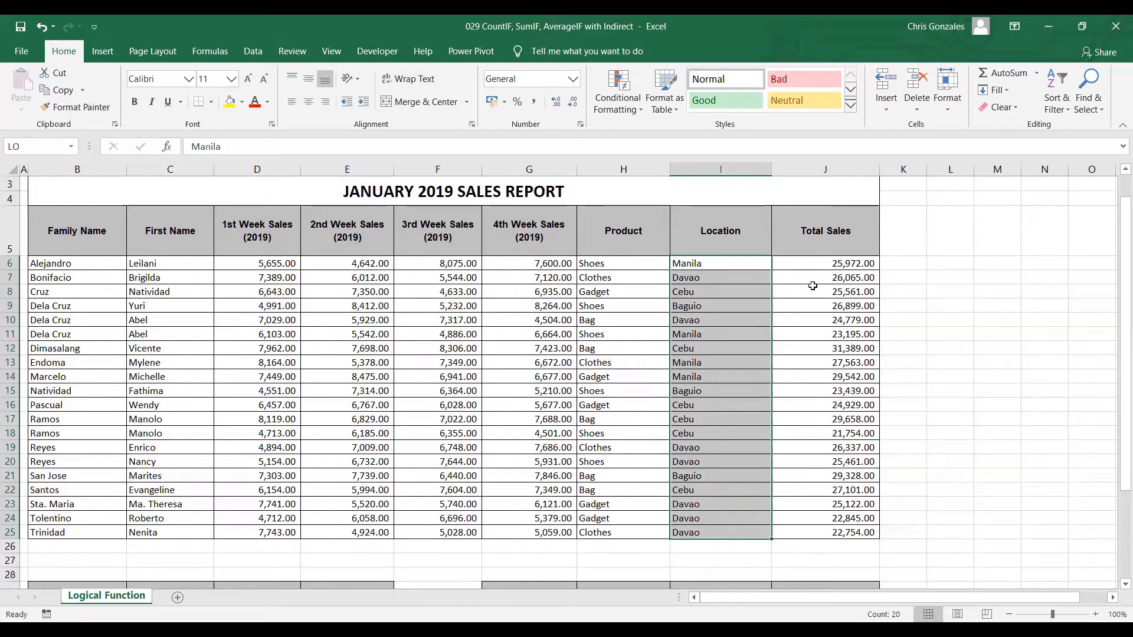
Name the Total Sales data range J6:J25 TS and check the list of defined names
{"action": "left_click", "coordinate": [818, 261]}
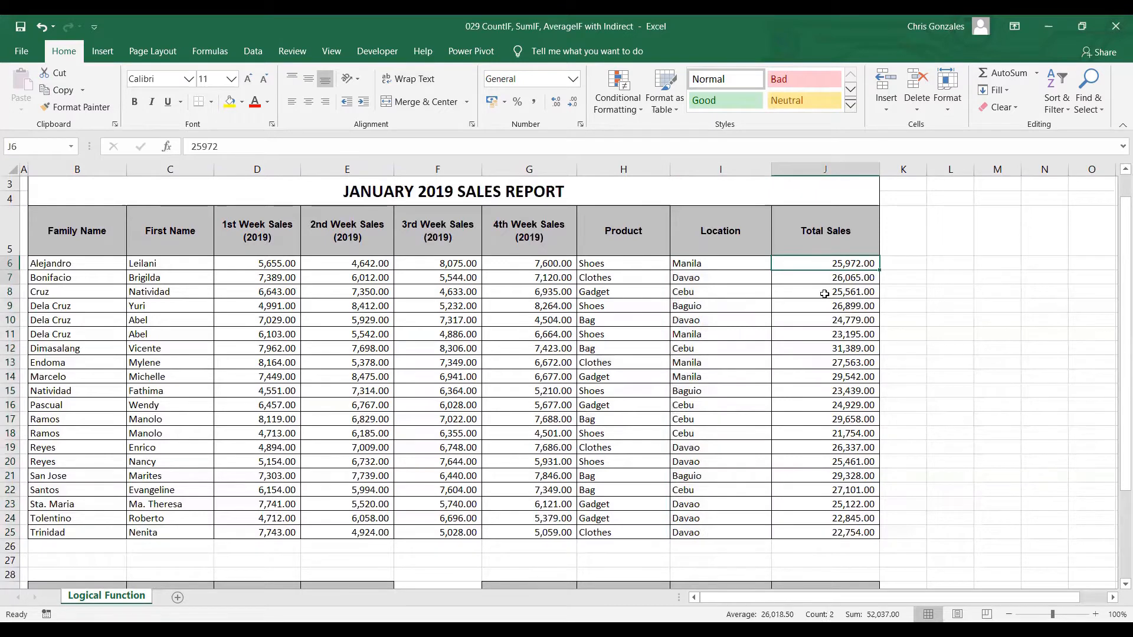
{"action": "left_click_drag", "start_coordinate": [824, 293], "coordinate": [826, 534]}
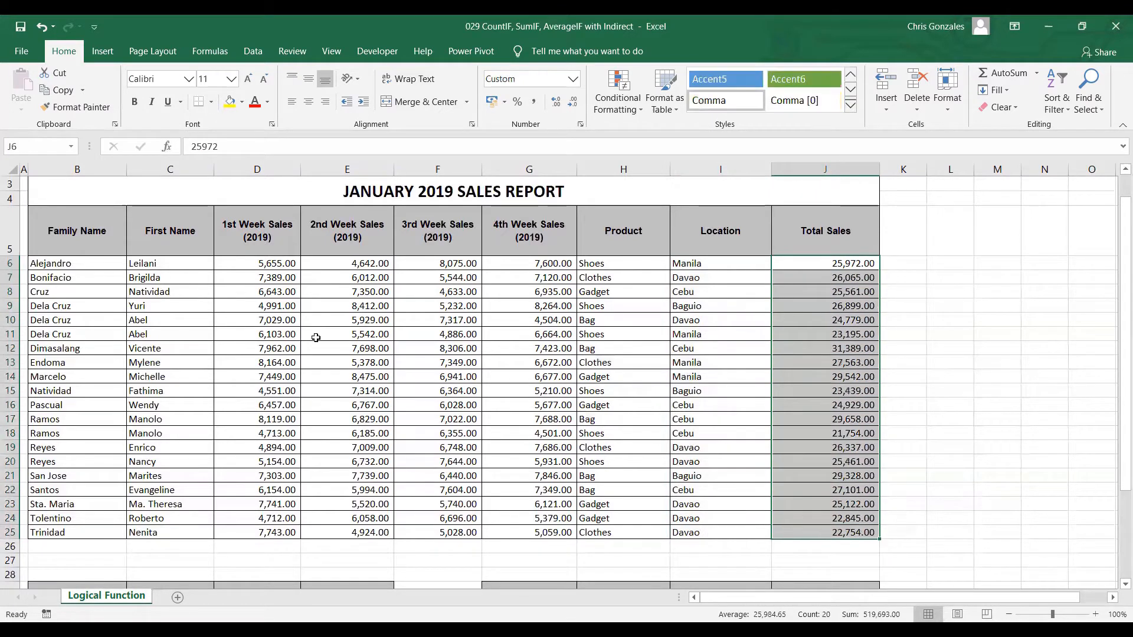
{"action": "left_click", "coordinate": [49, 148]}
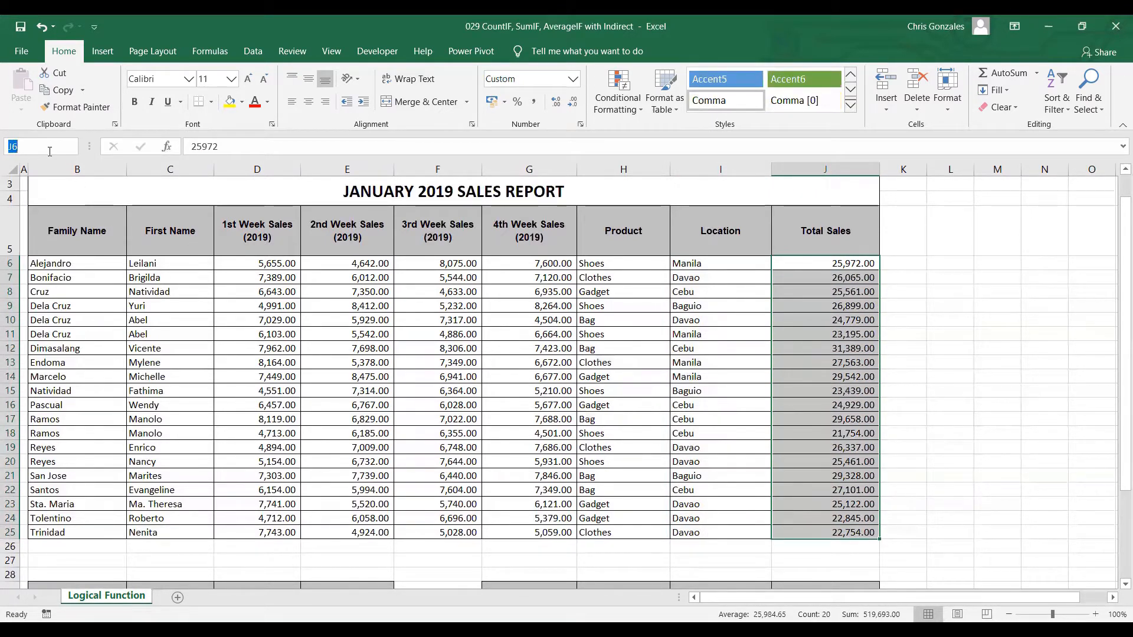
{"action": "type", "text": "TS"}
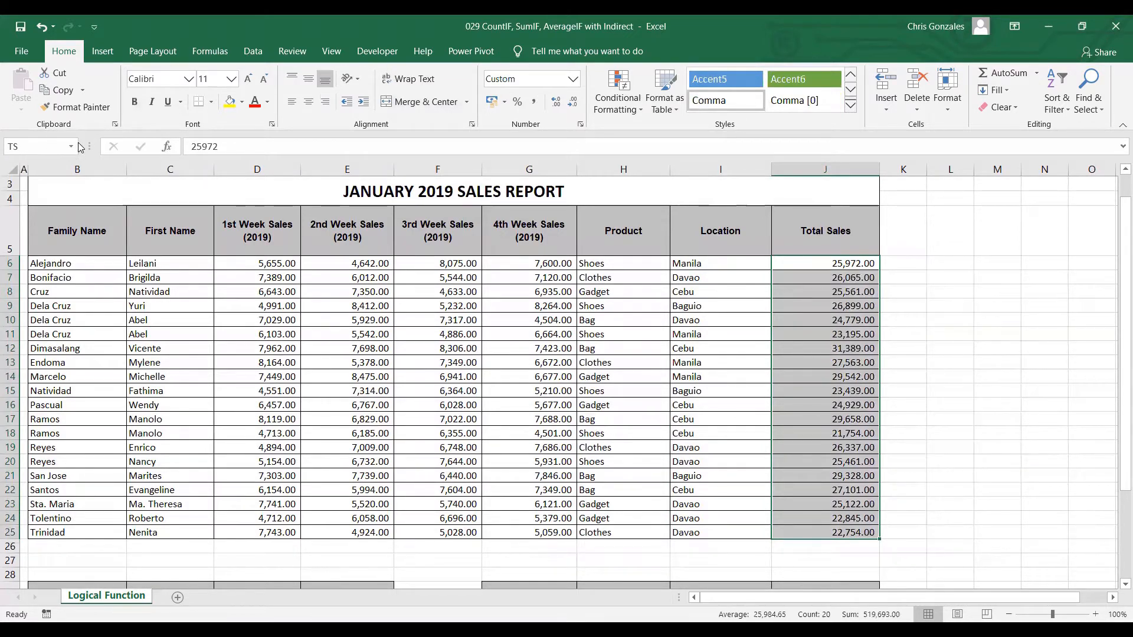
{"action": "left_click", "coordinate": [74, 147]}
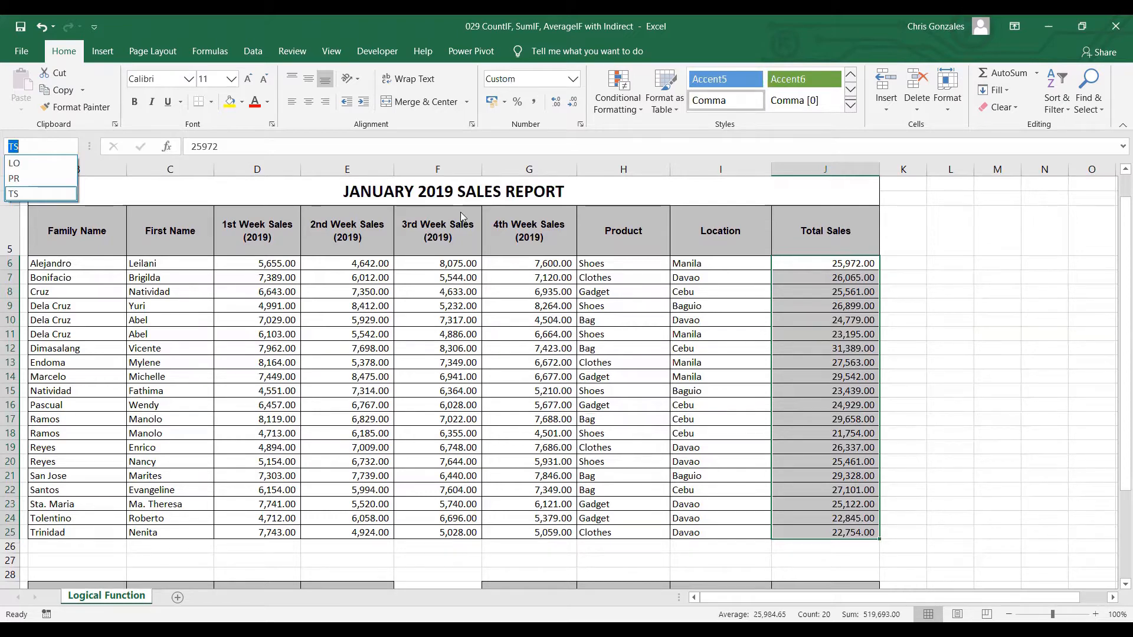
{"action": "left_click", "coordinate": [1117, 300]}
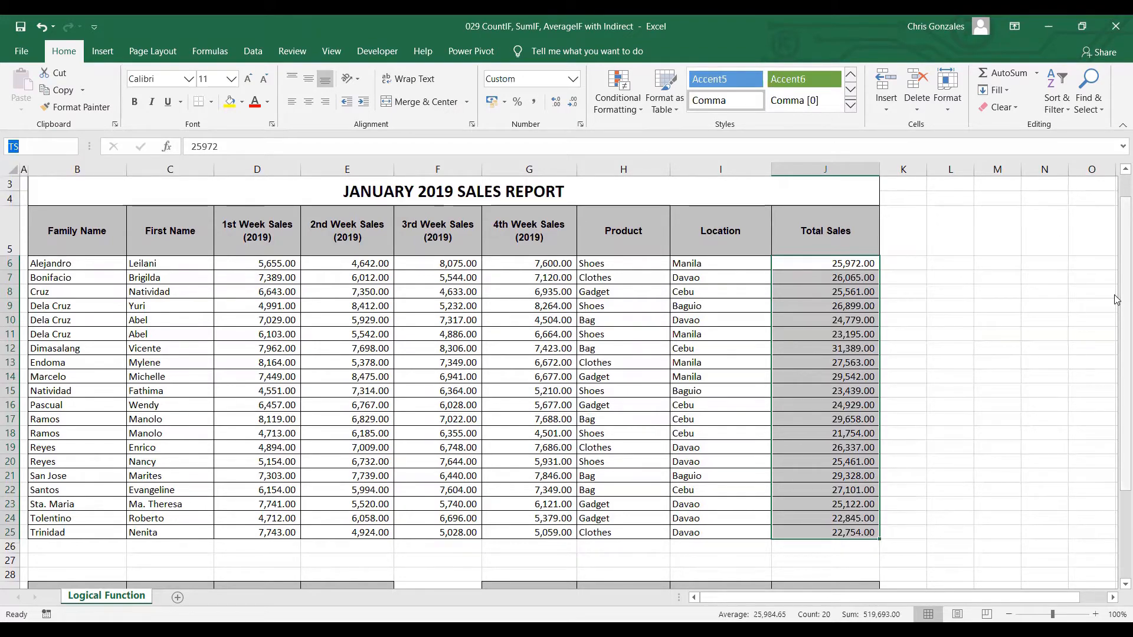
Count the Bag entries in cell C30 of the product summary table with the formula =COUNTIF(PR,B30)
{"action": "scroll", "coordinate": [1076, 472], "scroll_direction": "down", "scroll_amount": 3}
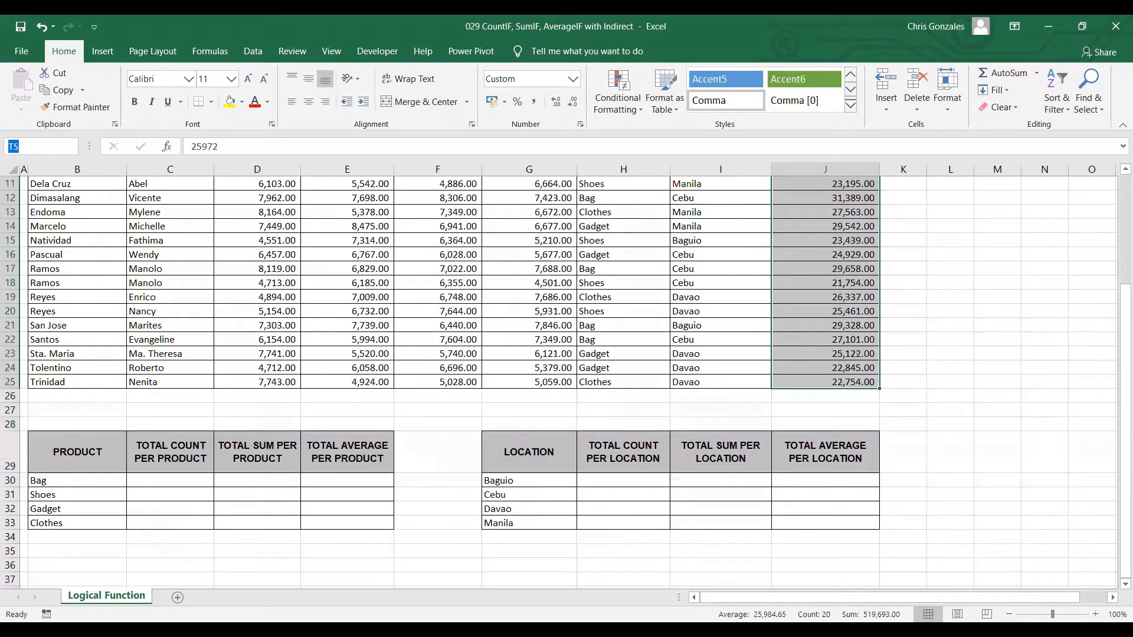
{"action": "left_click", "coordinate": [1095, 614]}
{"action": "left_click", "coordinate": [1095, 614]}
{"action": "left_click", "coordinate": [1095, 614]}
{"action": "left_click", "coordinate": [1095, 614]}
{"action": "left_click", "coordinate": [1095, 614]}
{"action": "left_click", "coordinate": [1096, 614]}
{"action": "left_click", "coordinate": [1095, 614]}
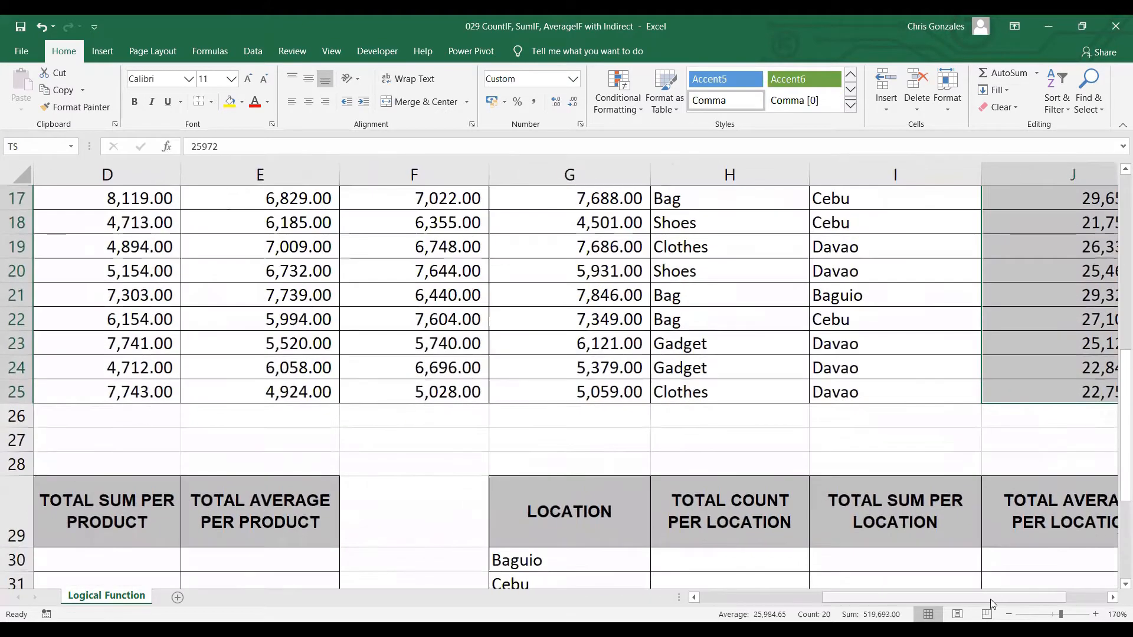
{"action": "scroll", "coordinate": [990, 599], "scroll_direction": "left", "scroll_amount": 3}
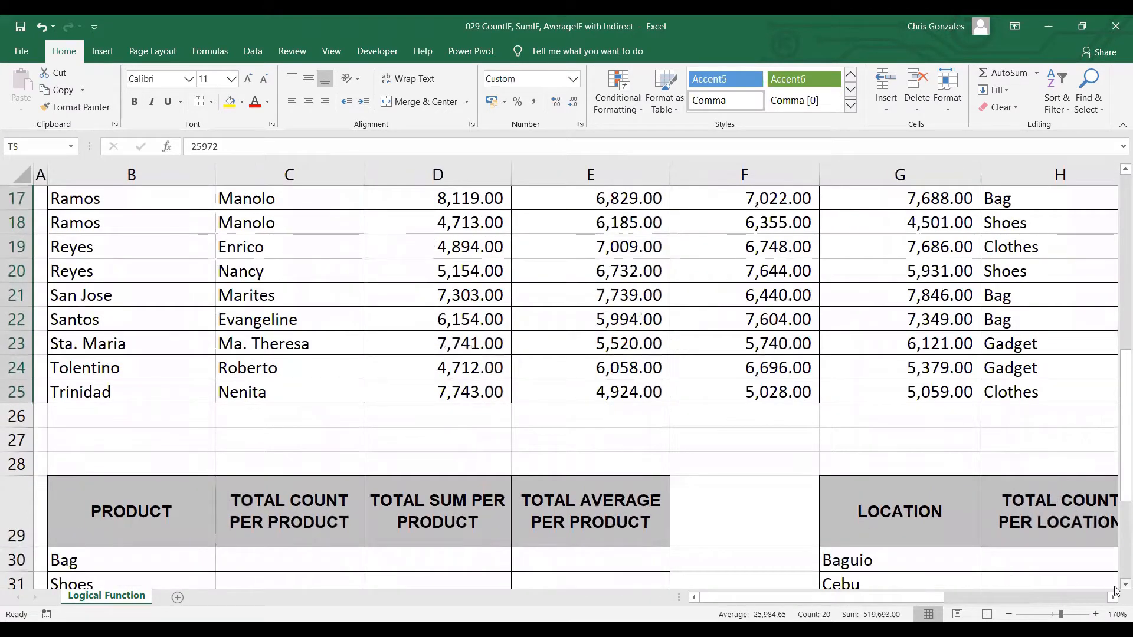
{"action": "scroll", "coordinate": [1092, 580], "scroll_direction": "down", "scroll_amount": 3}
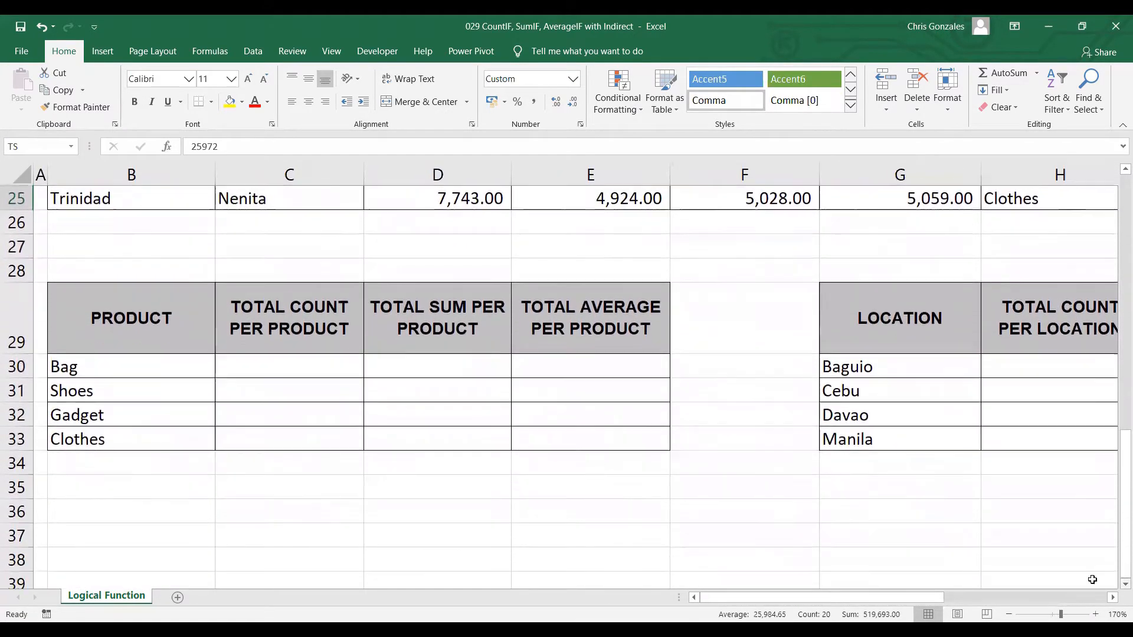
{"action": "left_click", "coordinate": [288, 364]}
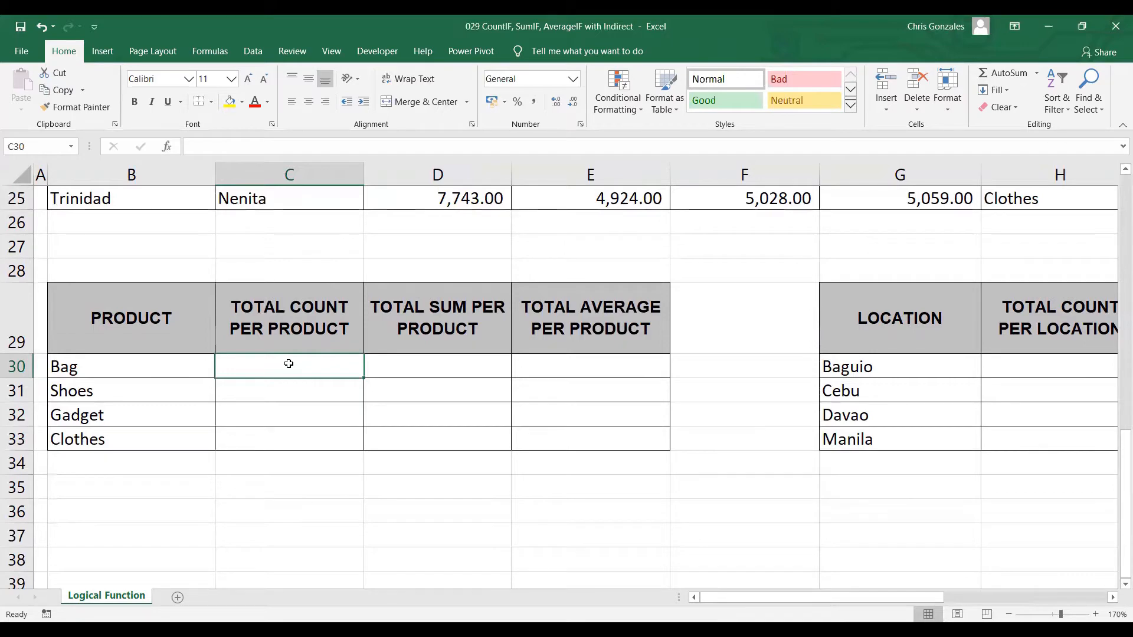
{"action": "type", "text": "="}
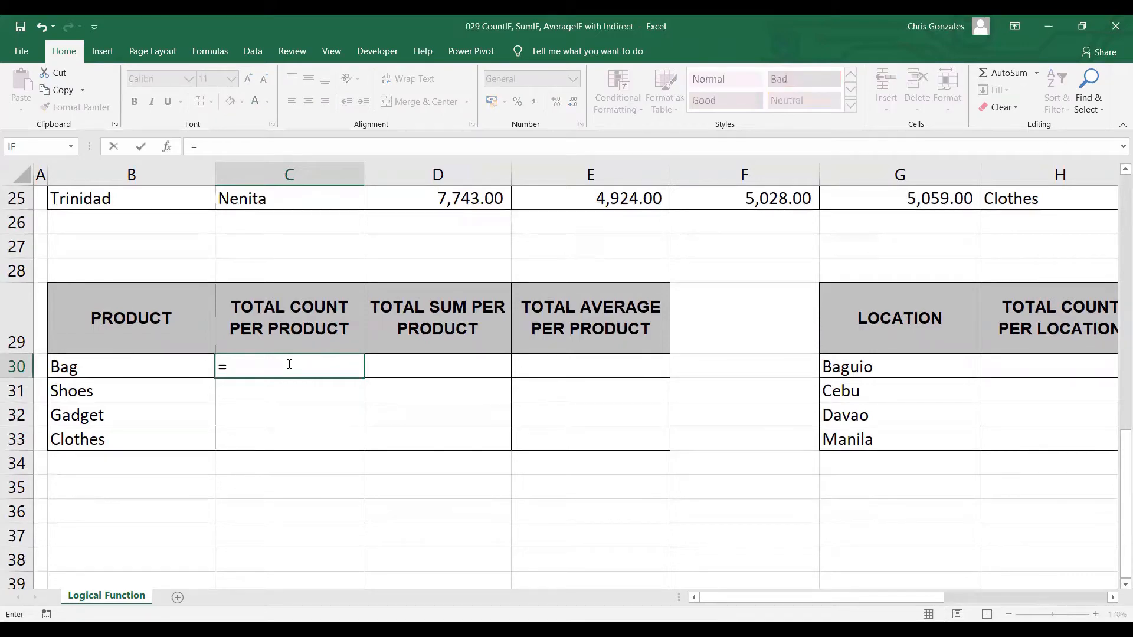
{"action": "type", "text": "COUNTIF("}
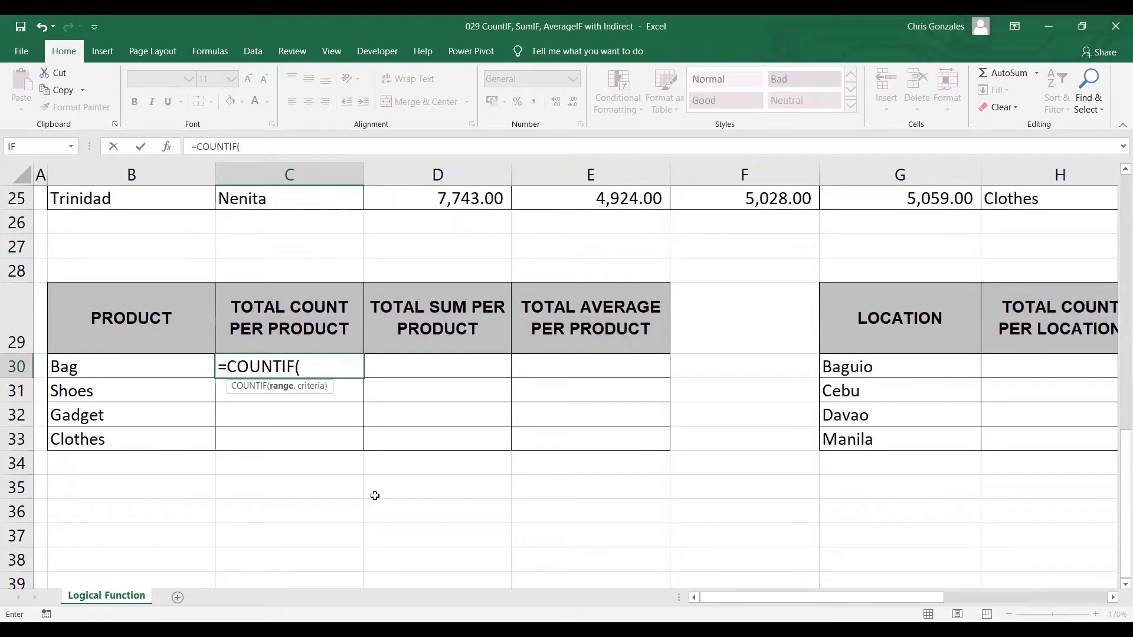
{"action": "type", "text": "PR"}
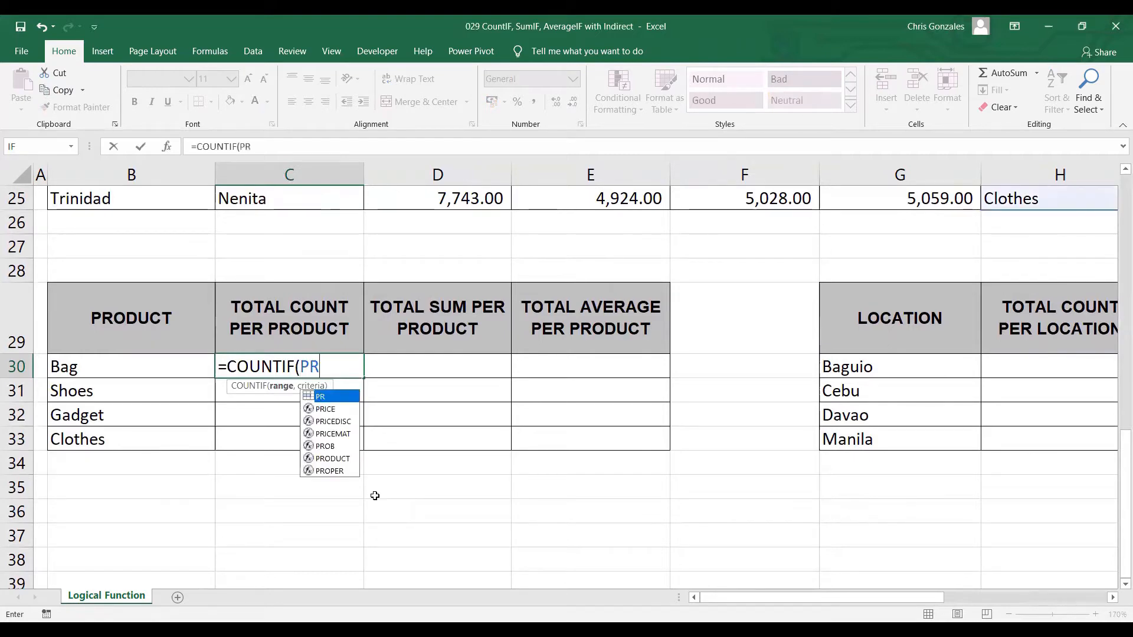
{"action": "type", "text": ","}
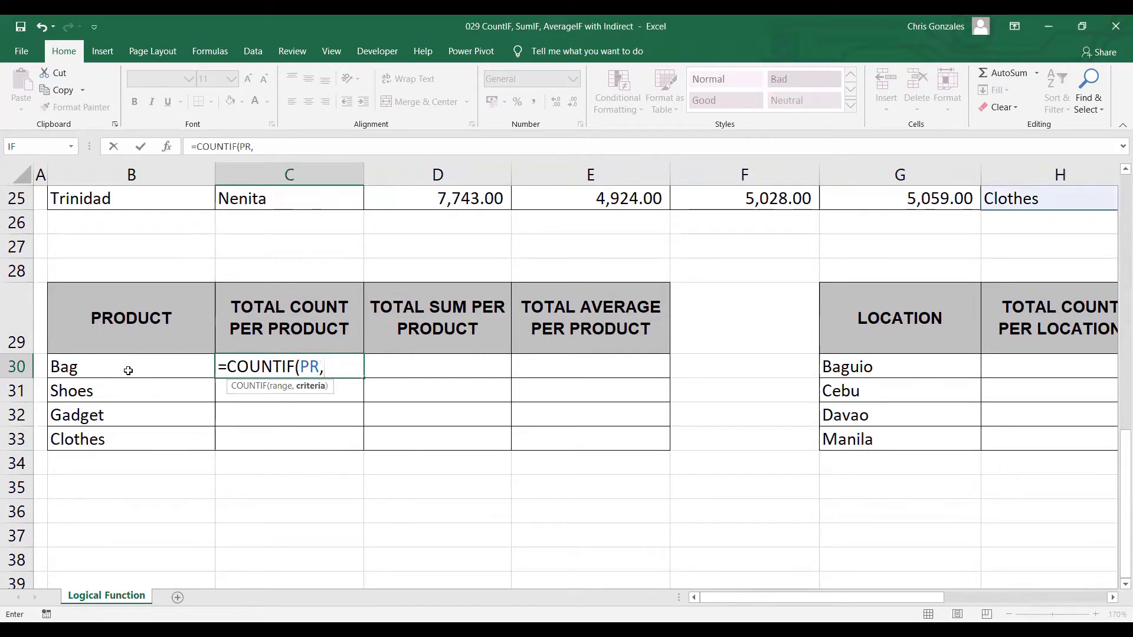
{"action": "left_click", "coordinate": [128, 371]}
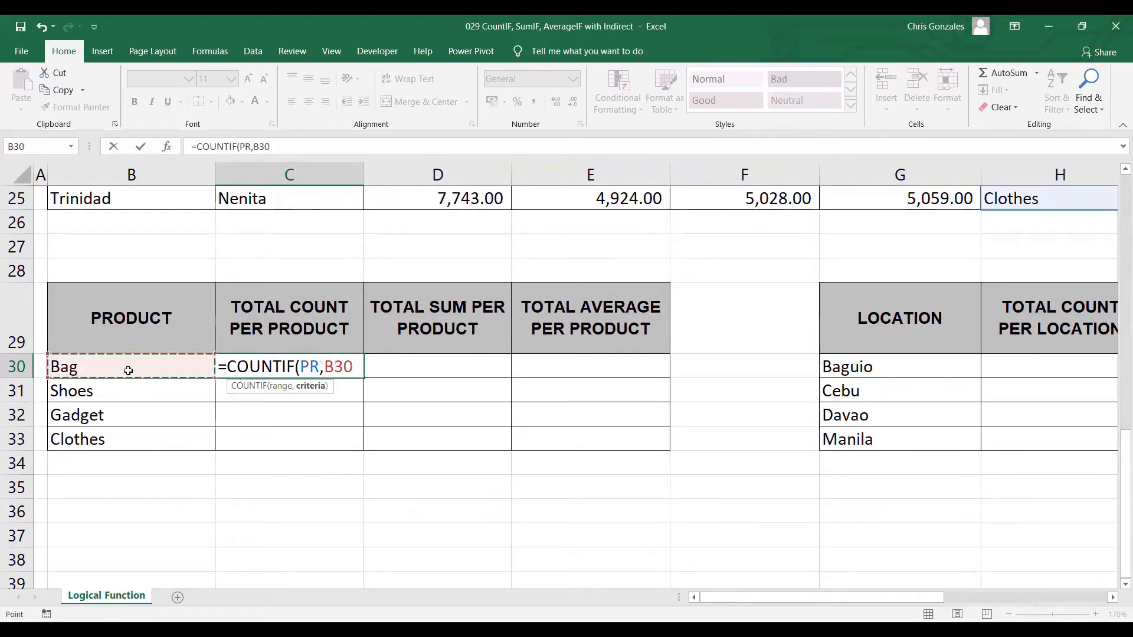
{"action": "type", "text": ")"}
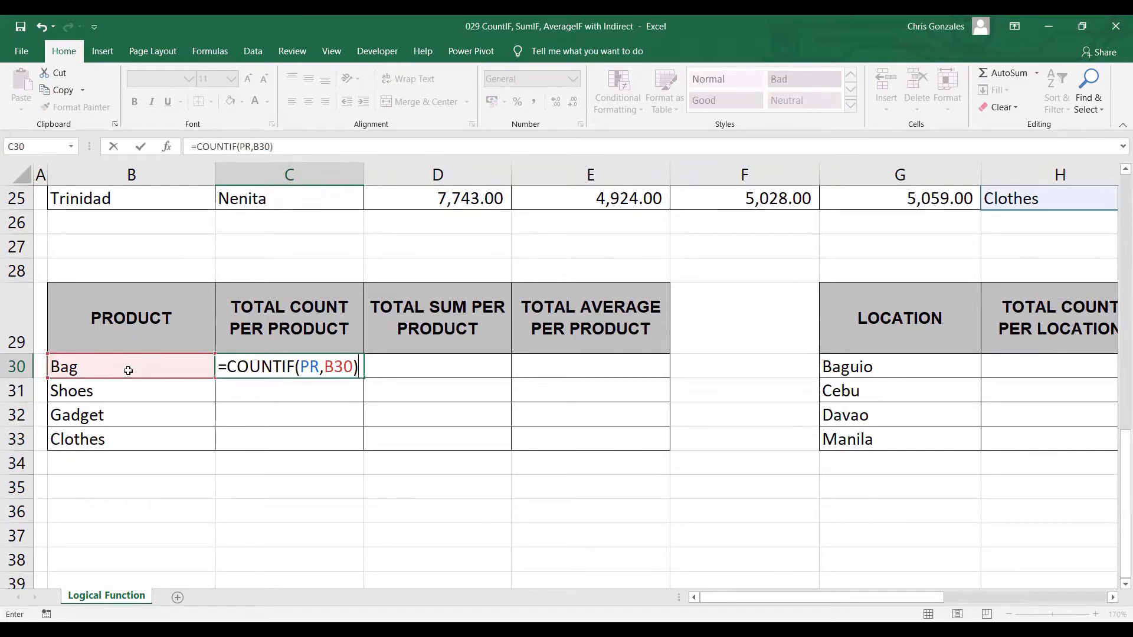
{"action": "key", "text": "Return"}
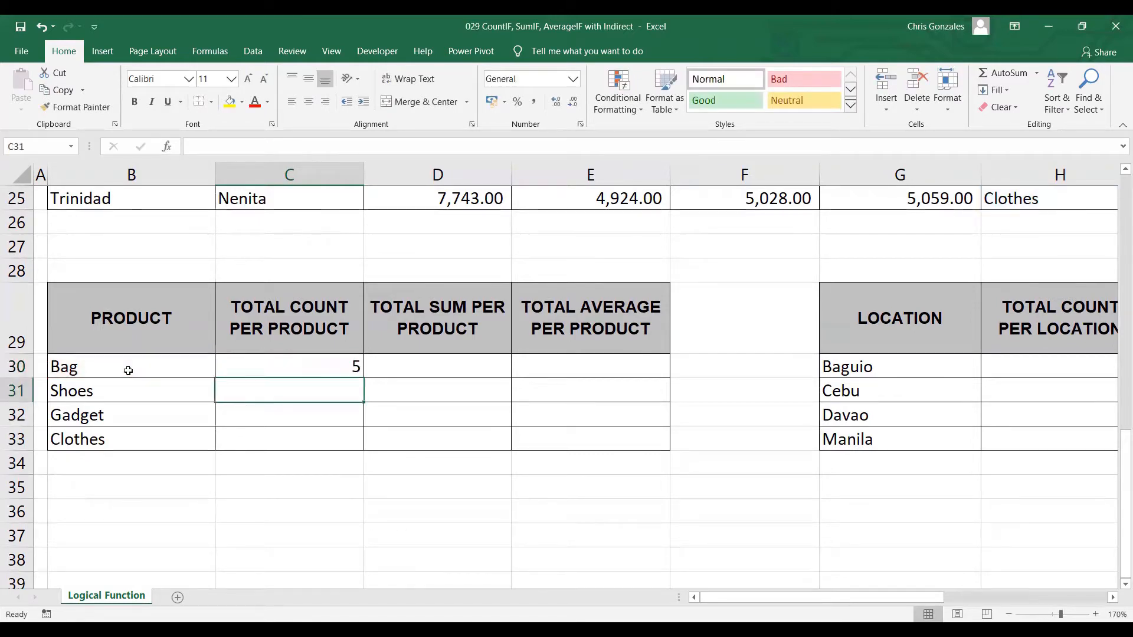
Check that the name PR in the COUNTIF formula refers to the Product data H6:H25 of the sales report
{"action": "left_click", "coordinate": [265, 365]}
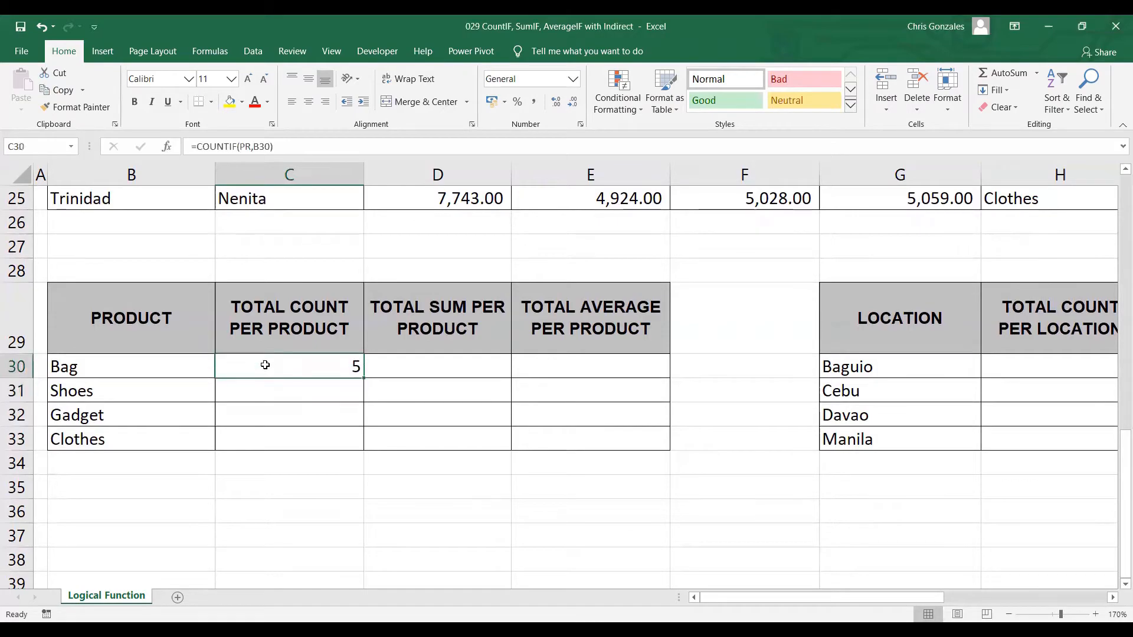
{"action": "scroll", "coordinate": [265, 365], "scroll_direction": "down", "scroll_amount": 6}
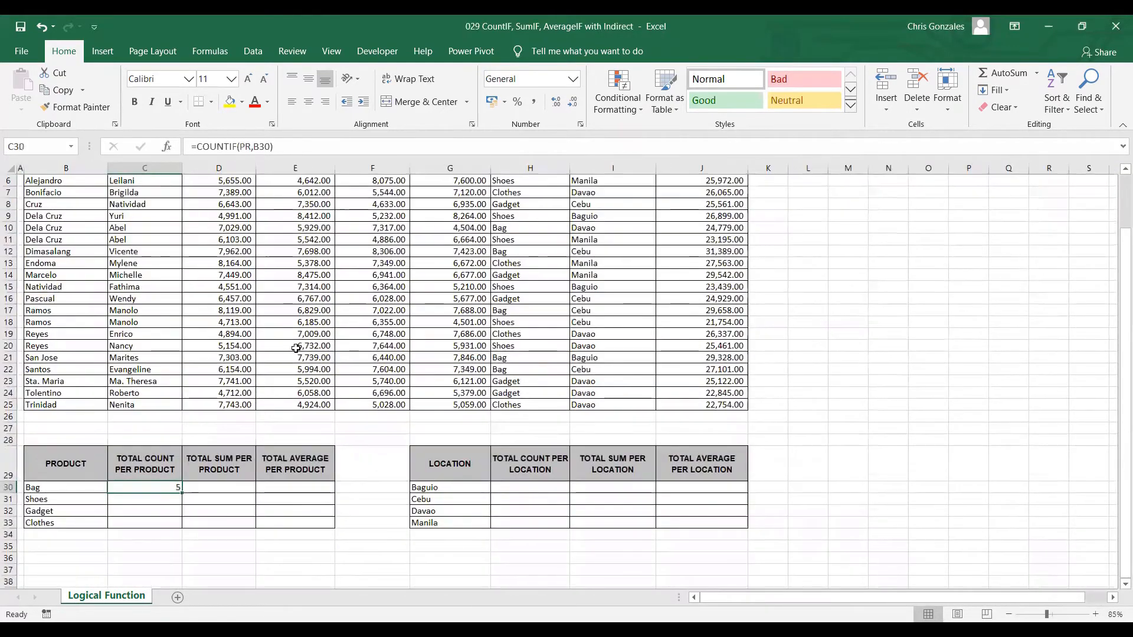
{"action": "scroll", "coordinate": [296, 348], "scroll_direction": "up", "scroll_amount": 1}
{"action": "left_click_drag", "start_coordinate": [543, 245], "coordinate": [525, 466]}
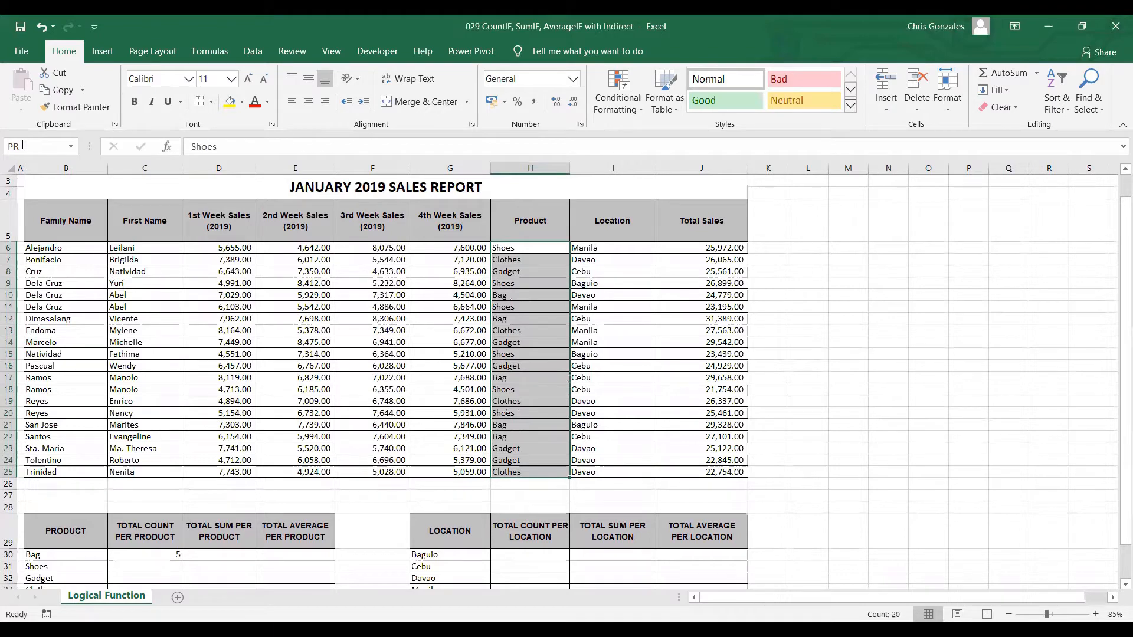
{"action": "scroll", "coordinate": [35, 538], "scroll_direction": "down", "scroll_amount": 2}
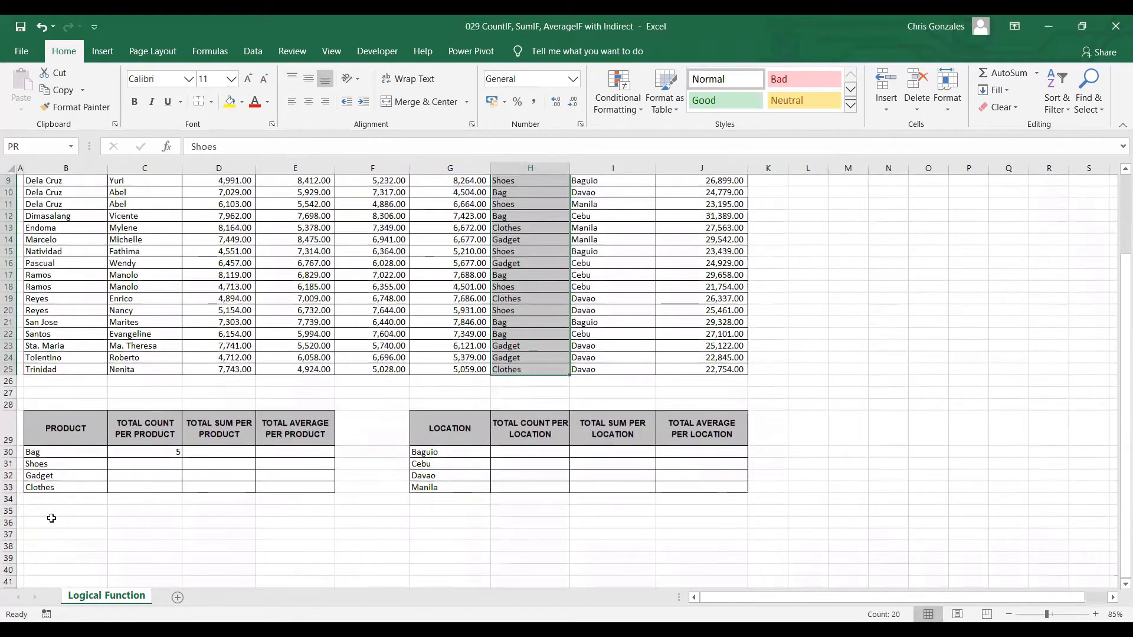
{"action": "scroll", "coordinate": [51, 519], "scroll_direction": "up", "scroll_amount": 8, "text": "ctrl"}
{"action": "scroll", "coordinate": [73, 483], "scroll_direction": "down", "scroll_amount": 3}
{"action": "scroll", "coordinate": [81, 481], "scroll_direction": "up", "scroll_amount": 3, "text": "ctrl"}
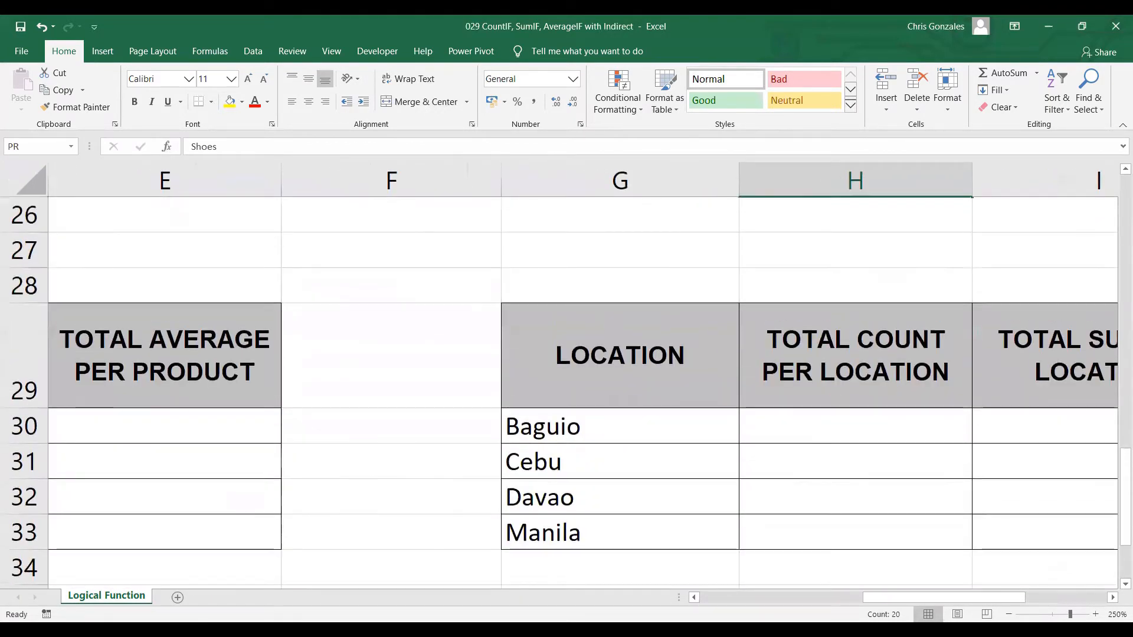
{"action": "scroll", "coordinate": [343, 511], "scroll_direction": "left", "scroll_amount": 3}
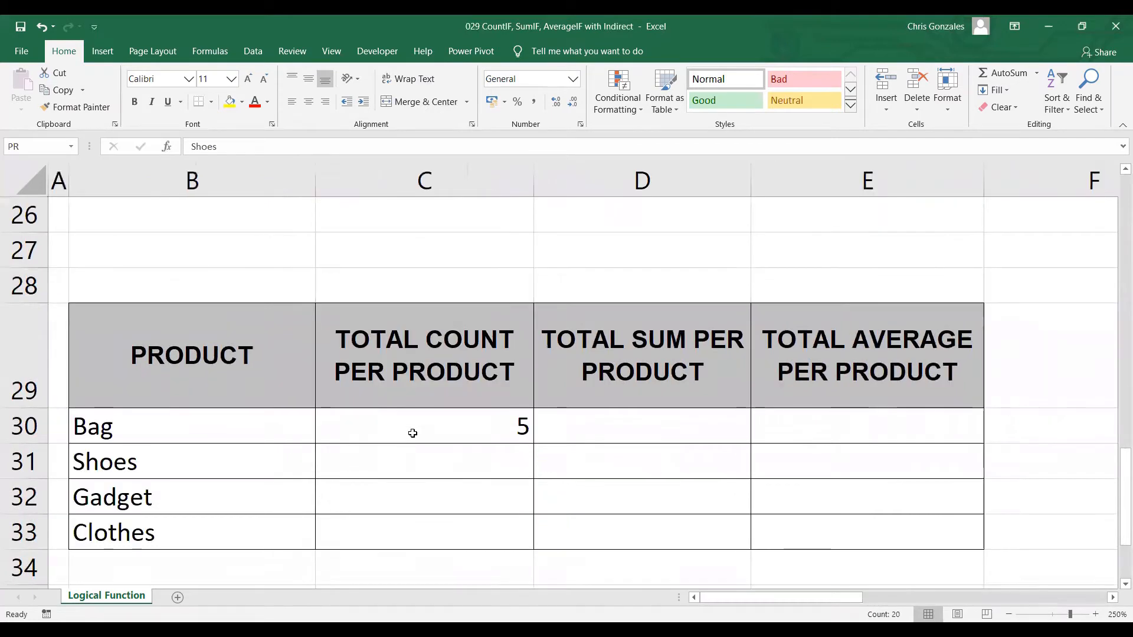
Review the COUNTIF formula in C30 and copy it down through C33 for Shoes, Gadget and Clothes
{"action": "left_click", "coordinate": [449, 431]}
{"action": "double_click", "coordinate": [482, 429]}
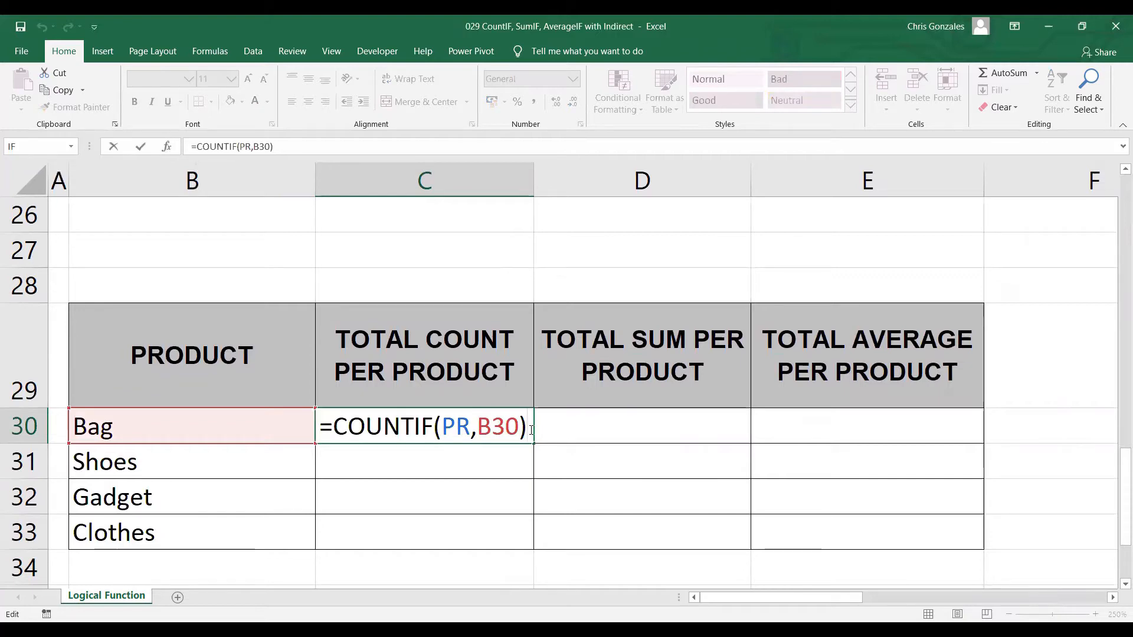
{"action": "key", "text": "Return"}
{"action": "key", "text": "Up"}
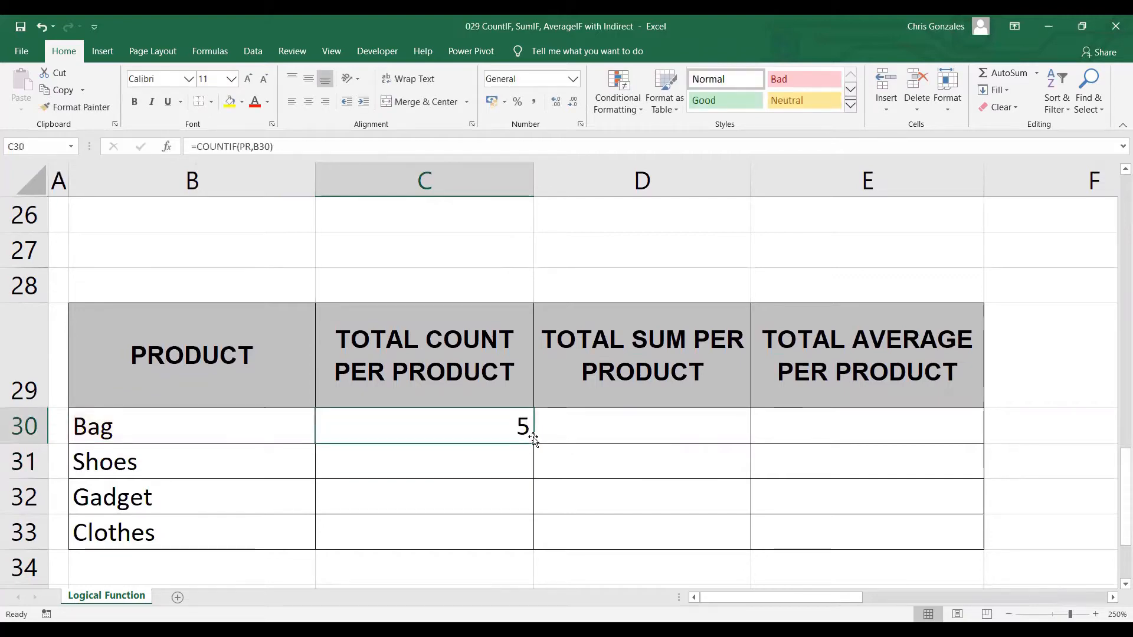
{"action": "left_click_drag", "start_coordinate": [529, 429], "coordinate": [527, 520]}
Inspect the copied COUNTIF formulas in C31, C32 and C33 to check which product cell each one references
{"action": "left_click", "coordinate": [524, 467]}
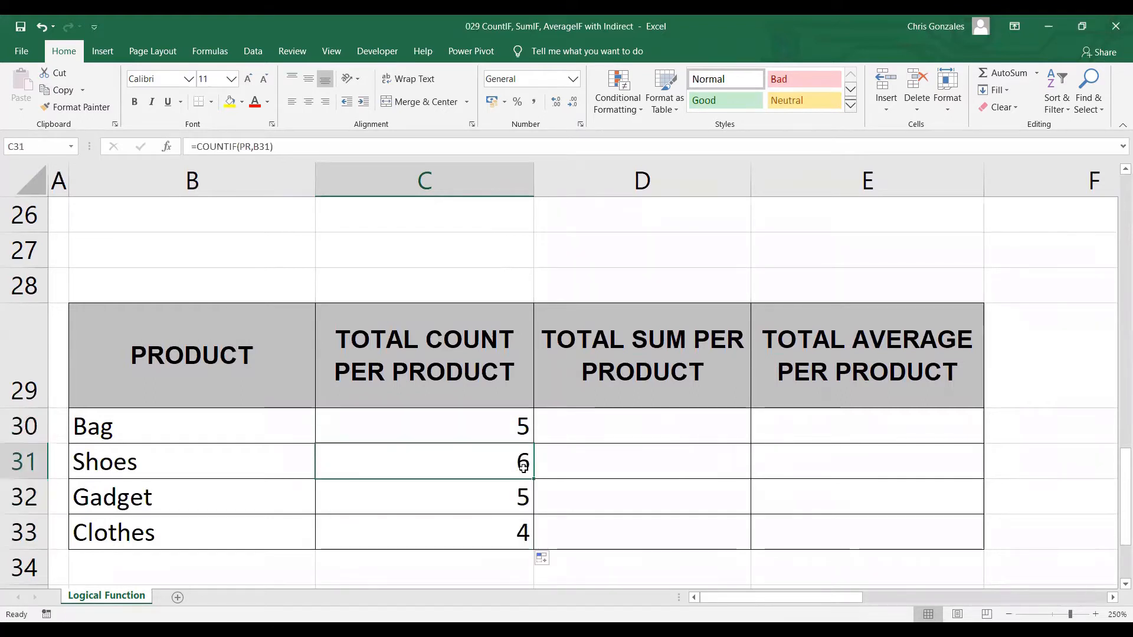
{"action": "double_click", "coordinate": [524, 468]}
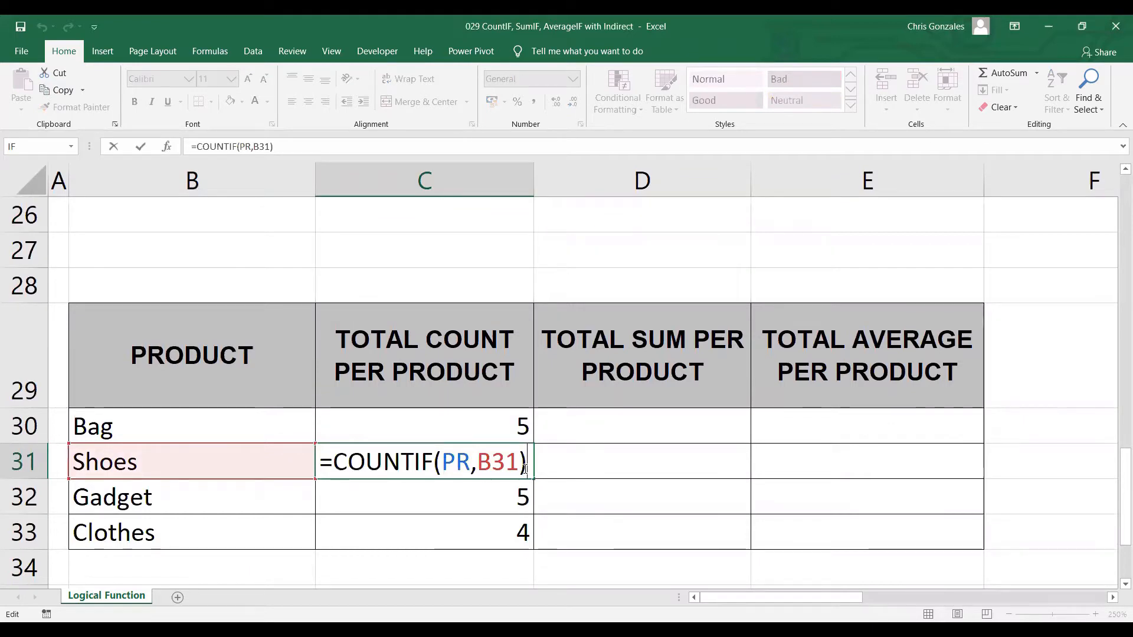
{"action": "key", "text": "Return"}
{"action": "double_click", "coordinate": [526, 494]}
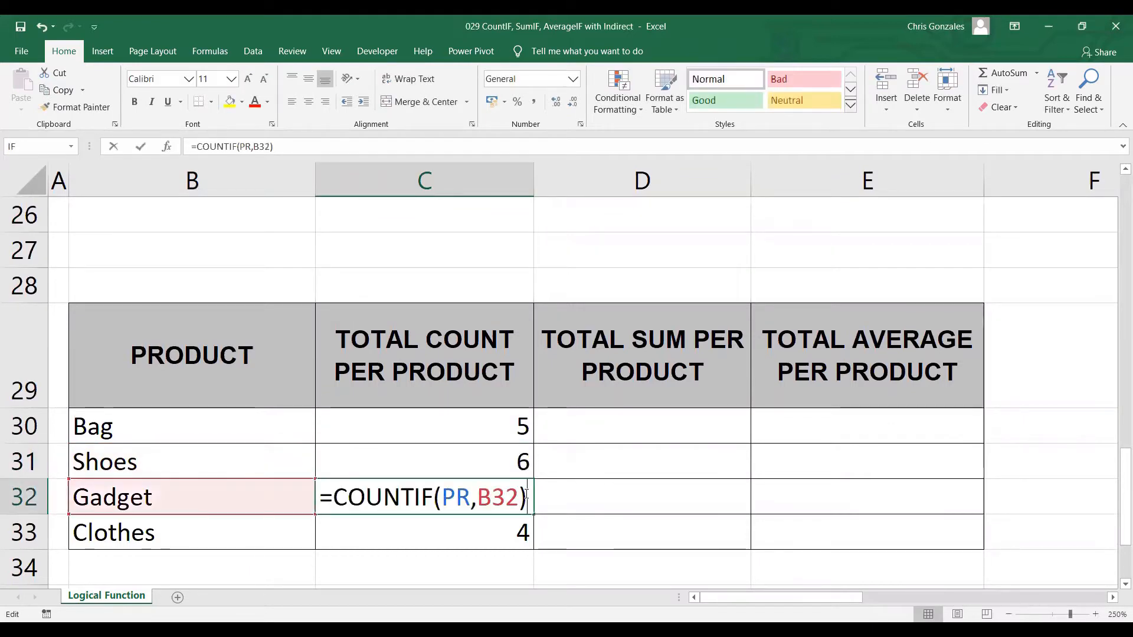
{"action": "key", "text": "Return"}
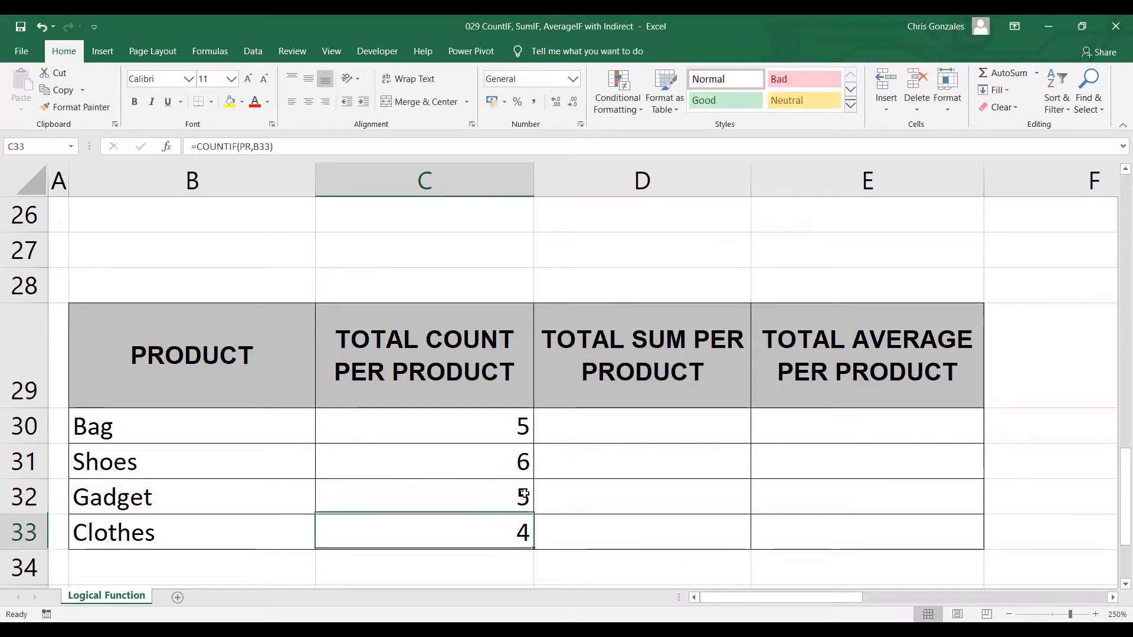
{"action": "double_click", "coordinate": [527, 518]}
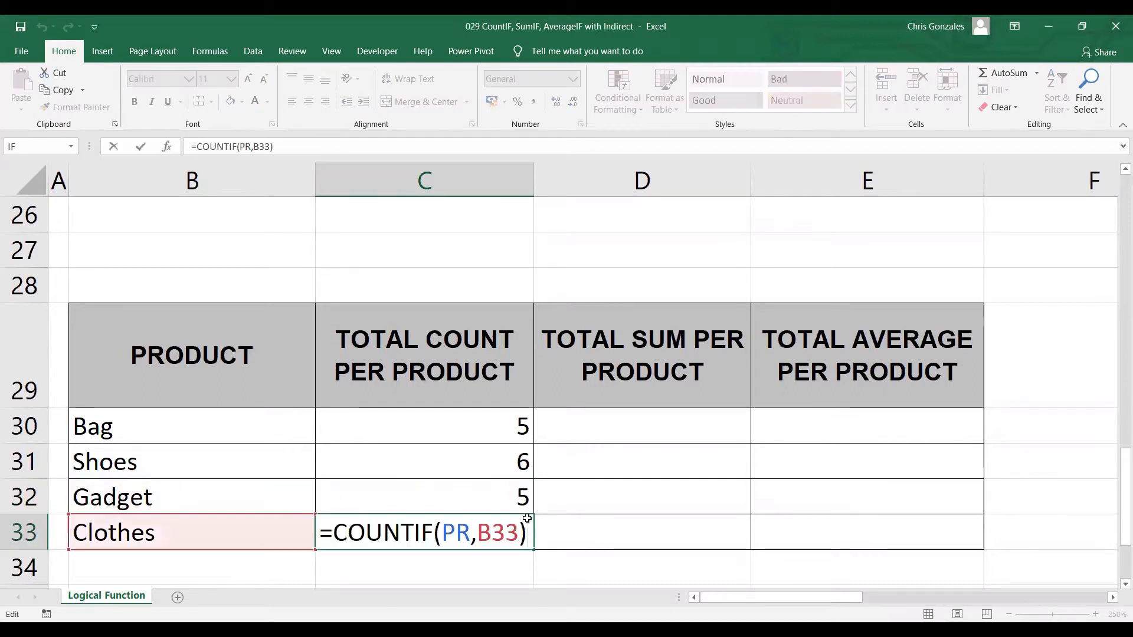
{"action": "key", "text": "Return"}
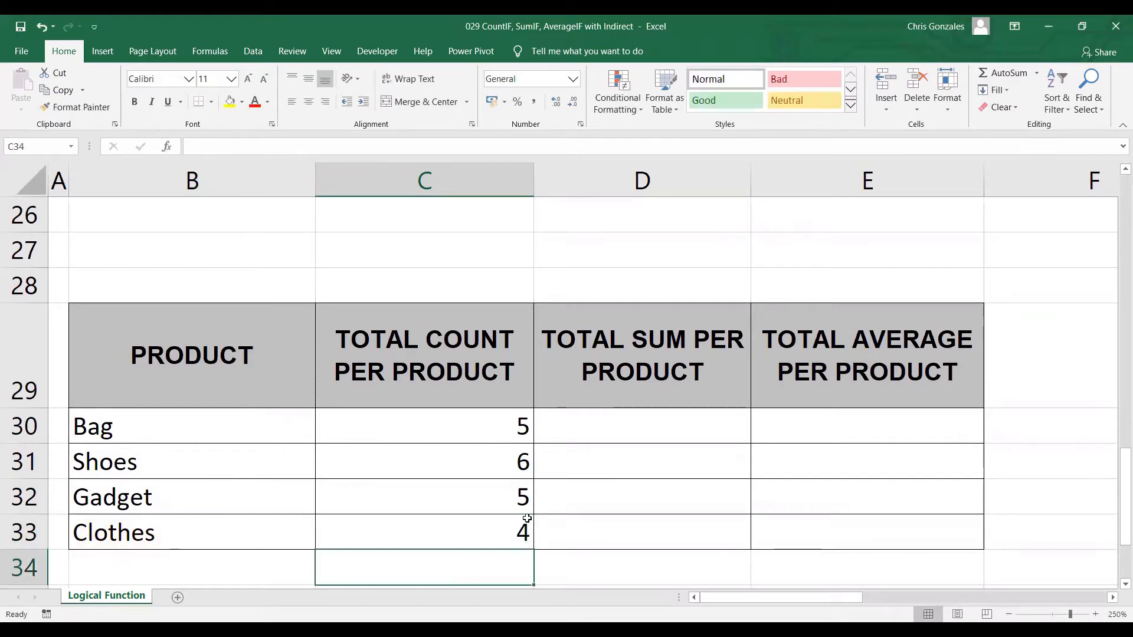
{"action": "key", "text": "Up"}
{"action": "key", "text": "Up"}
{"action": "key", "text": "Up"}
{"action": "key", "text": "Up"}
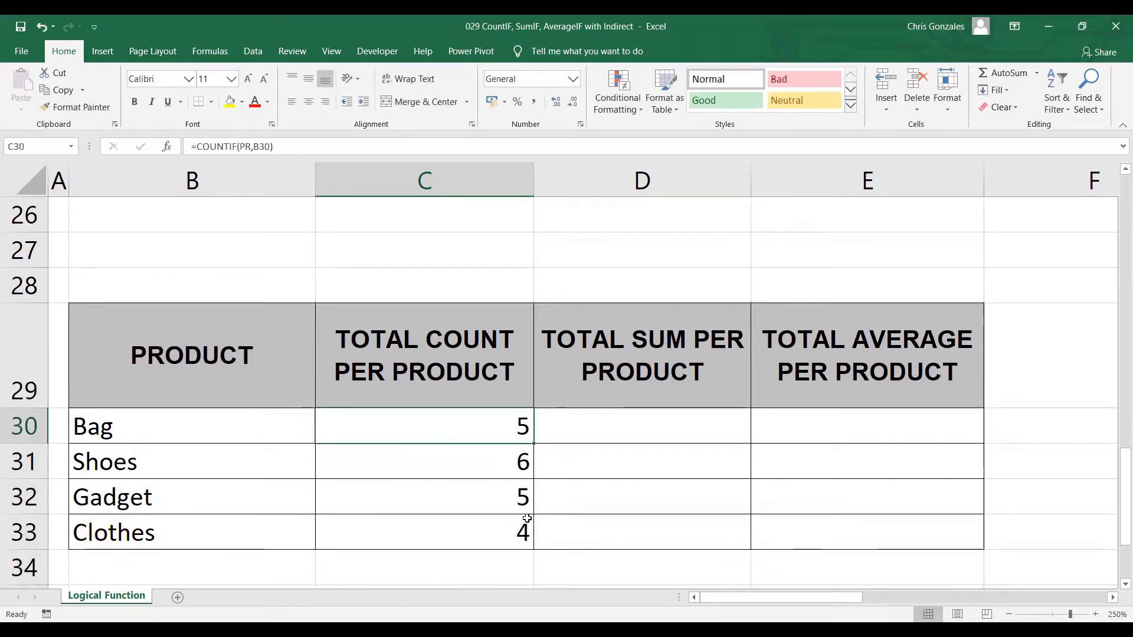
Sum the Bag sales in cell D30 of the product summary table with the formula =SUMIF(PR,B30,TS)
{"action": "left_click", "coordinate": [630, 423]}
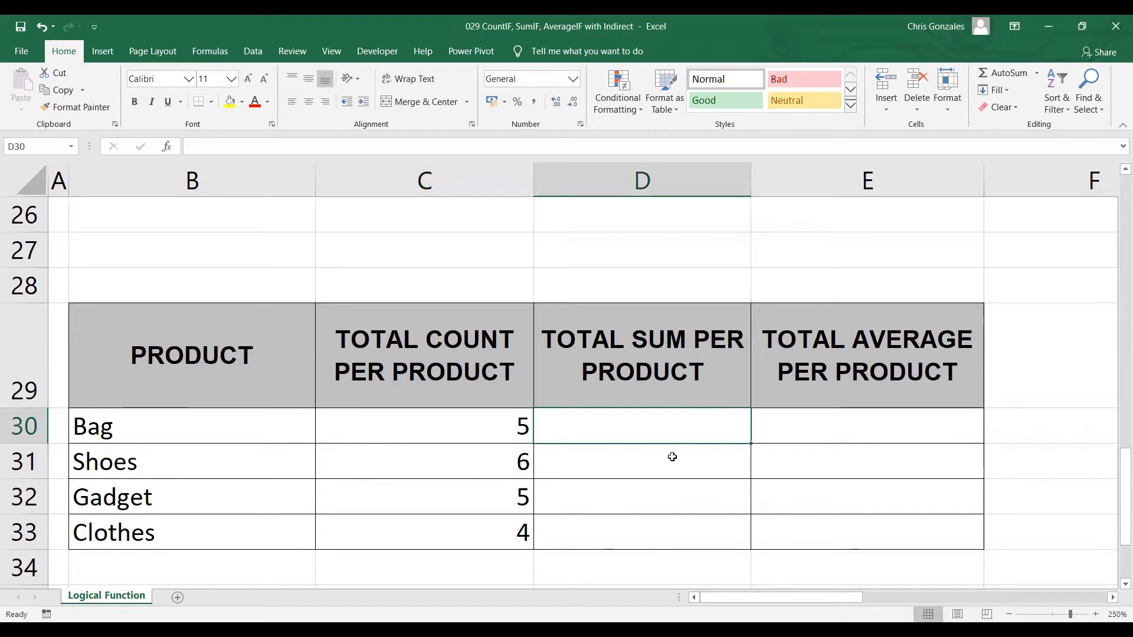
{"action": "type", "text": "="}
{"action": "type", "text": "S"}
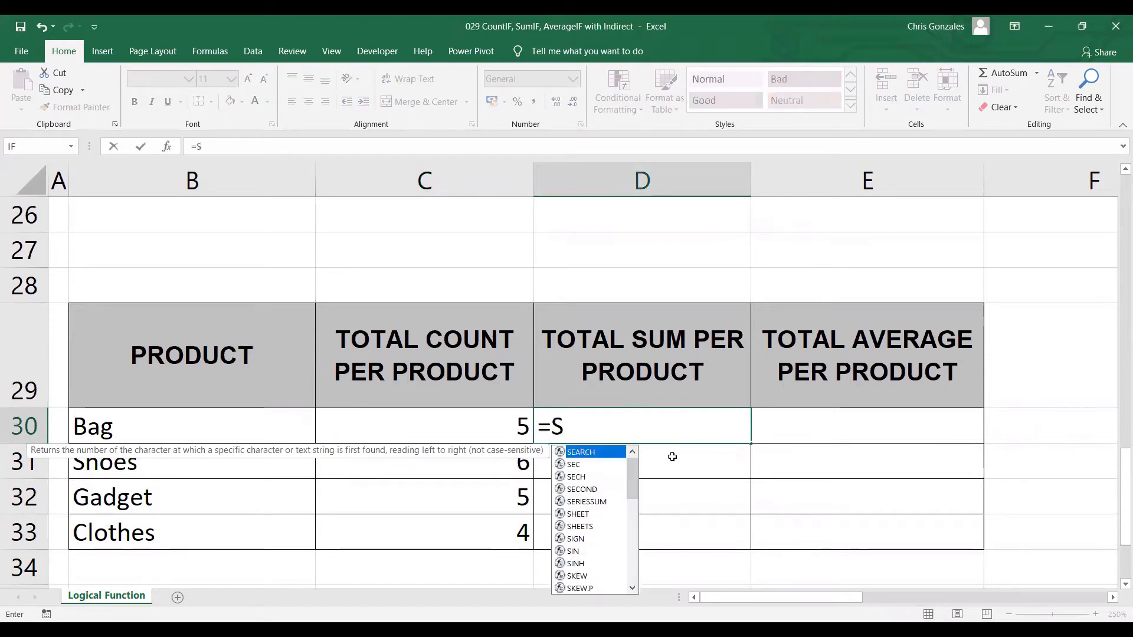
{"action": "type", "text": "UMIF("}
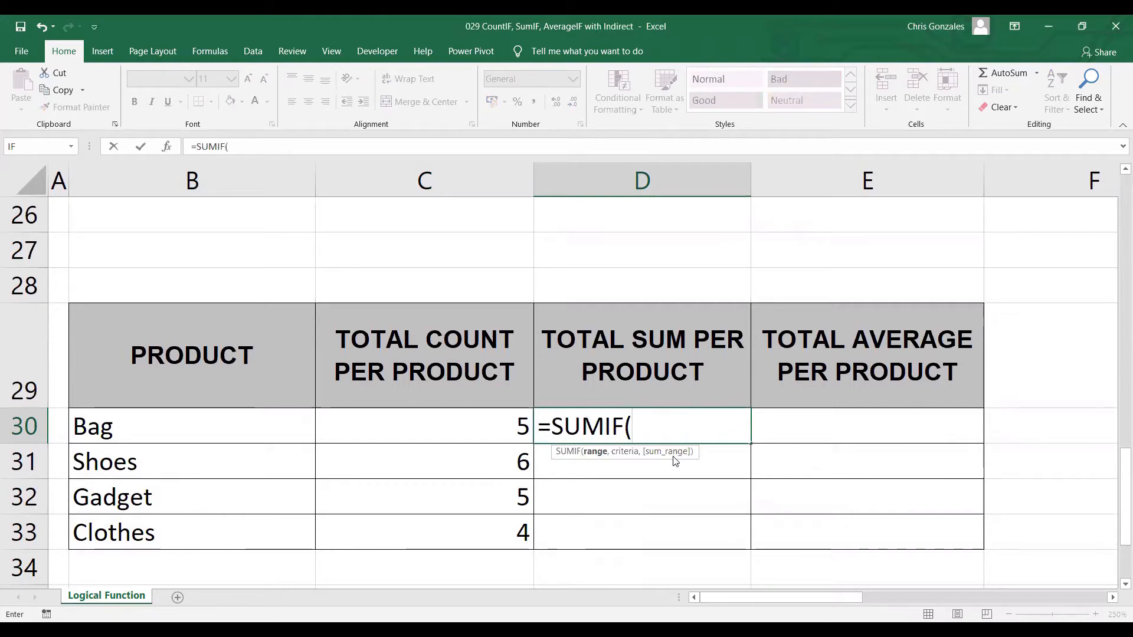
{"action": "type", "text": "PR,"}
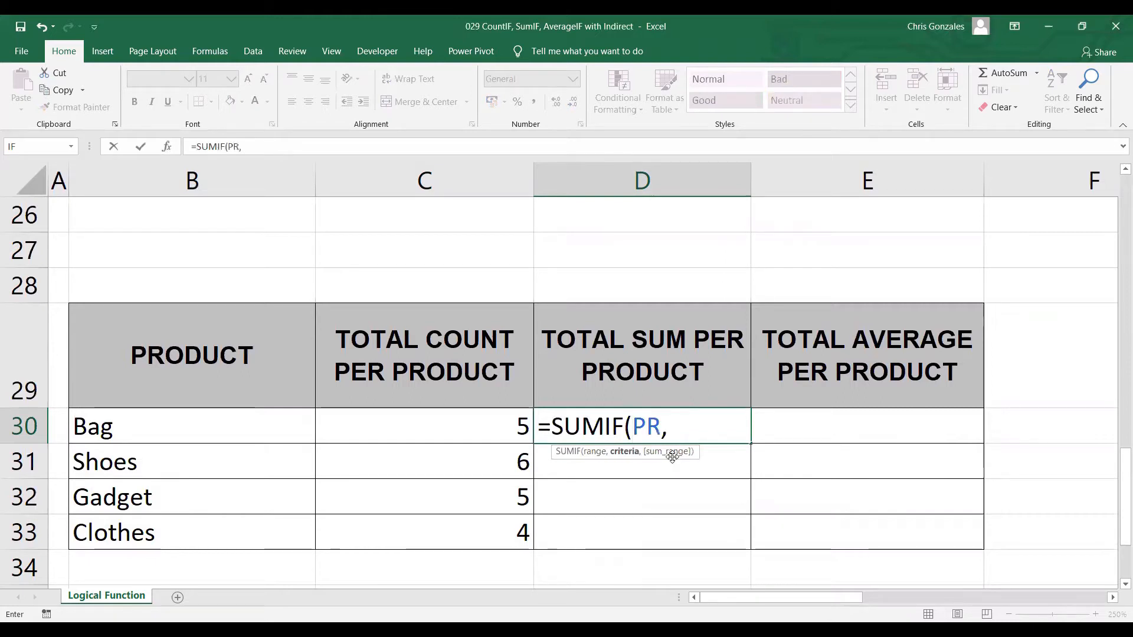
{"action": "left_click", "coordinate": [169, 432]}
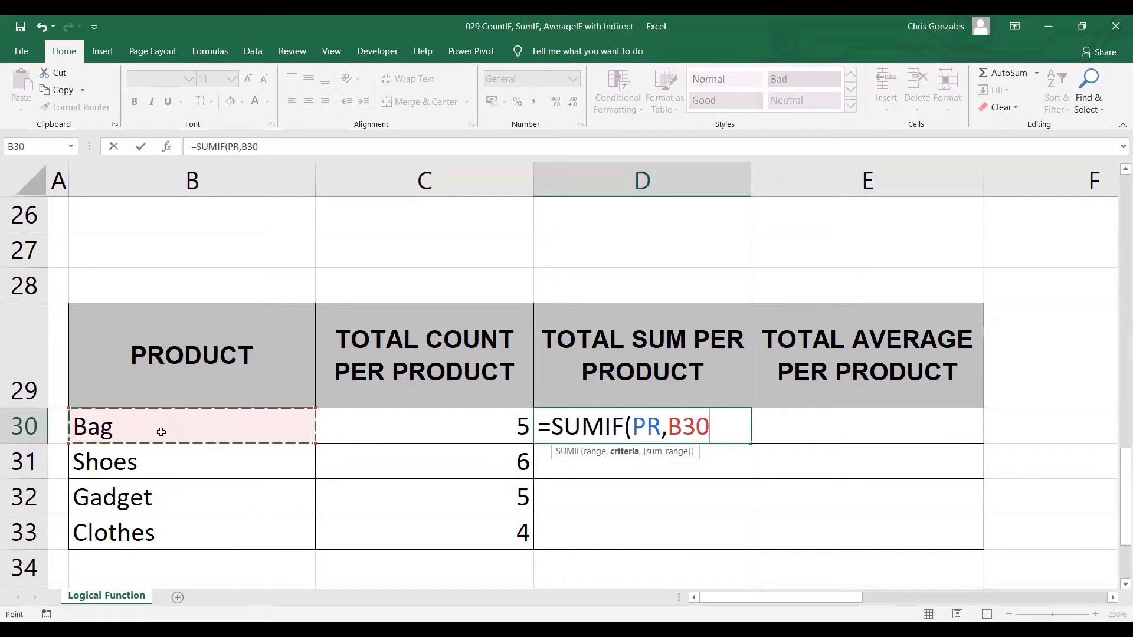
{"action": "type", "text": ","}
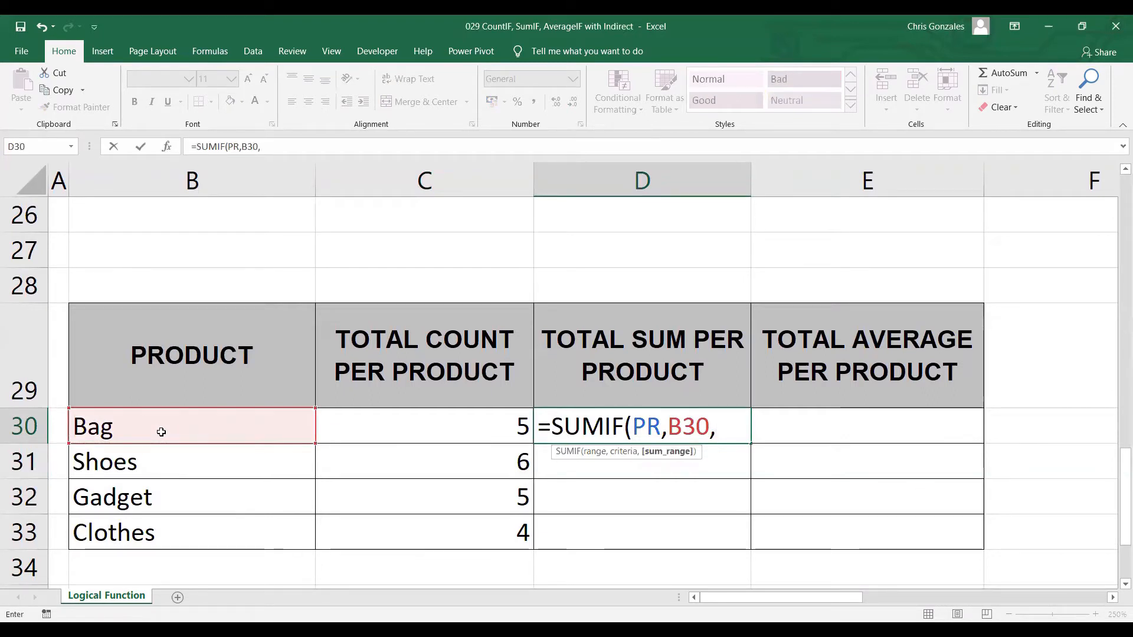
{"action": "type", "text": "TS)"}
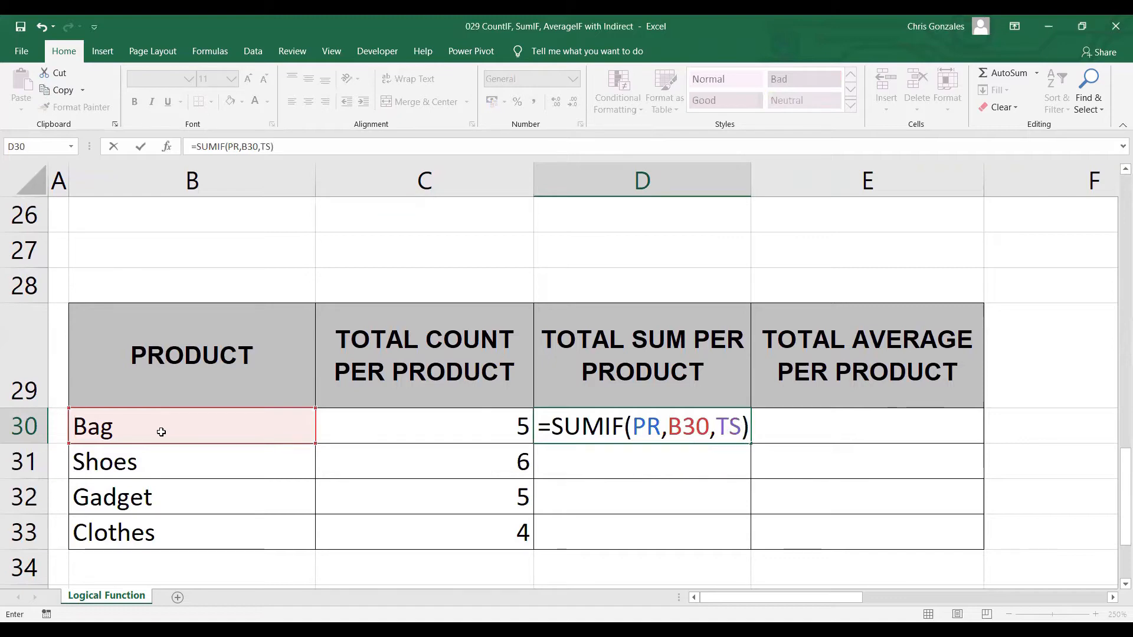
{"action": "key", "text": "Return"}
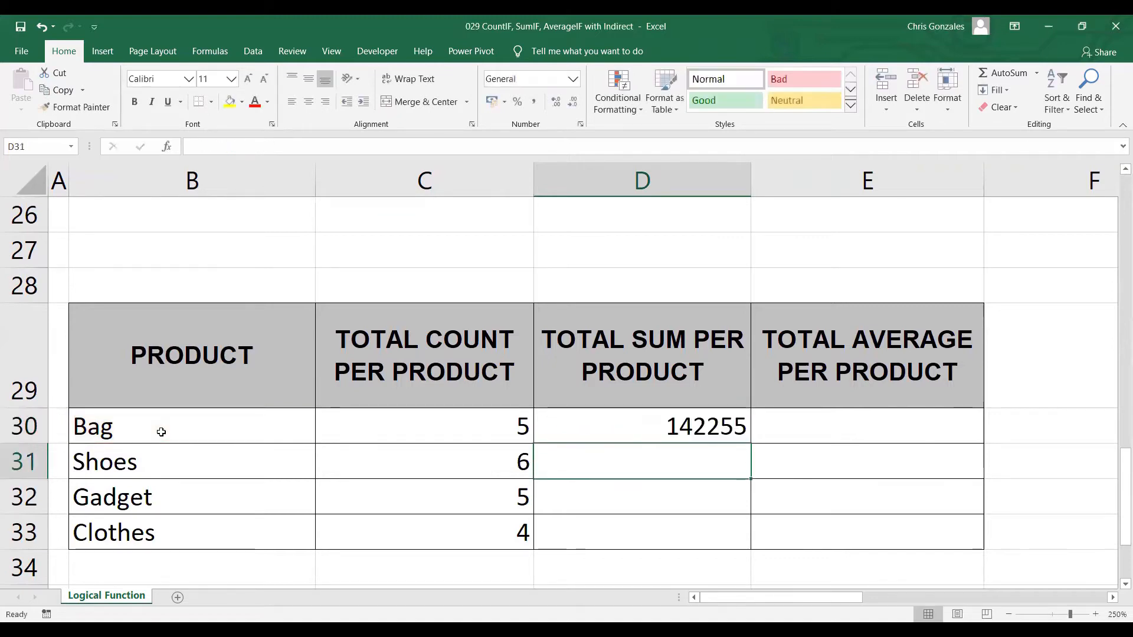
Copy the SUMIF formula from D30 down through D33 and apply the Comma style to D30:D33
{"action": "left_click", "coordinate": [695, 430]}
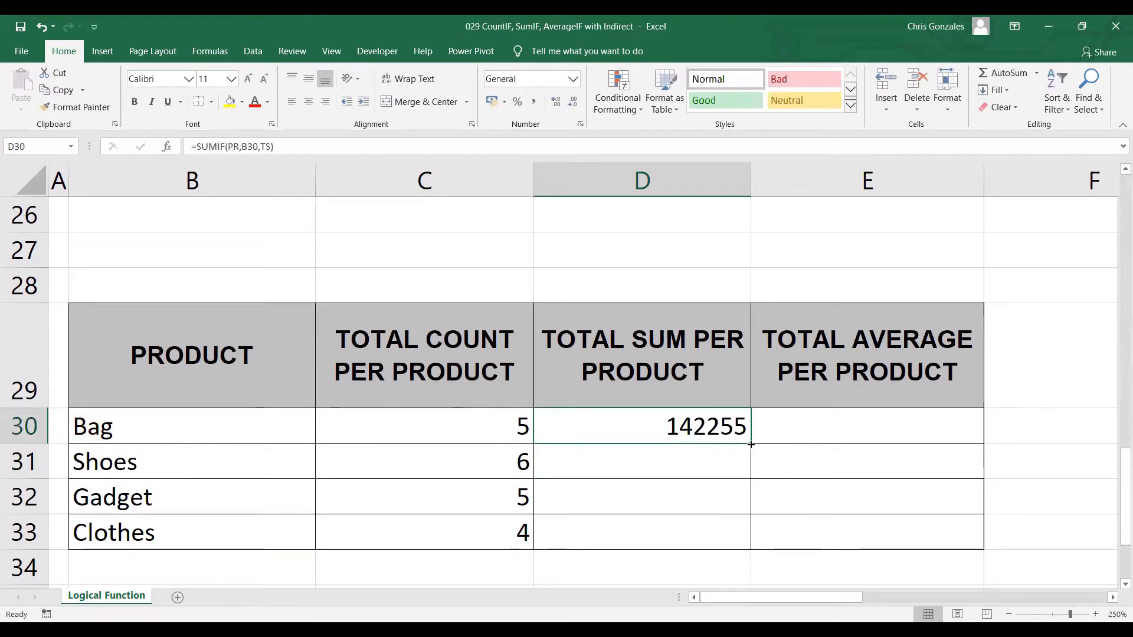
{"action": "left_click_drag", "start_coordinate": [748, 443], "coordinate": [745, 520]}
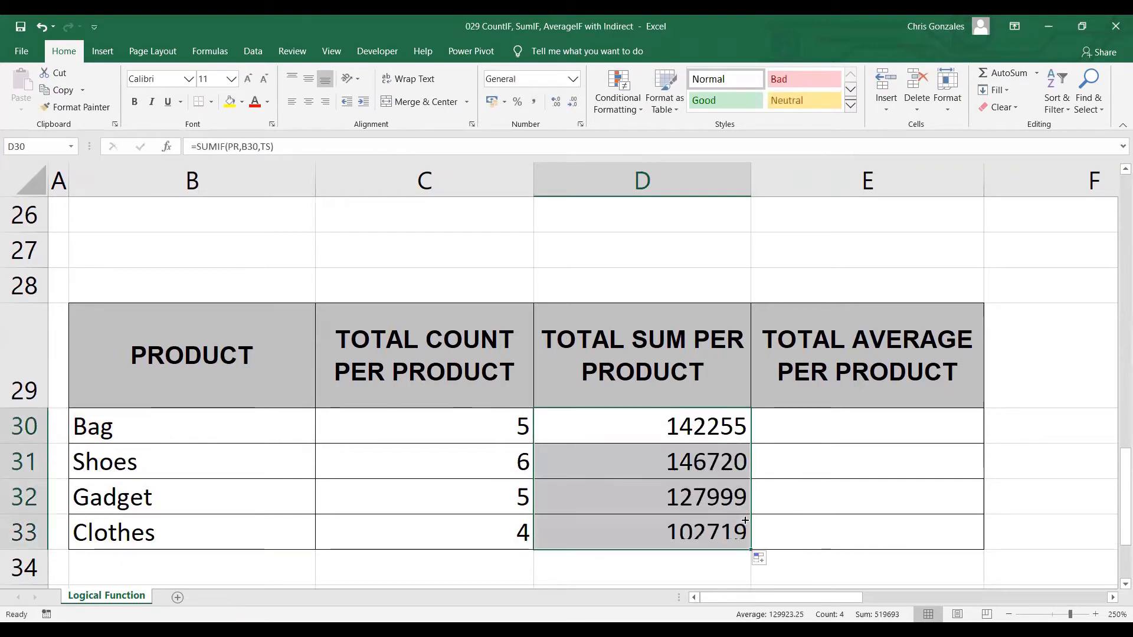
{"action": "left_click", "coordinate": [535, 104]}
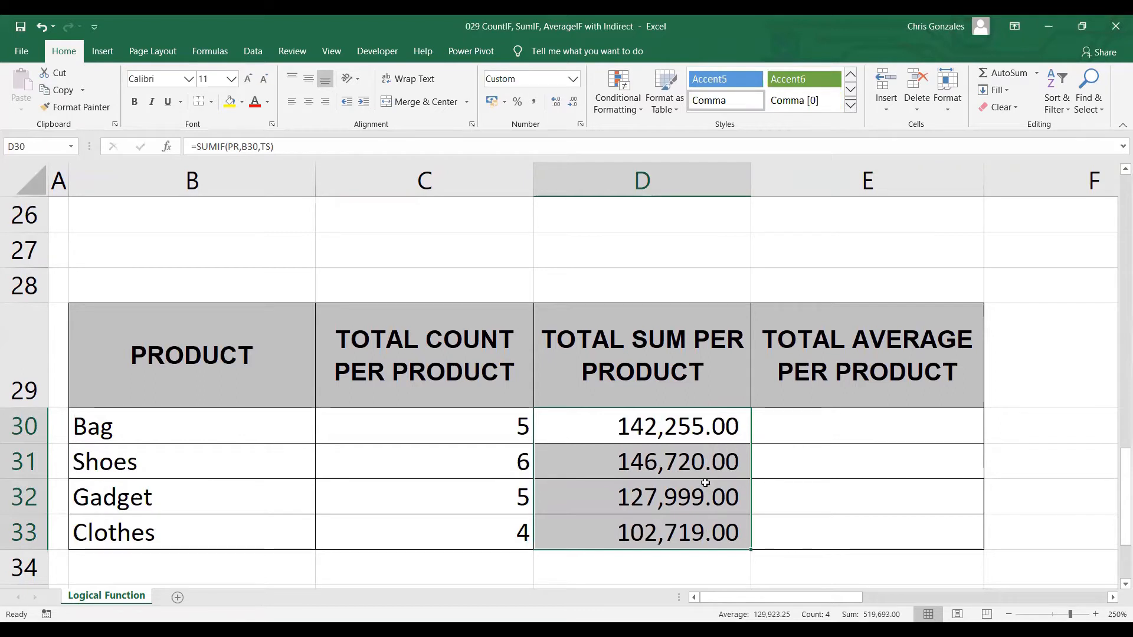
Average the Bag sales in cell E30 of the product summary table with the formula =AVERAGEIF(PR,B30,TS)
{"action": "left_click", "coordinate": [805, 427]}
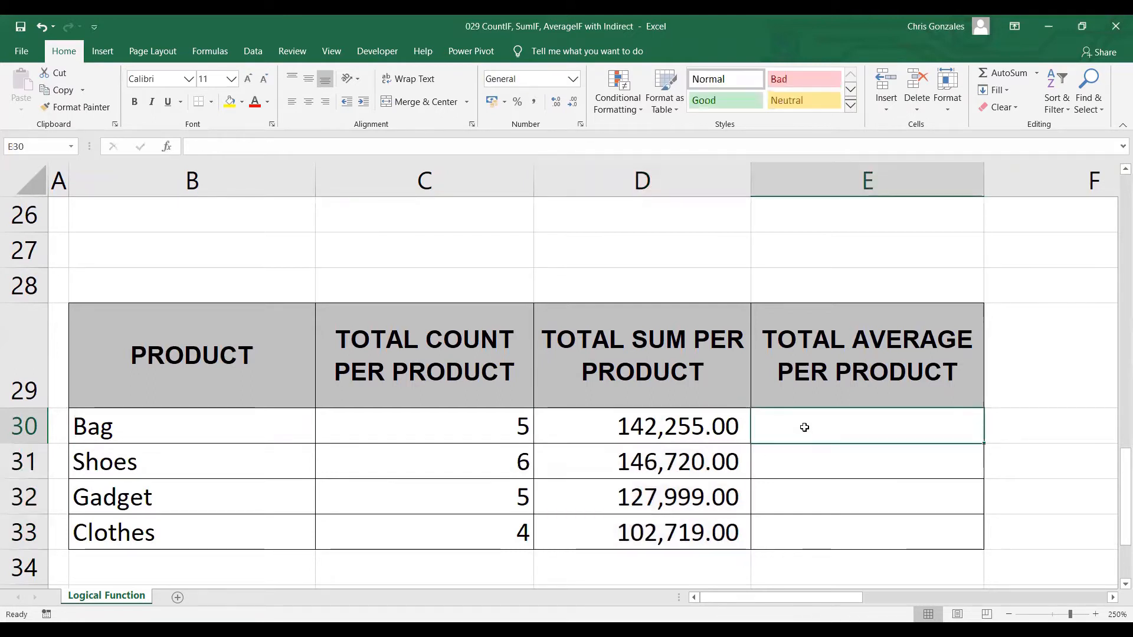
{"action": "type", "text": "="}
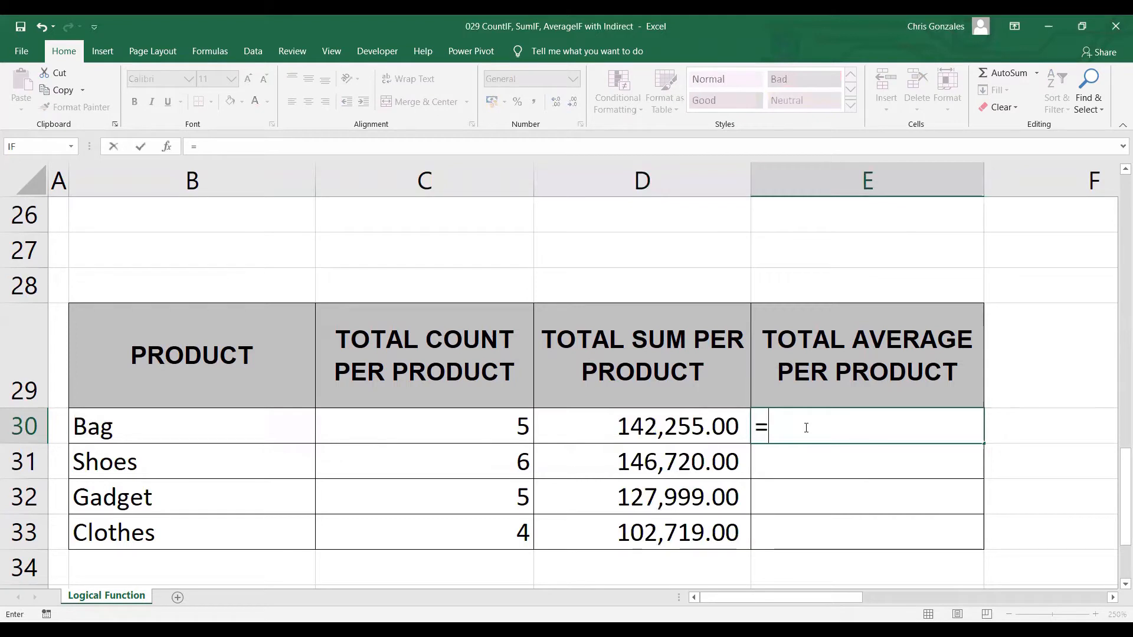
{"action": "type", "text": "AVERAGE"}
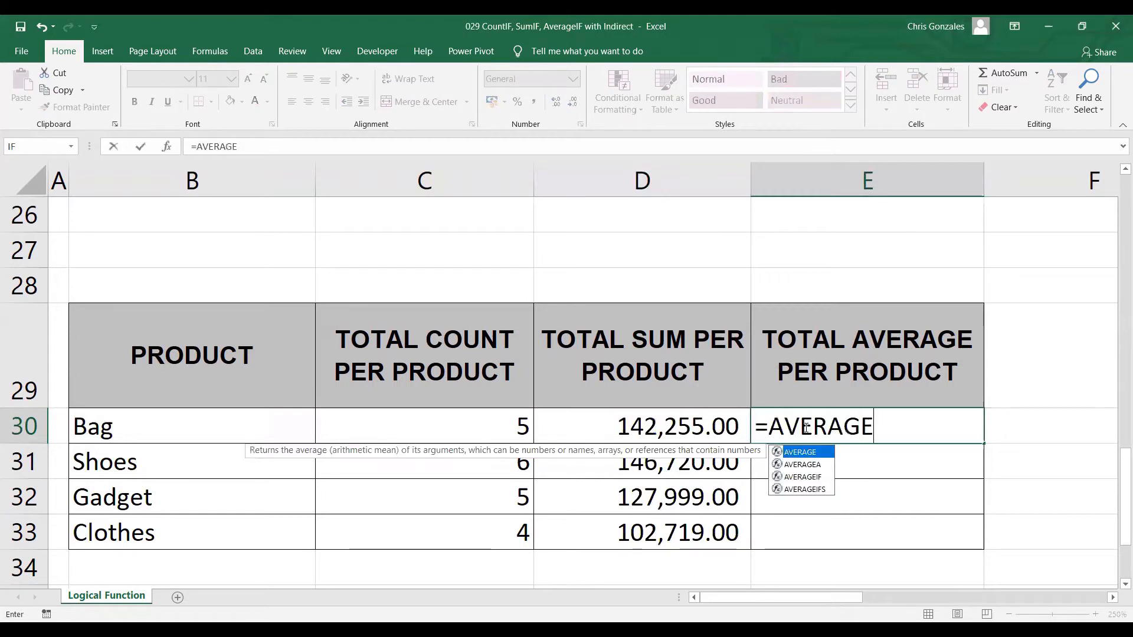
{"action": "type", "text": "IF("}
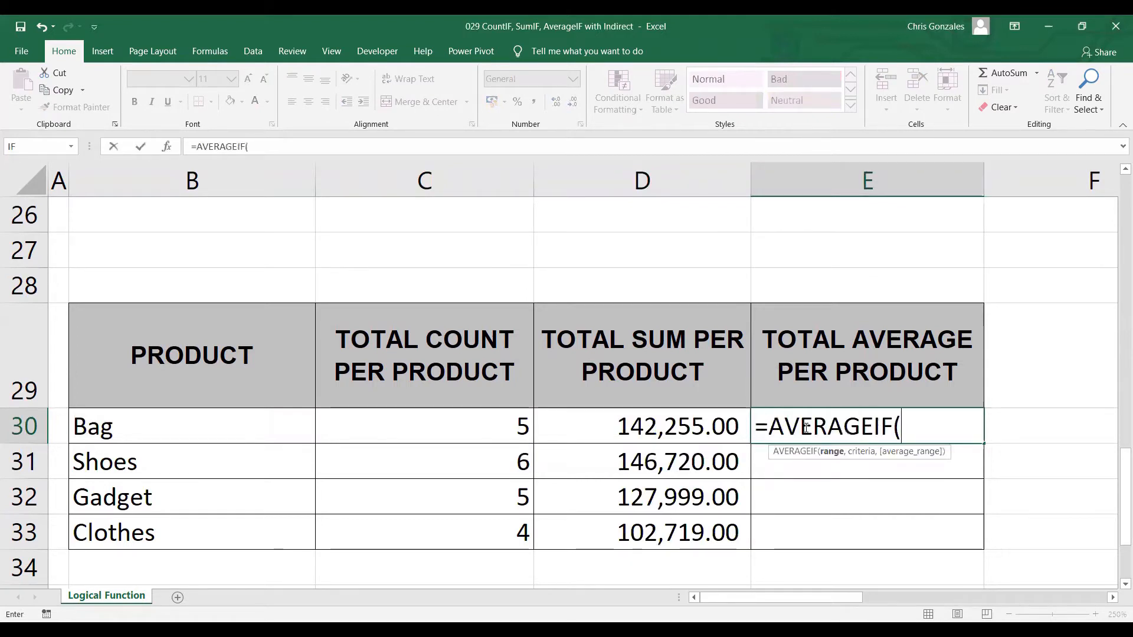
{"action": "type", "text": "PR,"}
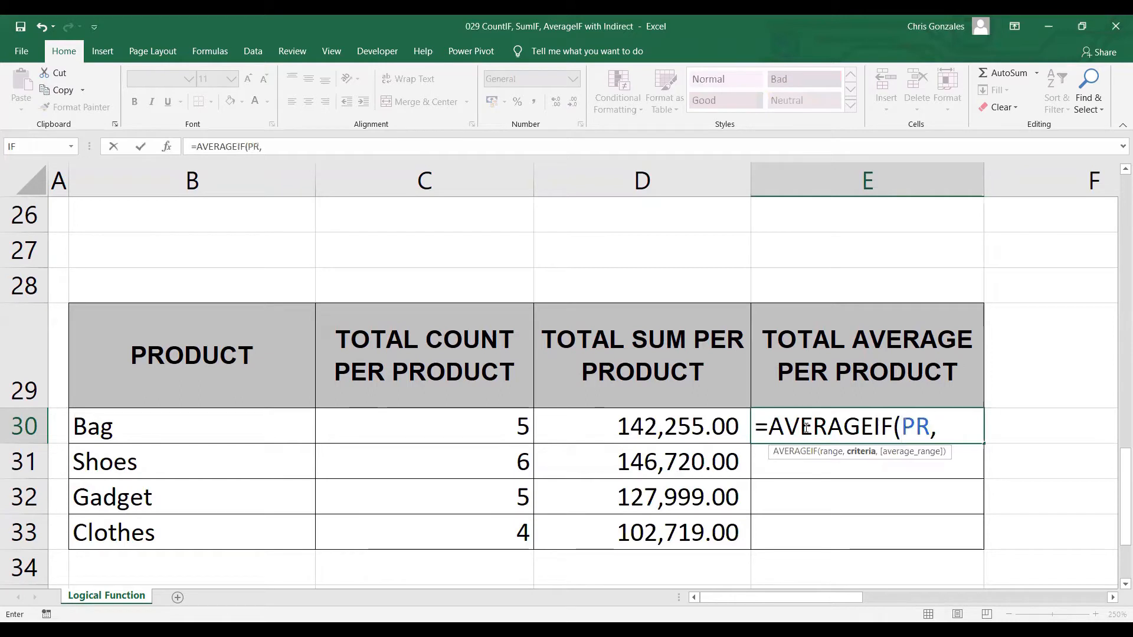
{"action": "left_click", "coordinate": [267, 436]}
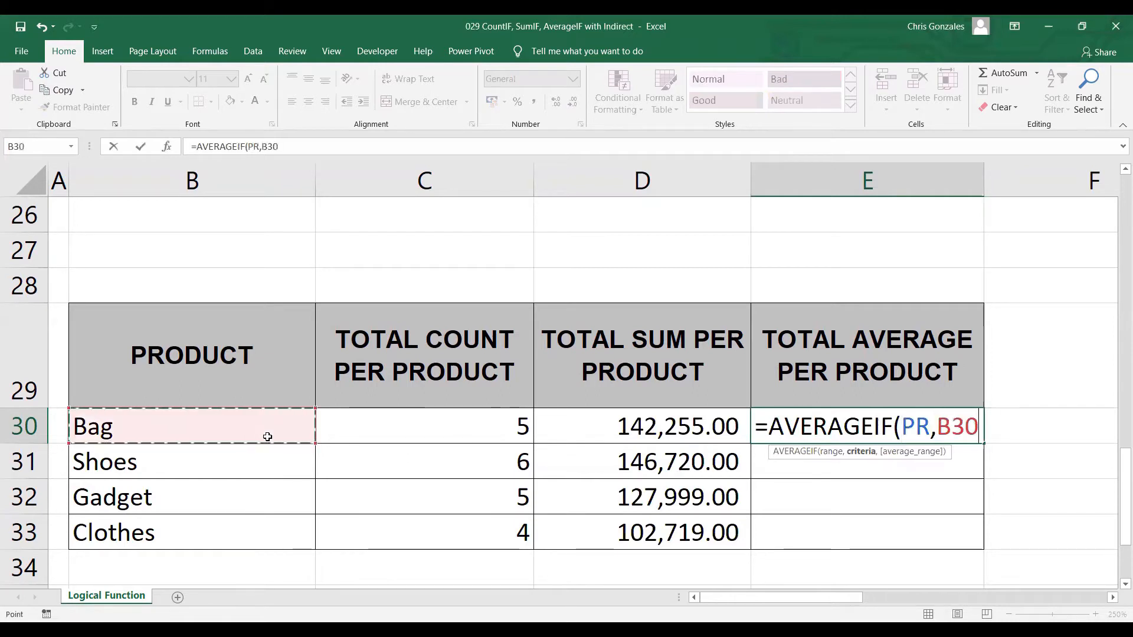
{"action": "type", "text": ","}
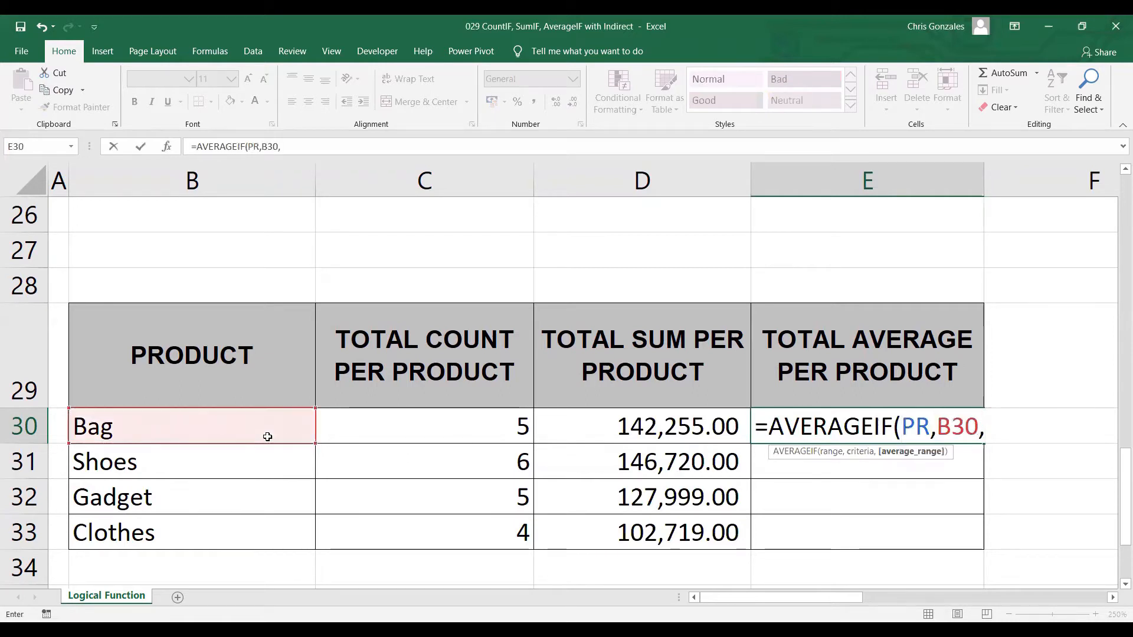
{"action": "type", "text": "TS)"}
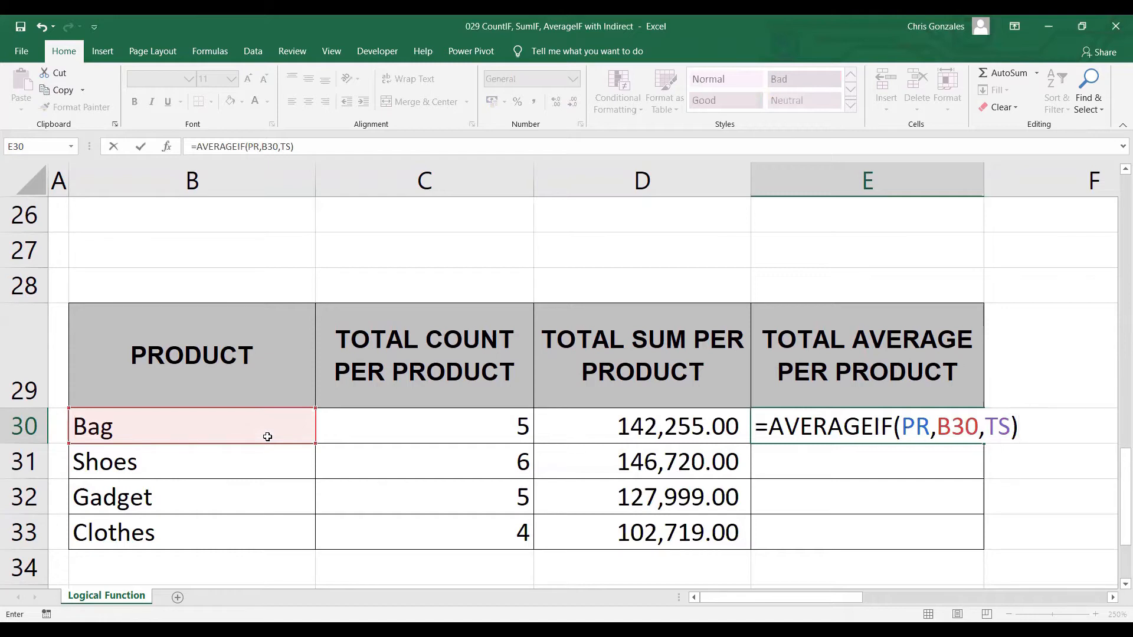
{"action": "key", "text": "Return"}
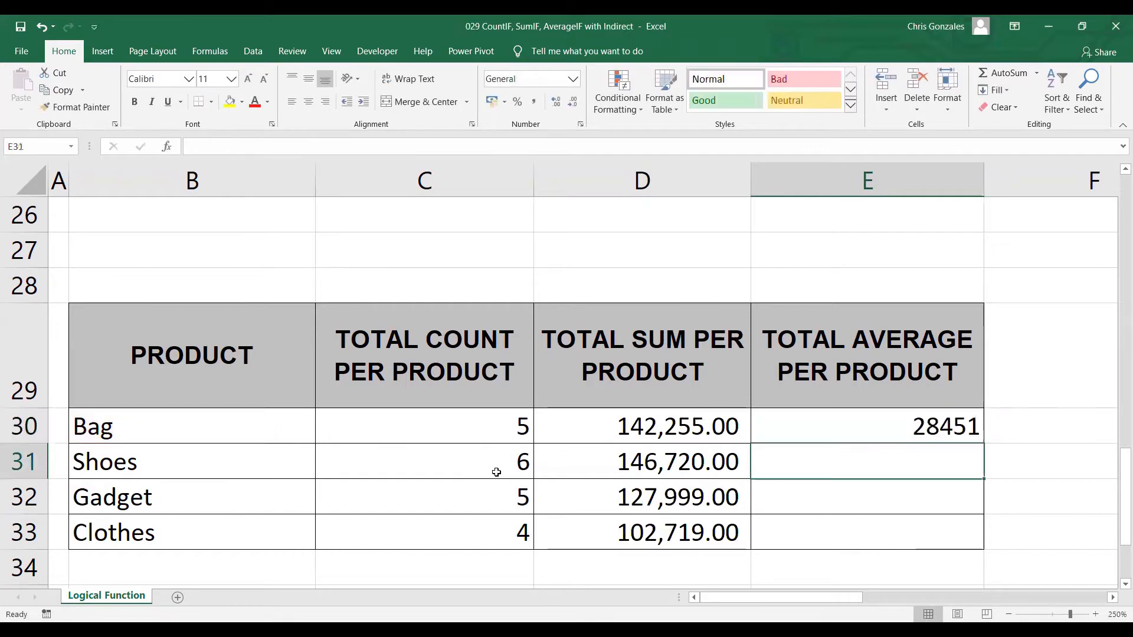
Copy the AVERAGEIF formula from E30 down through E33 and apply the Comma style to E30:E33
{"action": "left_click", "coordinate": [891, 430]}
{"action": "left_click_drag", "start_coordinate": [985, 445], "coordinate": [979, 547]}
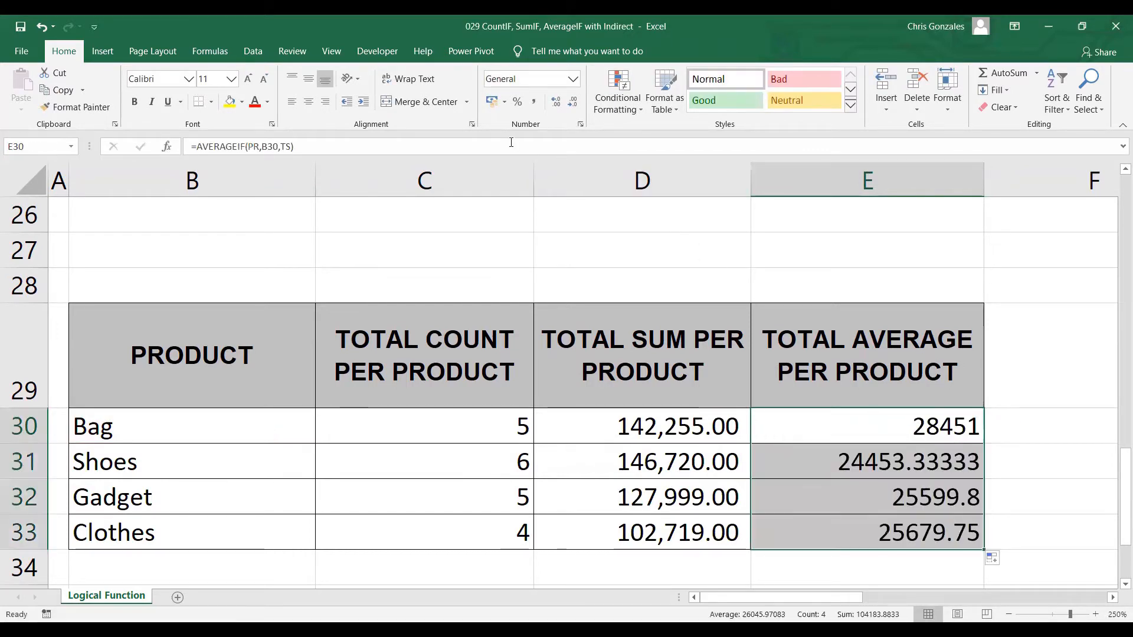
{"action": "left_click", "coordinate": [534, 102]}
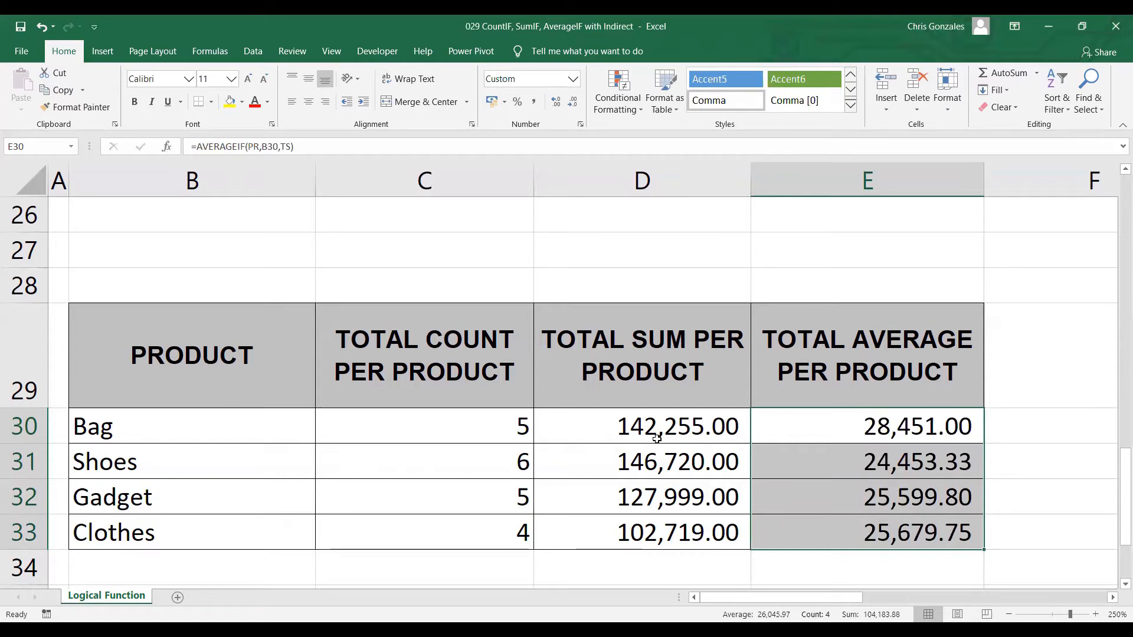
Count the Baguio entries in cell H30 of the location summary table with =COUNTIF(LO,G30) and copy the formula down through H33
{"action": "scroll", "coordinate": [656, 437], "scroll_direction": "down", "scroll_amount": 2}
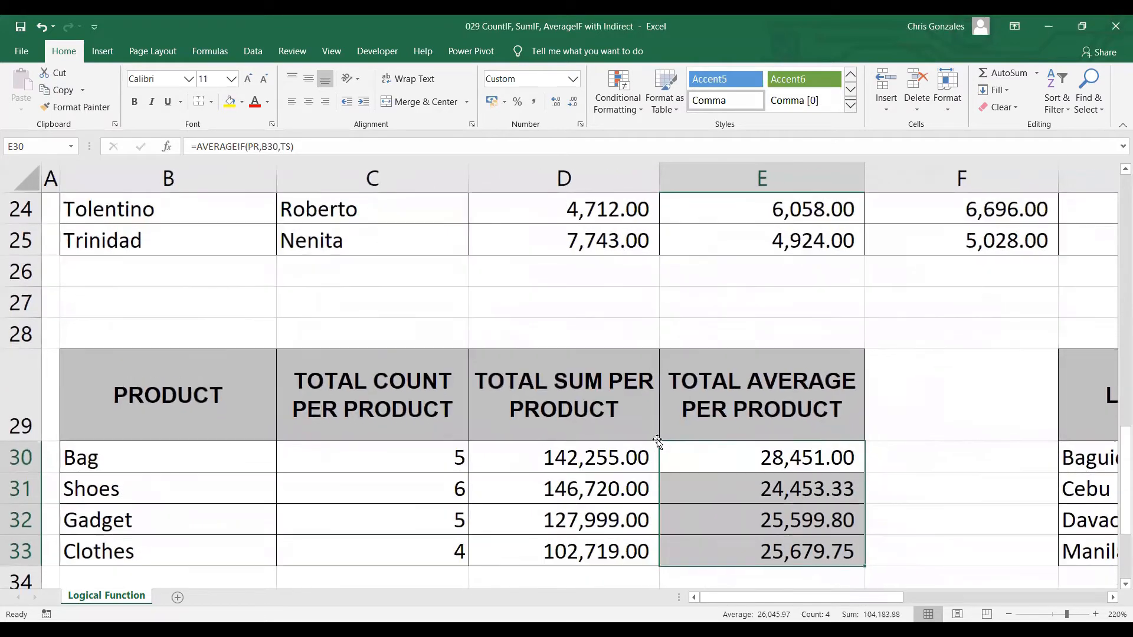
{"action": "left_click", "coordinate": [704, 430]}
{"action": "key", "text": "Right"}
{"action": "key", "text": "Right"}
{"action": "key", "text": "Right"}
{"action": "key", "text": "Right"}
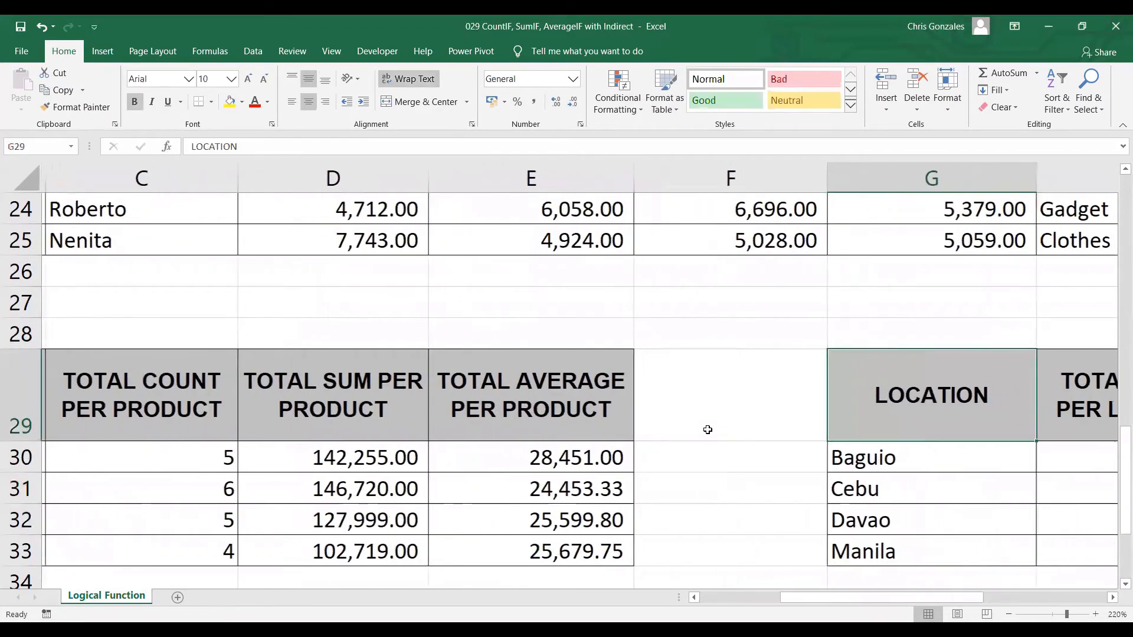
{"action": "key", "text": "Right"}
{"action": "key", "text": "Down"}
{"action": "key", "text": "Down"}
{"action": "key", "text": "Up"}
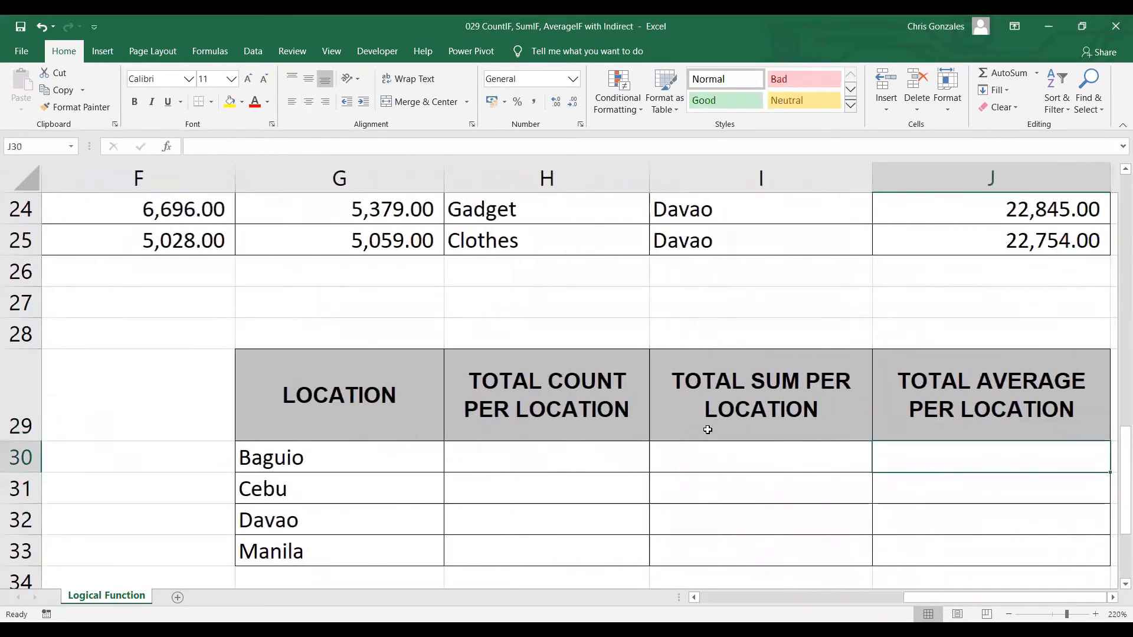
{"action": "key", "text": "Left"}
{"action": "key", "text": "Left"}
{"action": "key", "text": "Left"}
{"action": "key", "text": "Right"}
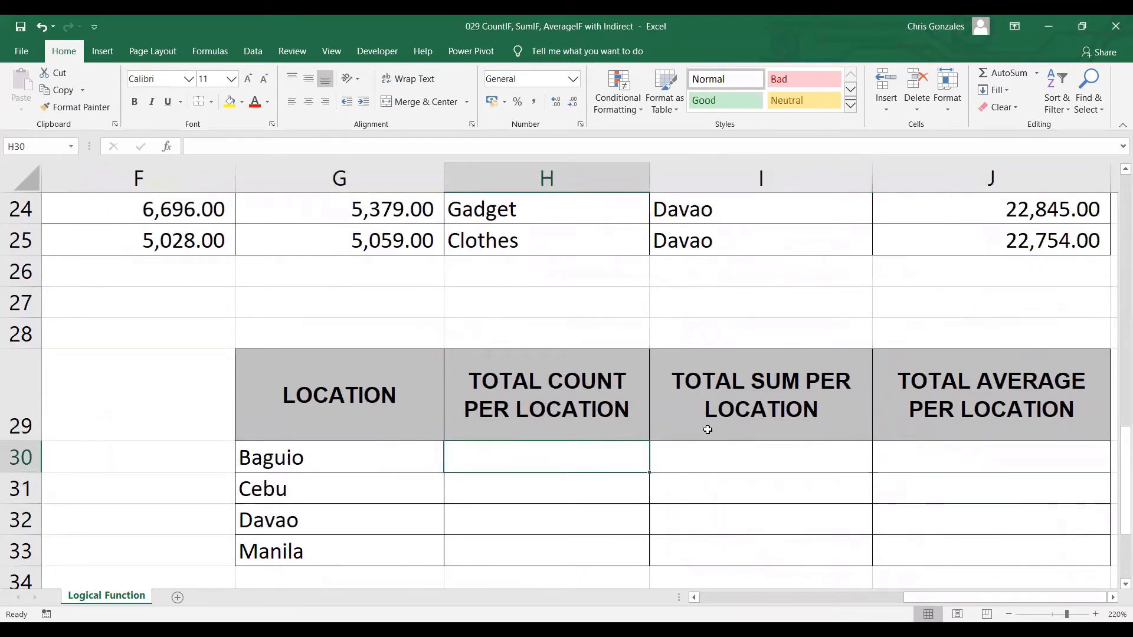
{"action": "type", "text": "=C"}
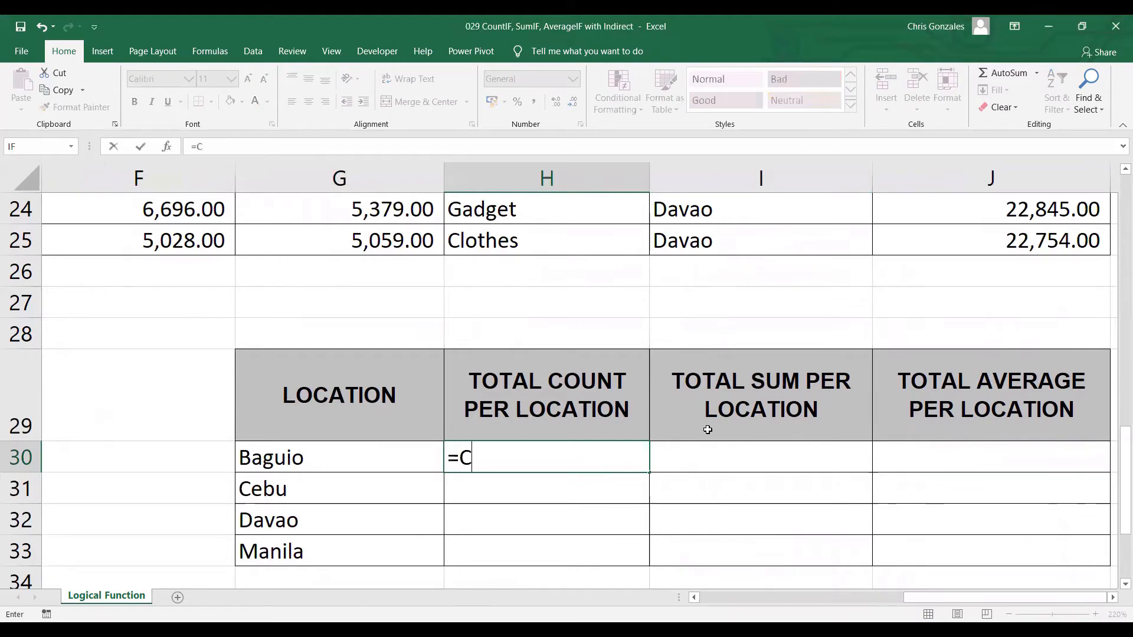
{"action": "type", "text": "OUNTIF"}
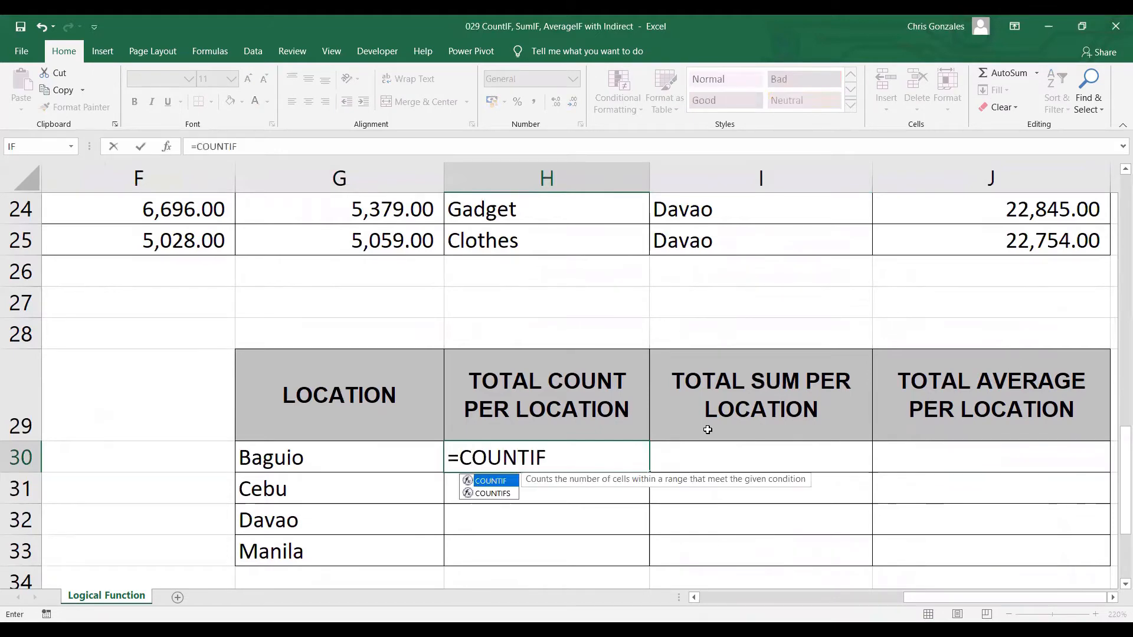
{"action": "type", "text": "("}
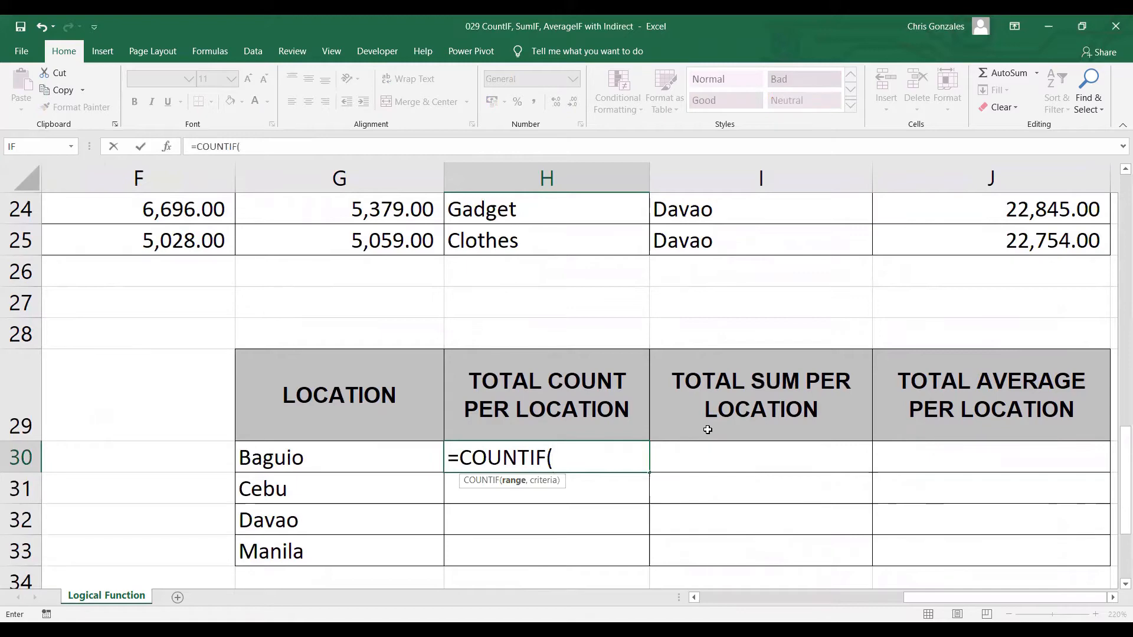
{"action": "type", "text": "LO,"}
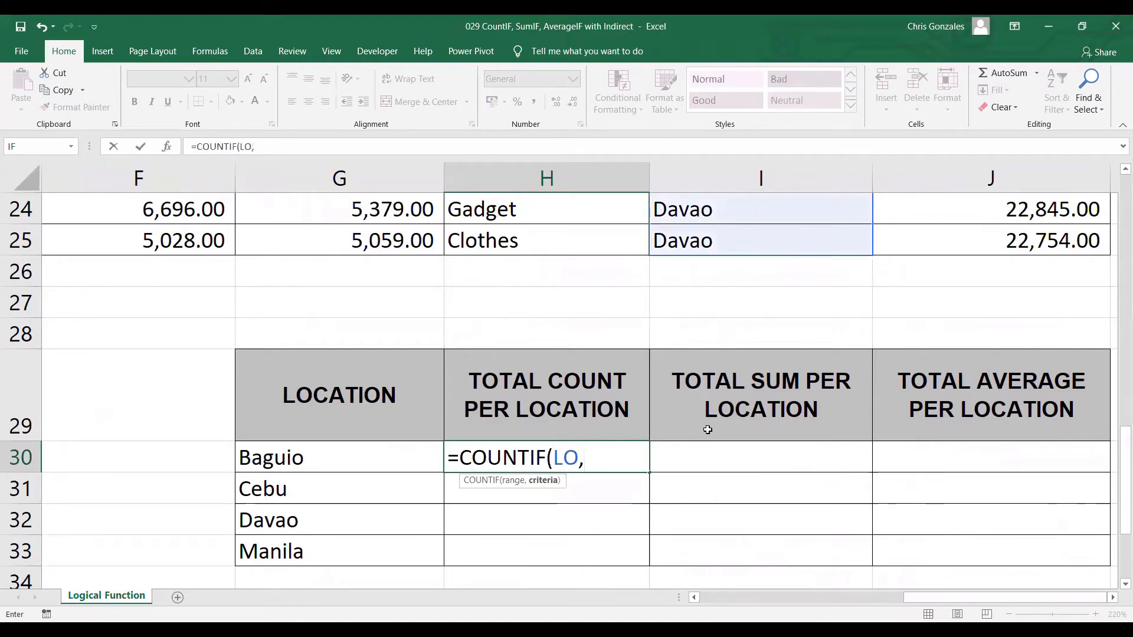
{"action": "left_click", "coordinate": [357, 451]}
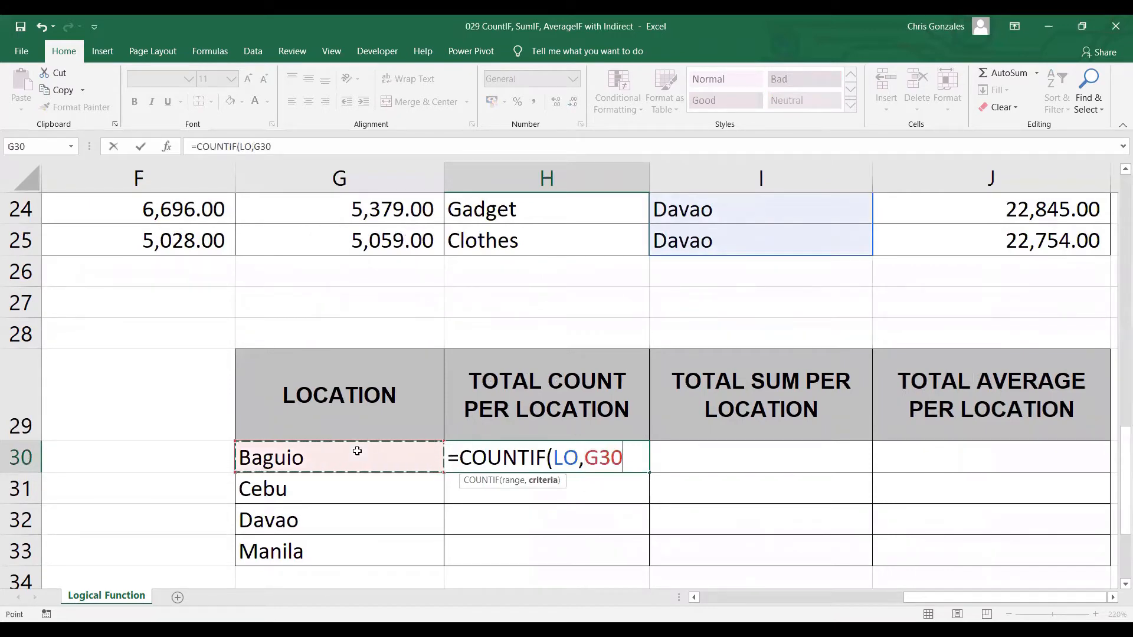
{"action": "type", "text": ","}
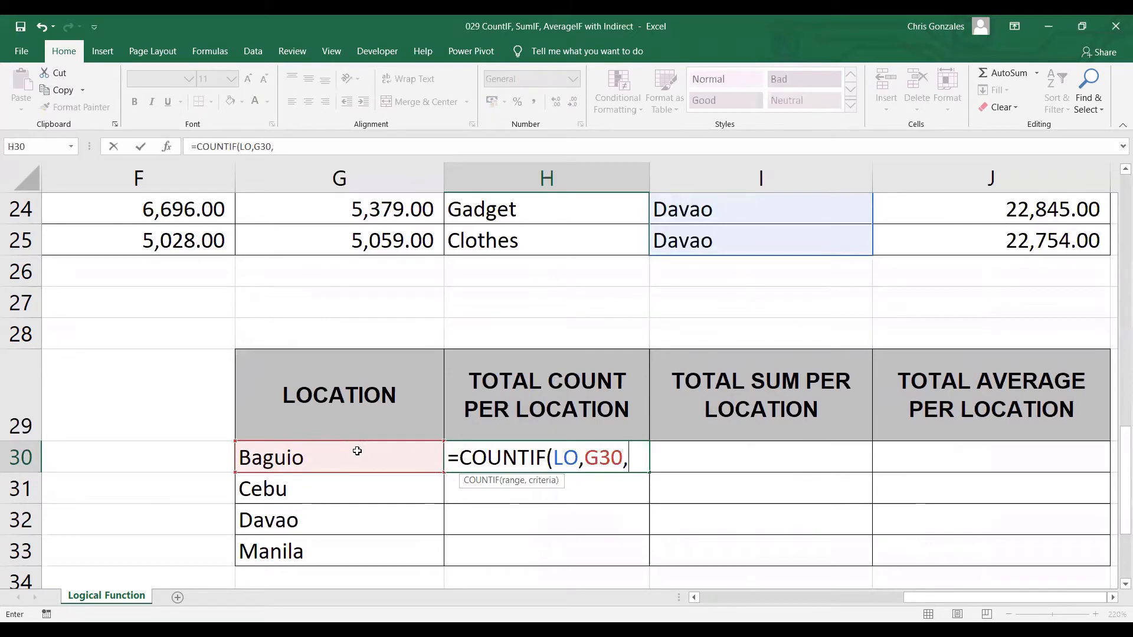
{"action": "key", "text": "BackSpace"}
{"action": "type", "text": ")"}
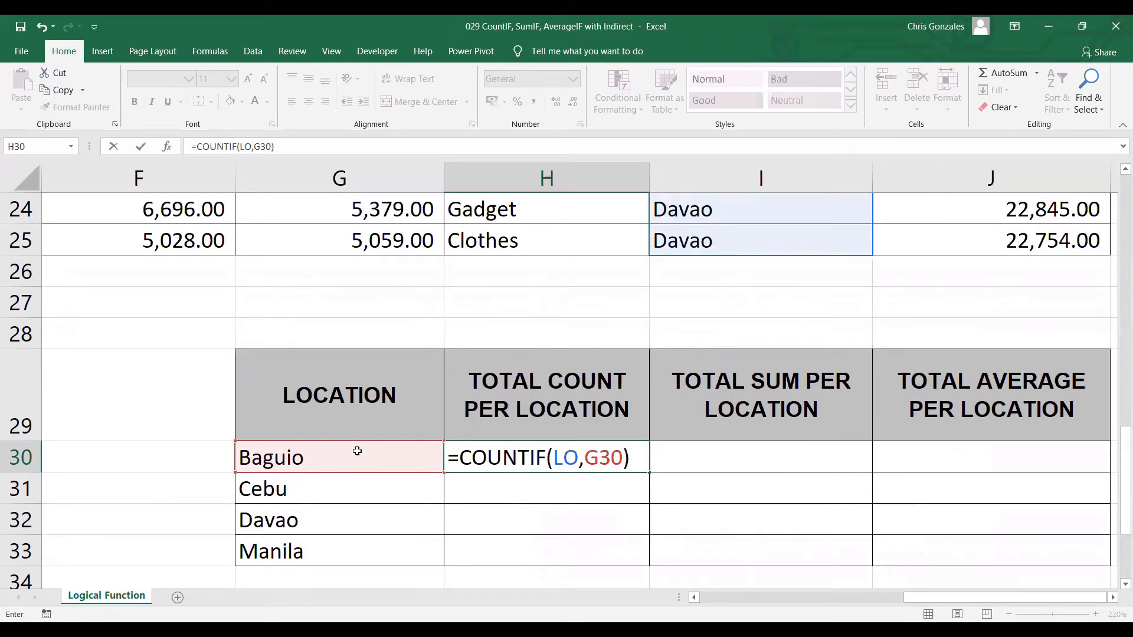
{"action": "key", "text": "Return"}
{"action": "left_click", "coordinate": [531, 459]}
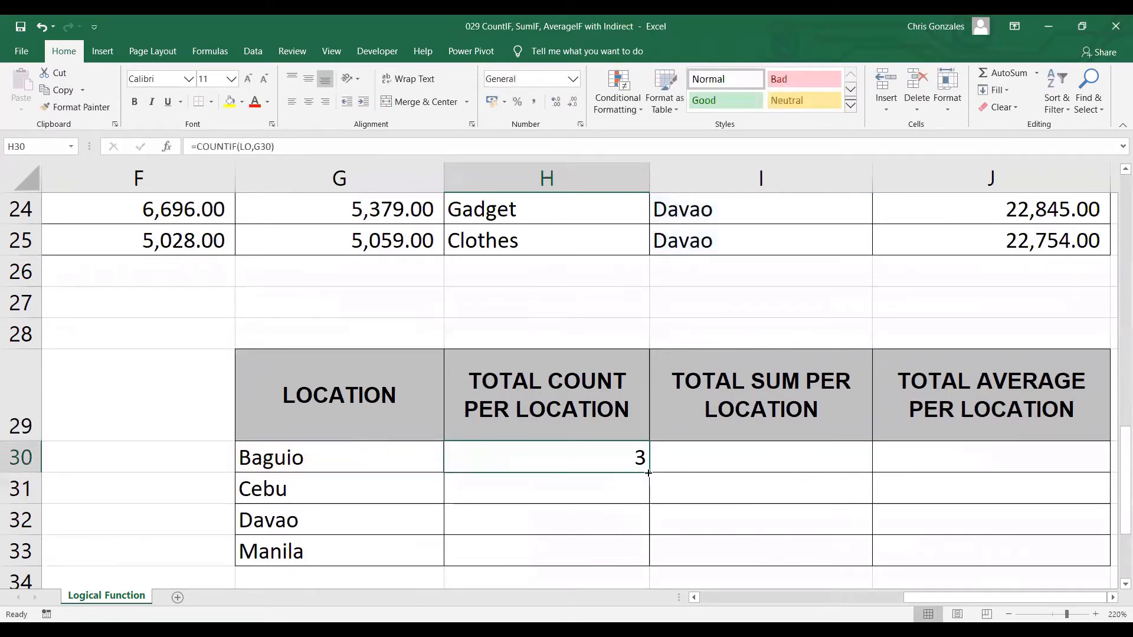
{"action": "left_click_drag", "start_coordinate": [649, 472], "coordinate": [645, 549]}
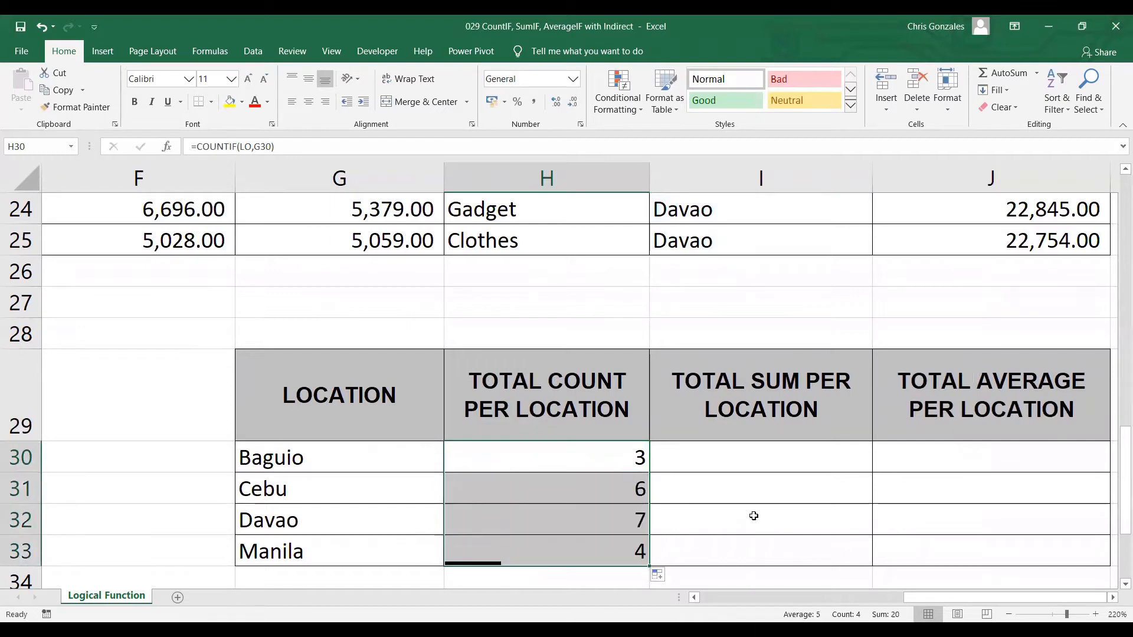
Sum the Baguio sales in cell I30 of the location summary table with the formula =SUMIF(LO,G30,TS)
{"action": "left_click", "coordinate": [774, 466]}
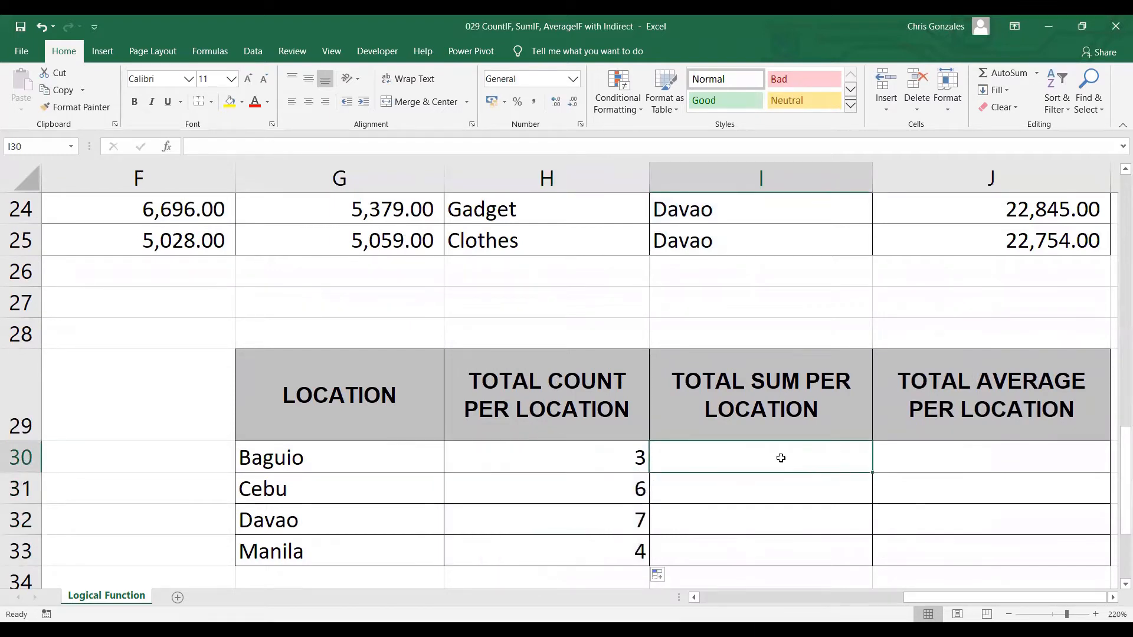
{"action": "type", "text": "="}
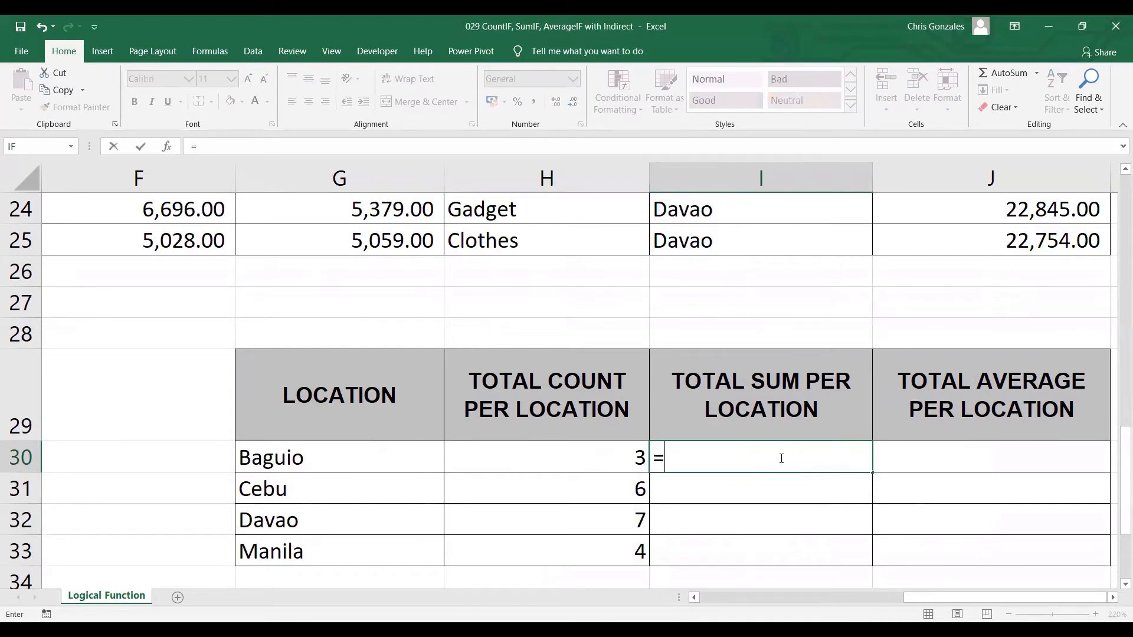
{"action": "type", "text": "SUMIF("}
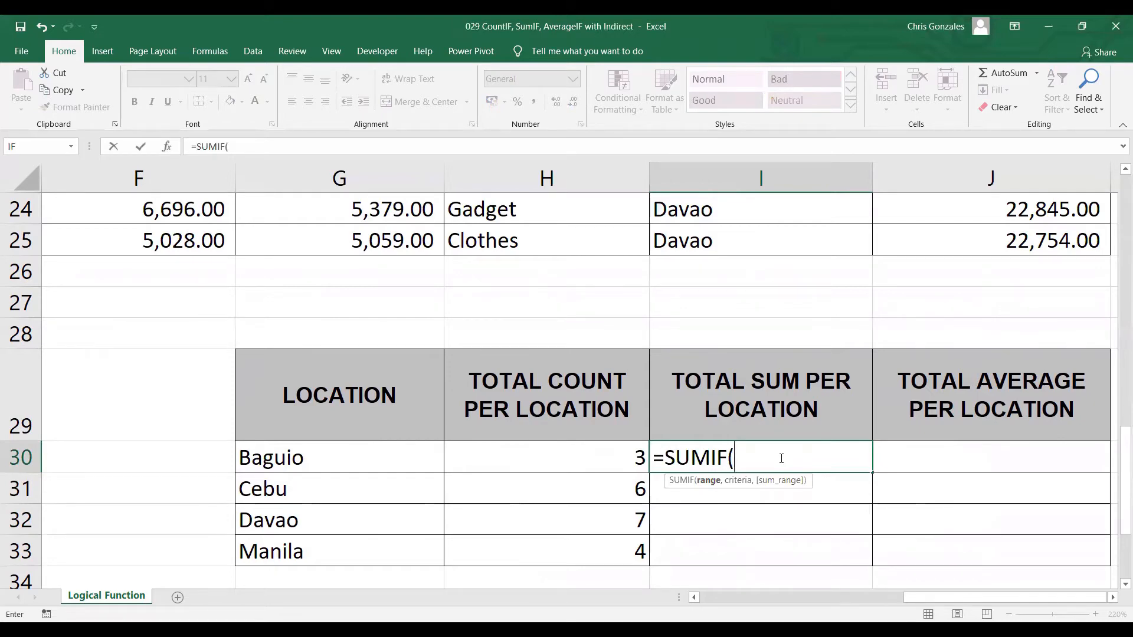
{"action": "type", "text": "LO,"}
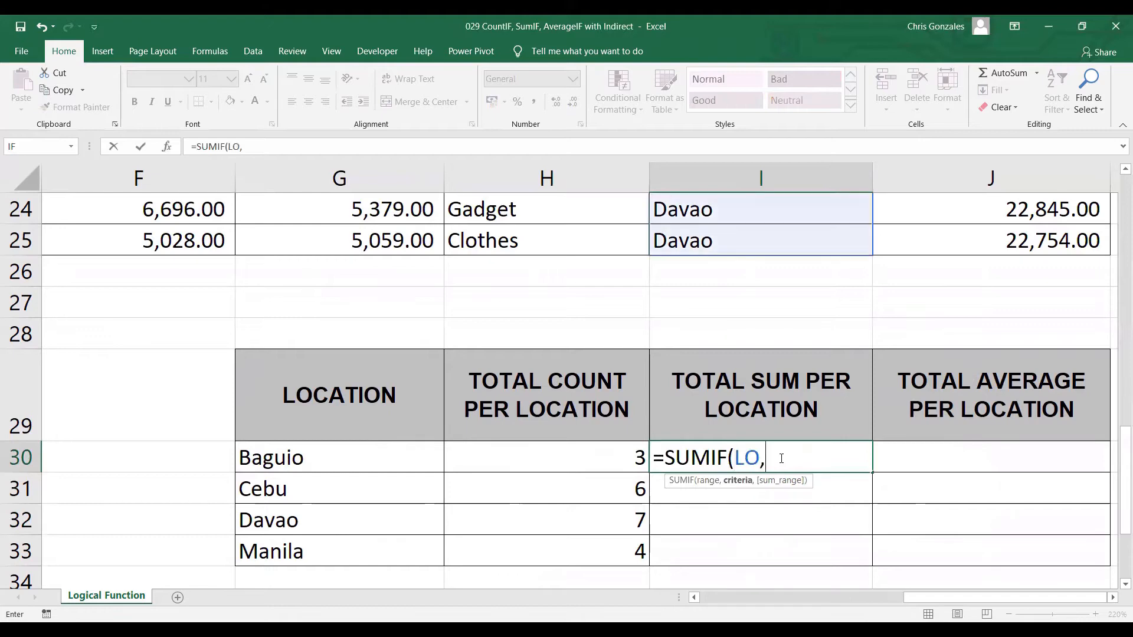
{"action": "left_click", "coordinate": [400, 458]}
{"action": "type", "text": ","}
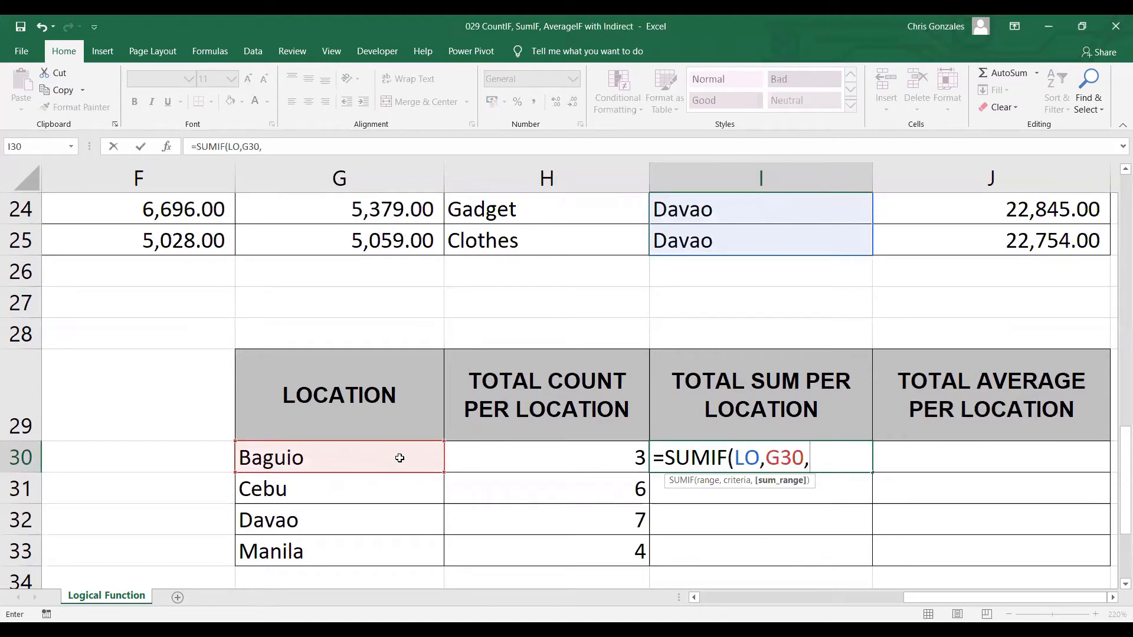
{"action": "type", "text": "TS)"}
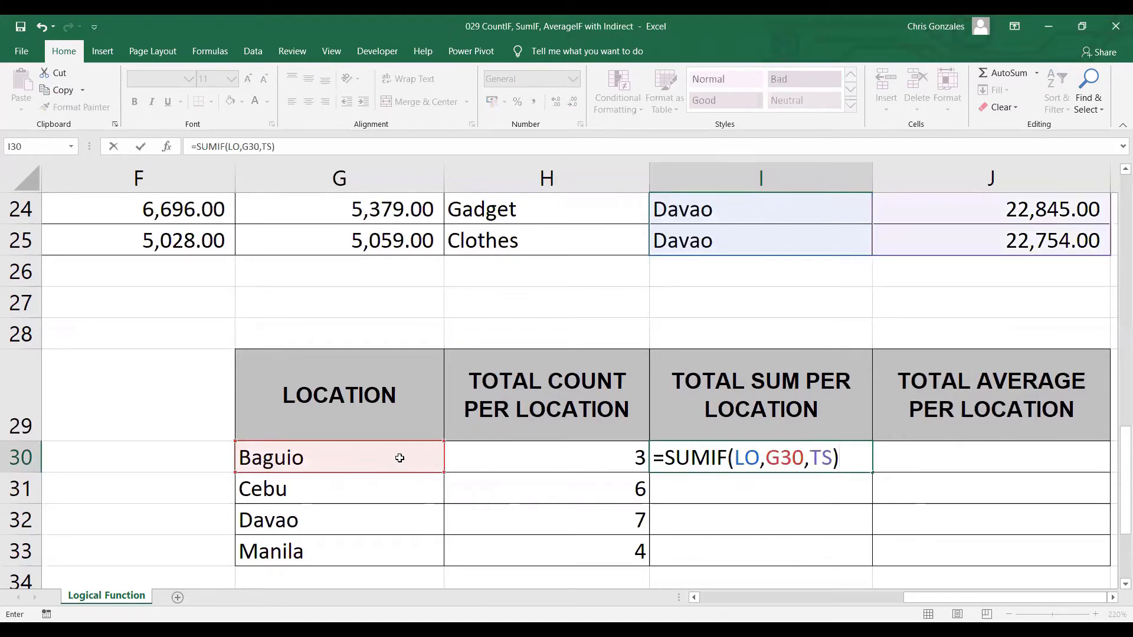
{"action": "key", "text": "Return"}
Copy the SUMIF formula from I30 down through I33 and apply the Comma style to I30:I33
{"action": "left_click", "coordinate": [859, 468]}
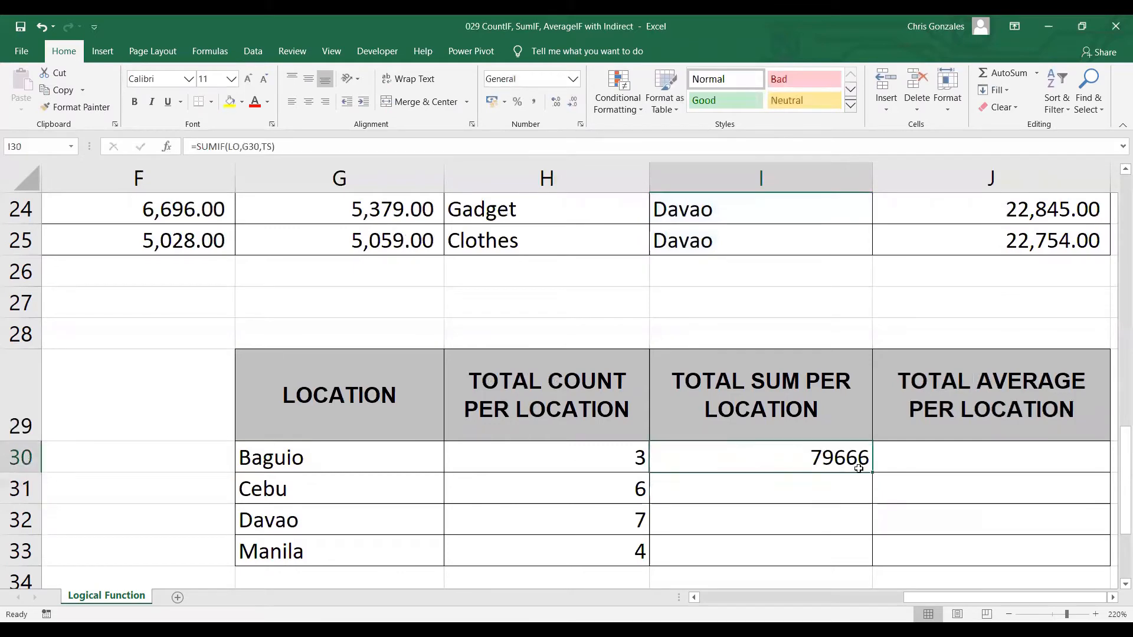
{"action": "left_click_drag", "start_coordinate": [870, 471], "coordinate": [865, 558]}
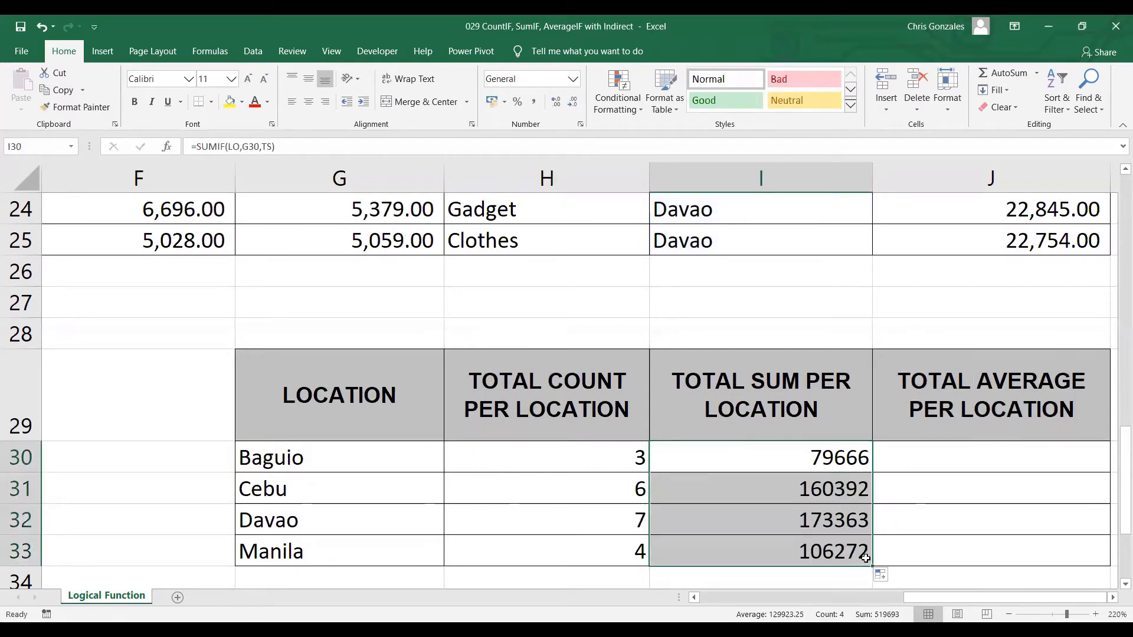
{"action": "left_click", "coordinate": [534, 102]}
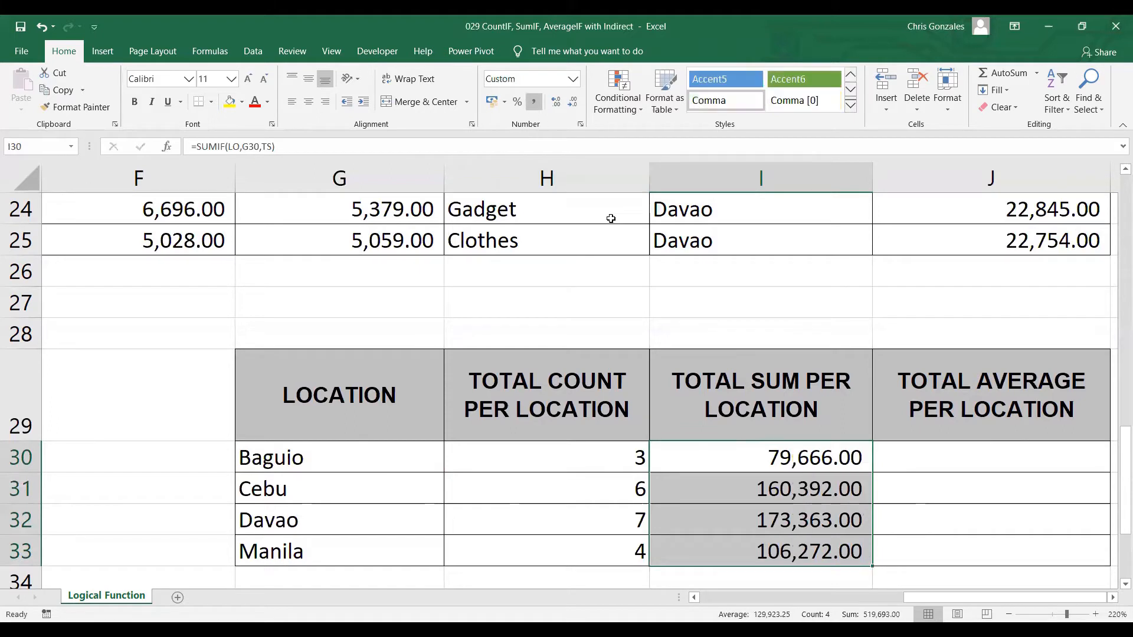
Average the Baguio sales in cell J30 of the location summary table with the formula =AVERAGEIF(LO,G30,TS)
{"action": "left_click", "coordinate": [957, 462]}
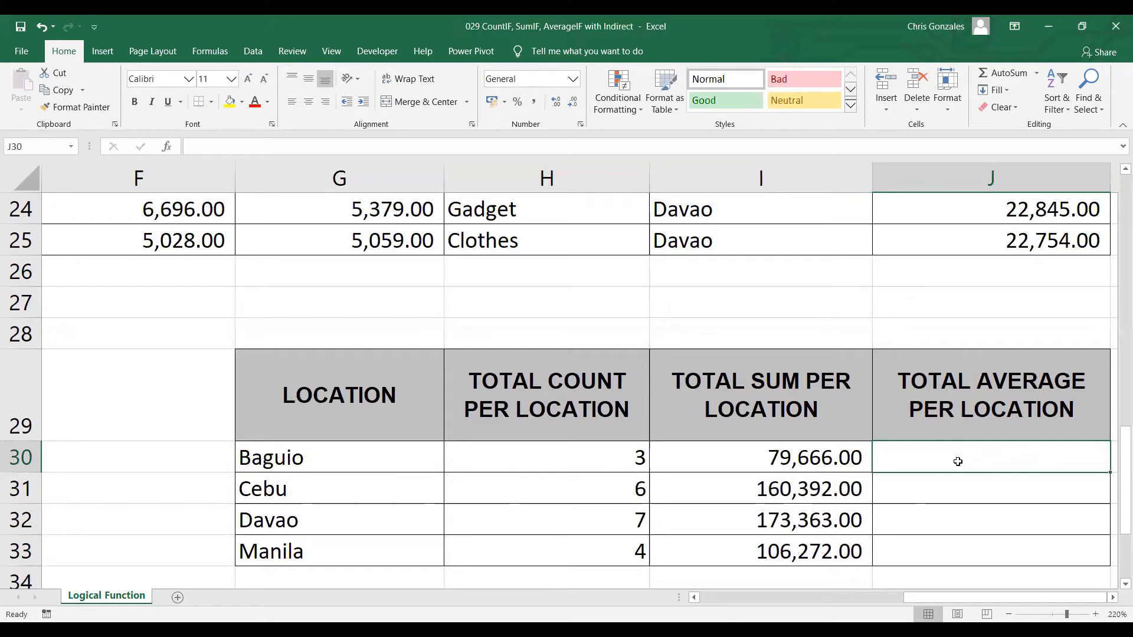
{"action": "type", "text": "="}
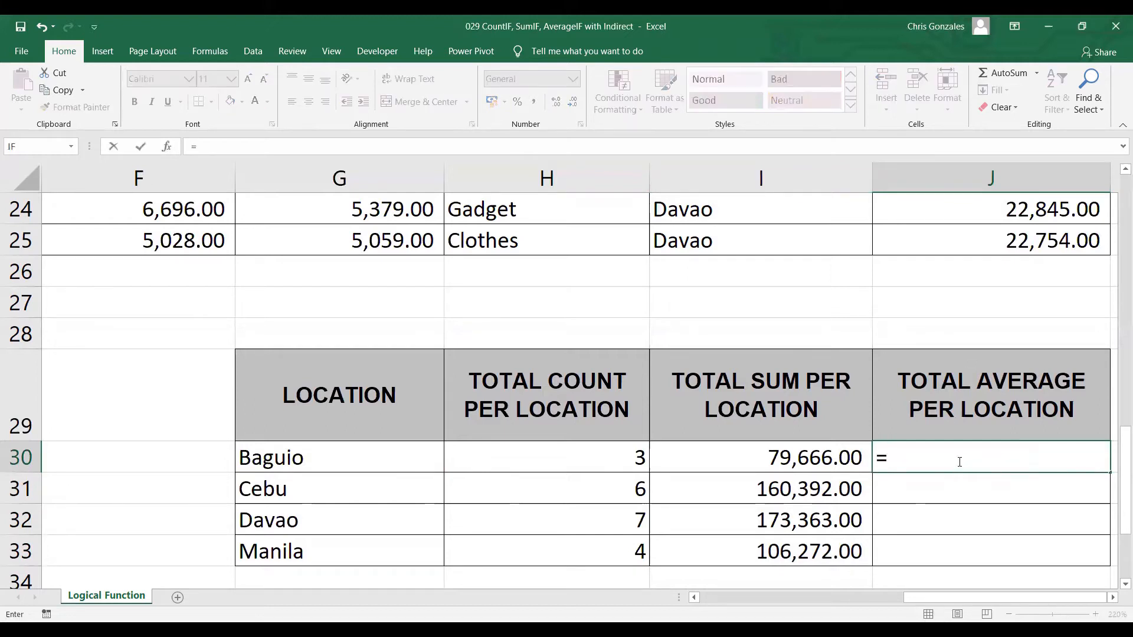
{"action": "type", "text": "AVERAGE"}
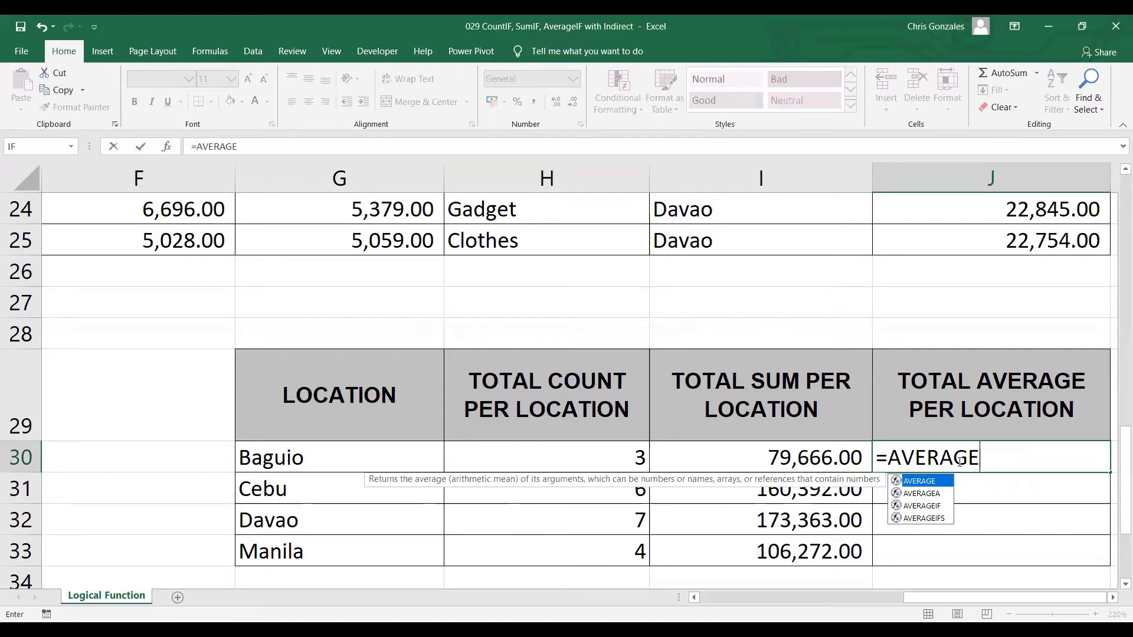
{"action": "type", "text": "IF("}
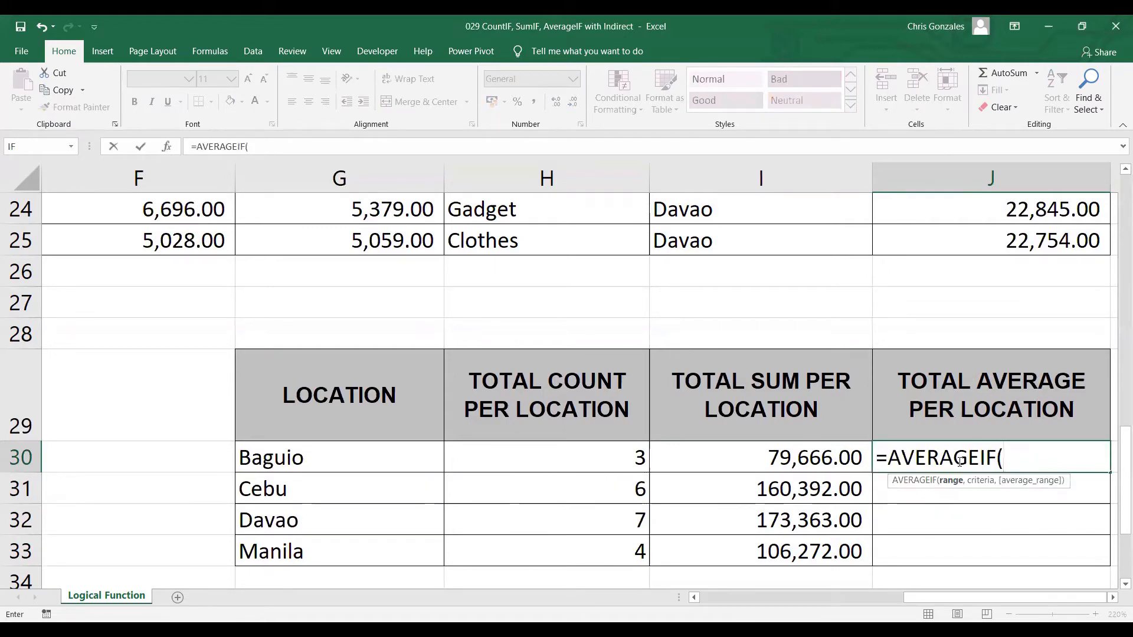
{"action": "type", "text": "LO,"}
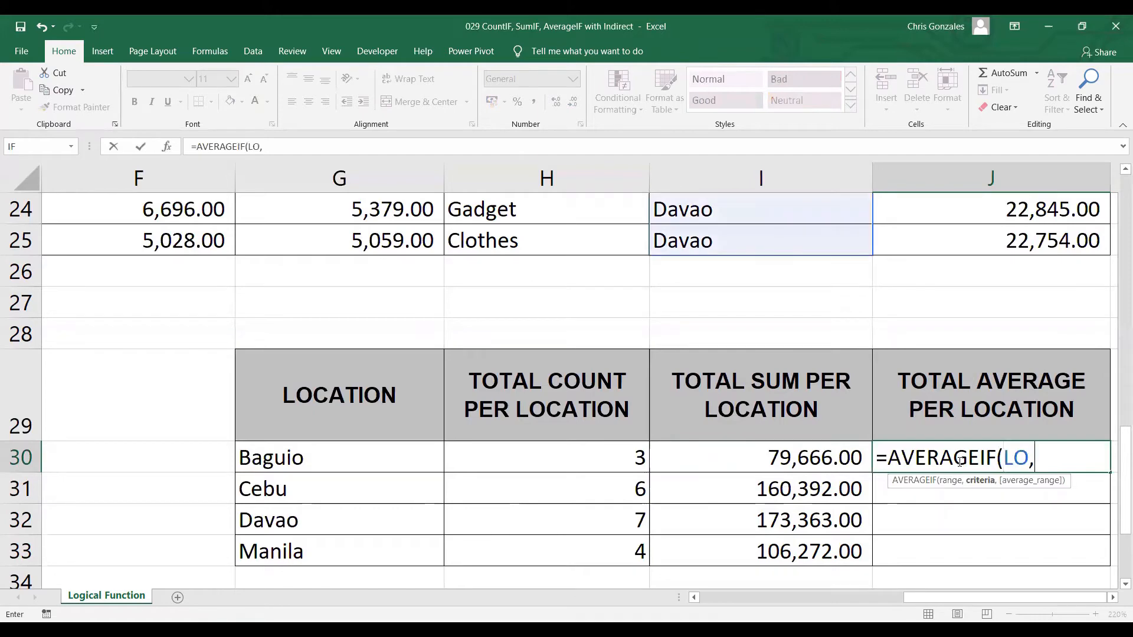
{"action": "key", "text": "Left"}
{"action": "key", "text": "Left"}
{"action": "key", "text": "Left"}
{"action": "key", "text": "Left"}
{"action": "key", "text": "Right"}
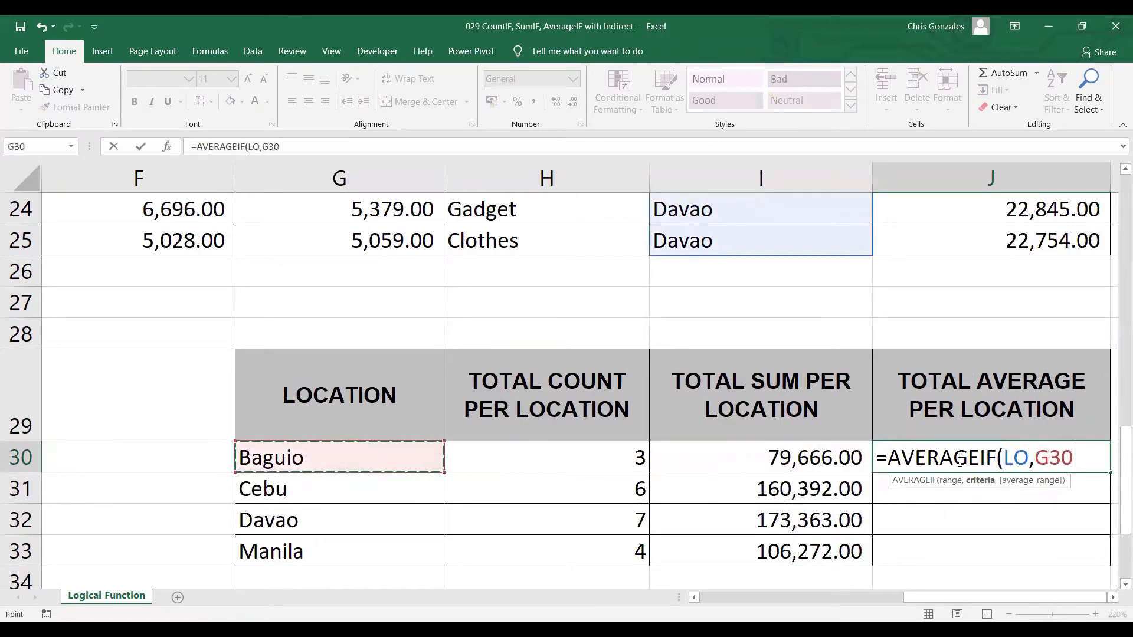
{"action": "type", "text": ","}
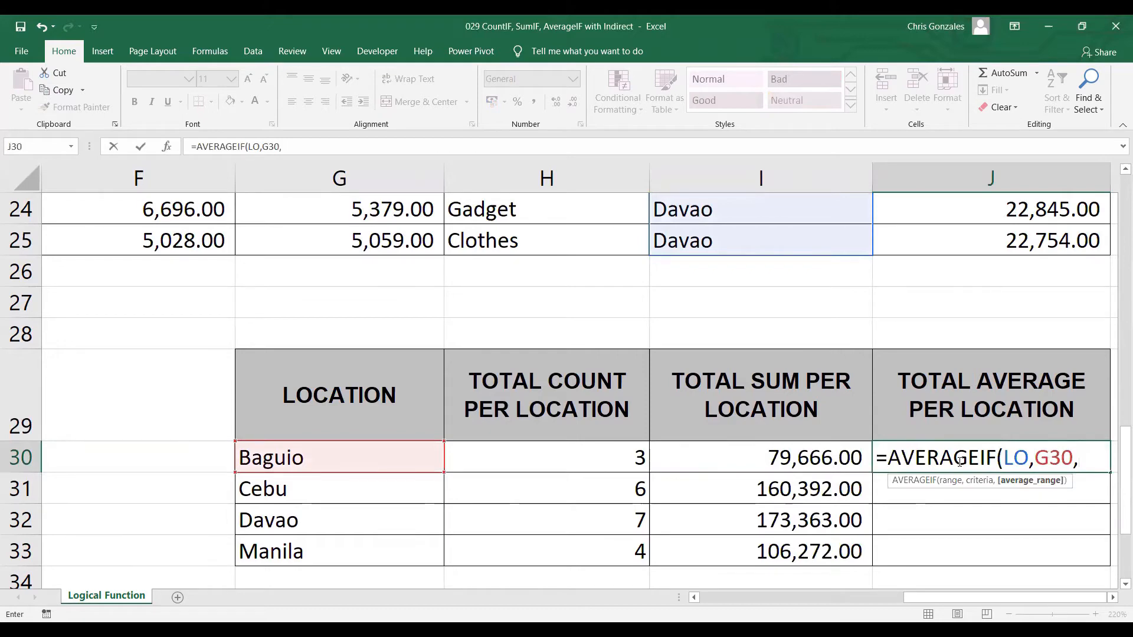
{"action": "type", "text": "TS)"}
{"action": "key", "text": "Return"}
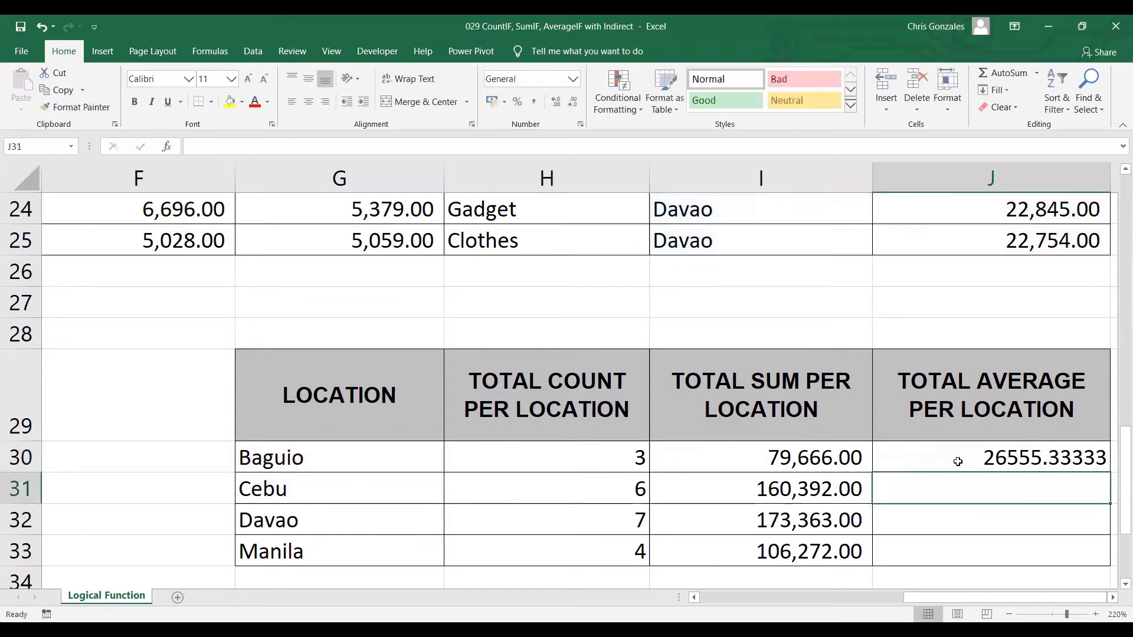
Copy the AVERAGEIF formula from J30 down through J33 and apply the Comma style to J30:J33
{"action": "left_click", "coordinate": [958, 453]}
{"action": "left_click_drag", "start_coordinate": [1109, 472], "coordinate": [1087, 557]}
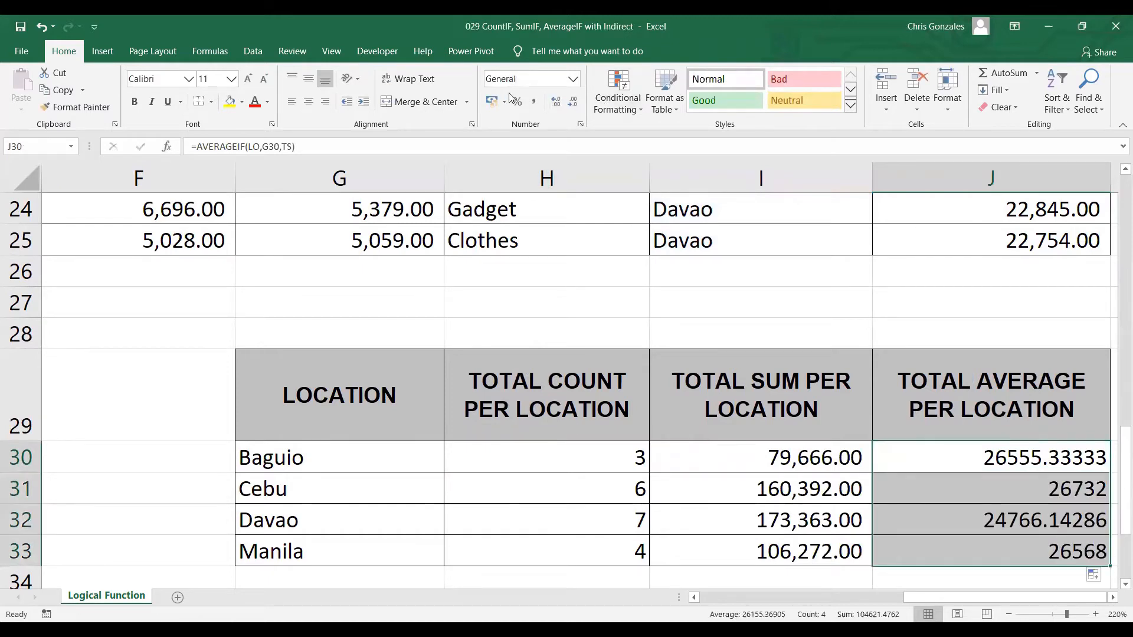
{"action": "left_click", "coordinate": [534, 101]}
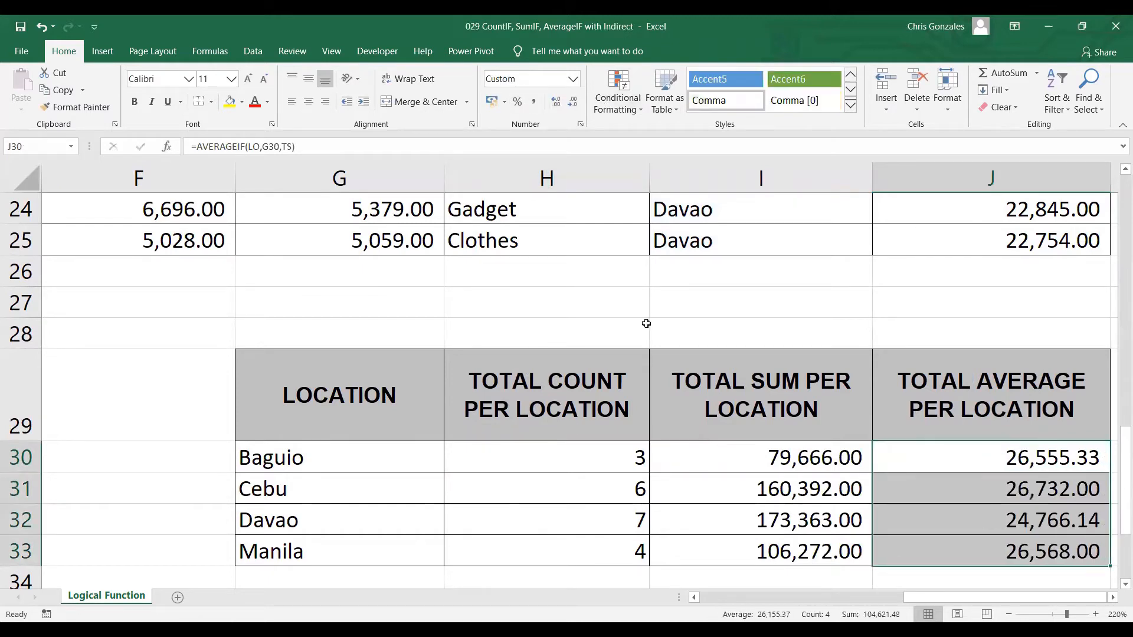
{"action": "left_click", "coordinate": [960, 459]}
{"action": "scroll", "coordinate": [960, 459], "scroll_direction": "down", "scroll_amount": 6}
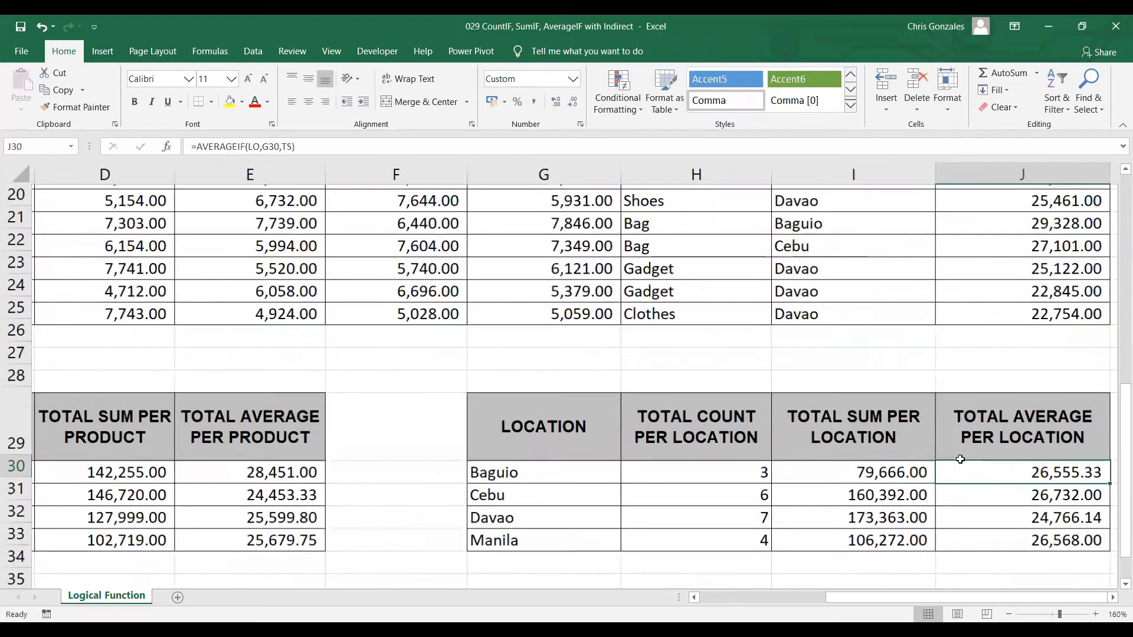
Rename the 1st week sales header in D5 as WEEK1 and fill the series across to WEEK4 in G5
{"action": "scroll", "coordinate": [960, 459], "scroll_direction": "down", "scroll_amount": 1}
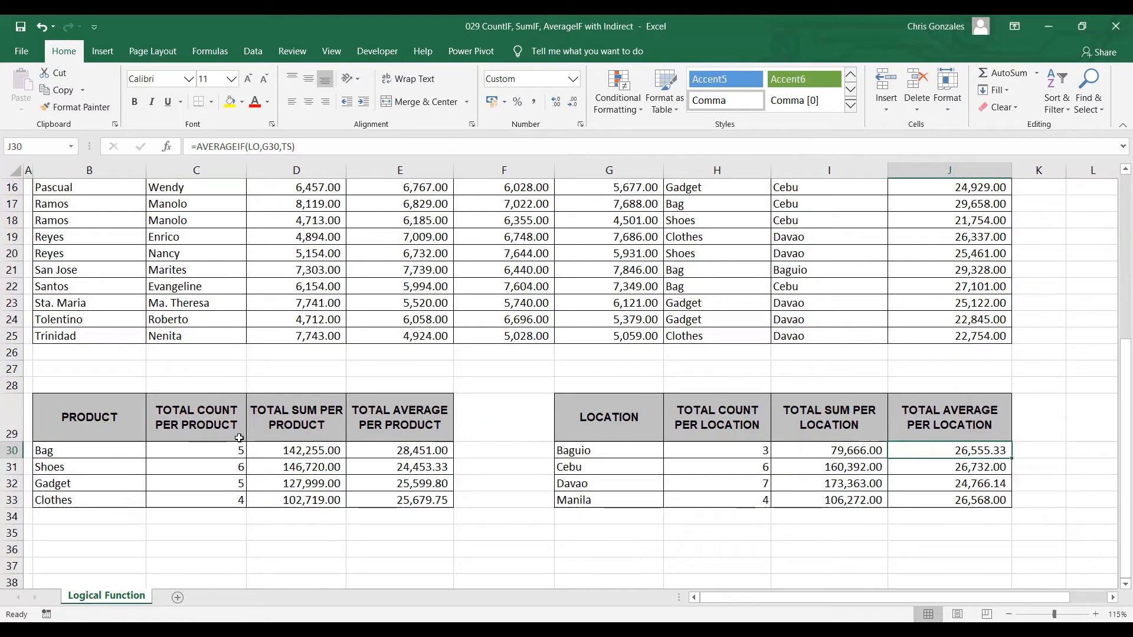
{"action": "scroll", "coordinate": [239, 438], "scroll_direction": "up", "scroll_amount": 1}
{"action": "scroll", "coordinate": [239, 438], "scroll_direction": "up", "scroll_amount": 4}
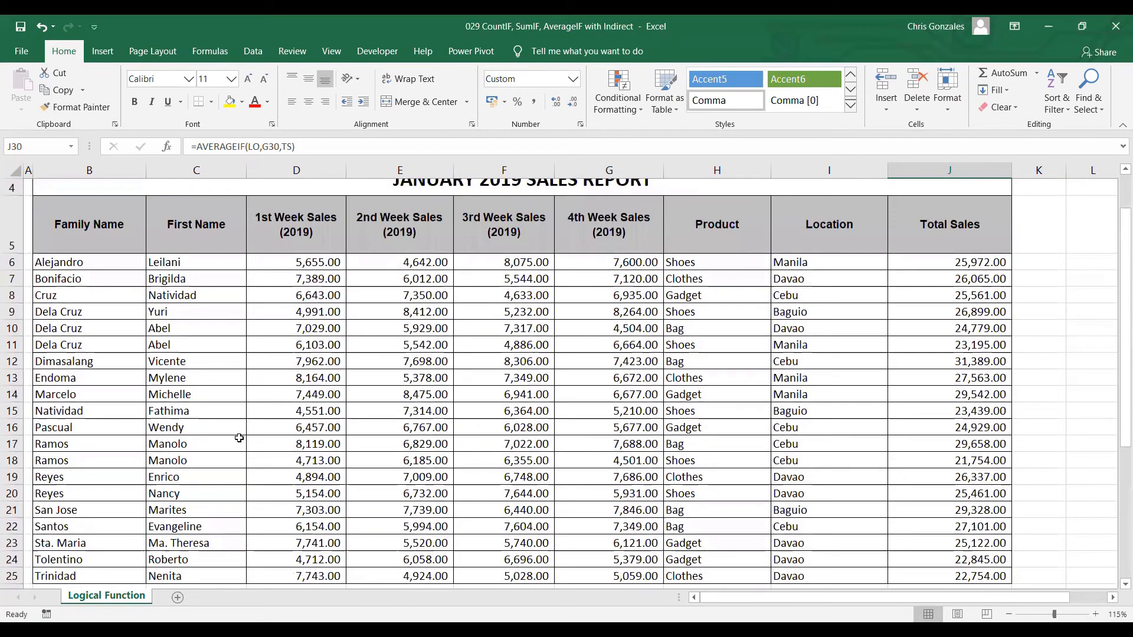
{"action": "scroll", "coordinate": [239, 438], "scroll_direction": "down", "scroll_amount": 2, "text": "ctrl"}
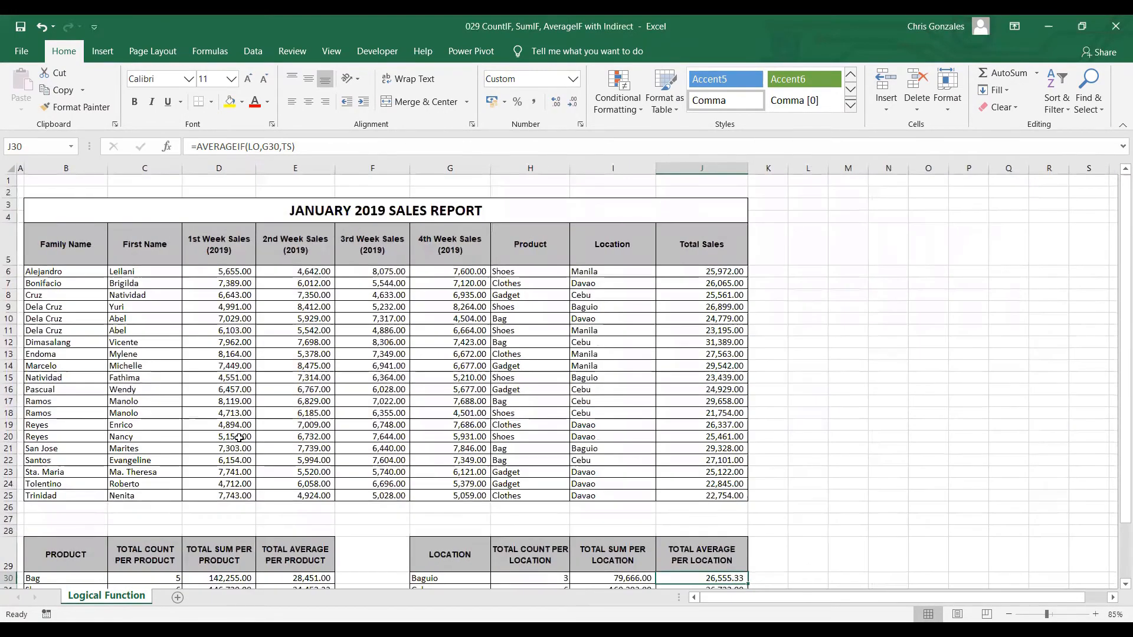
{"action": "left_click", "coordinate": [231, 251]}
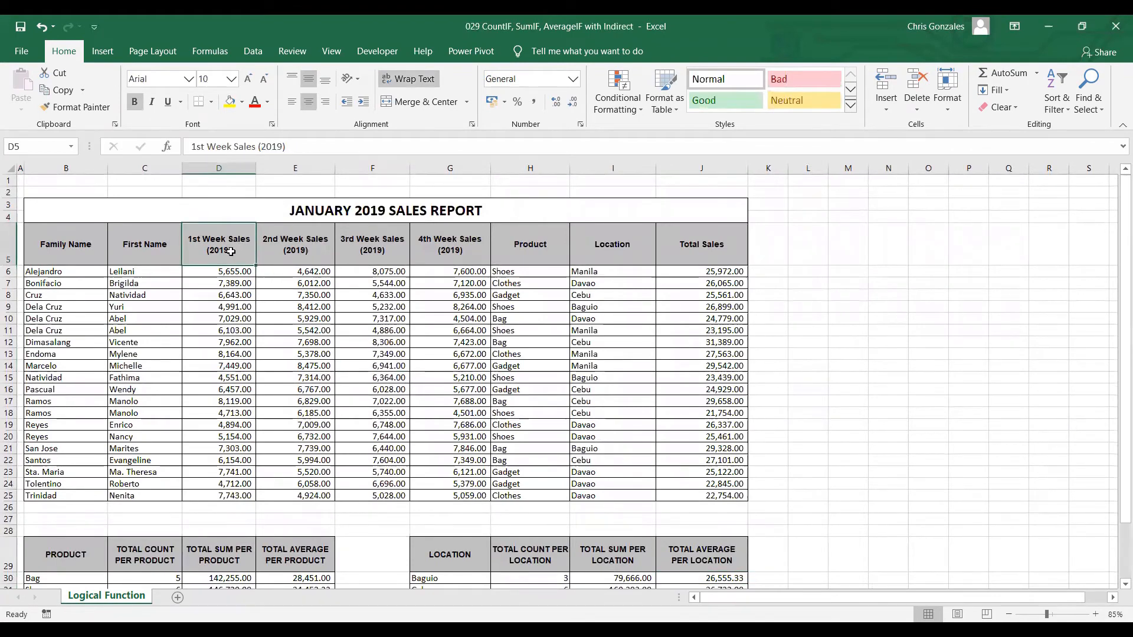
{"action": "type", "text": "WEEK"}
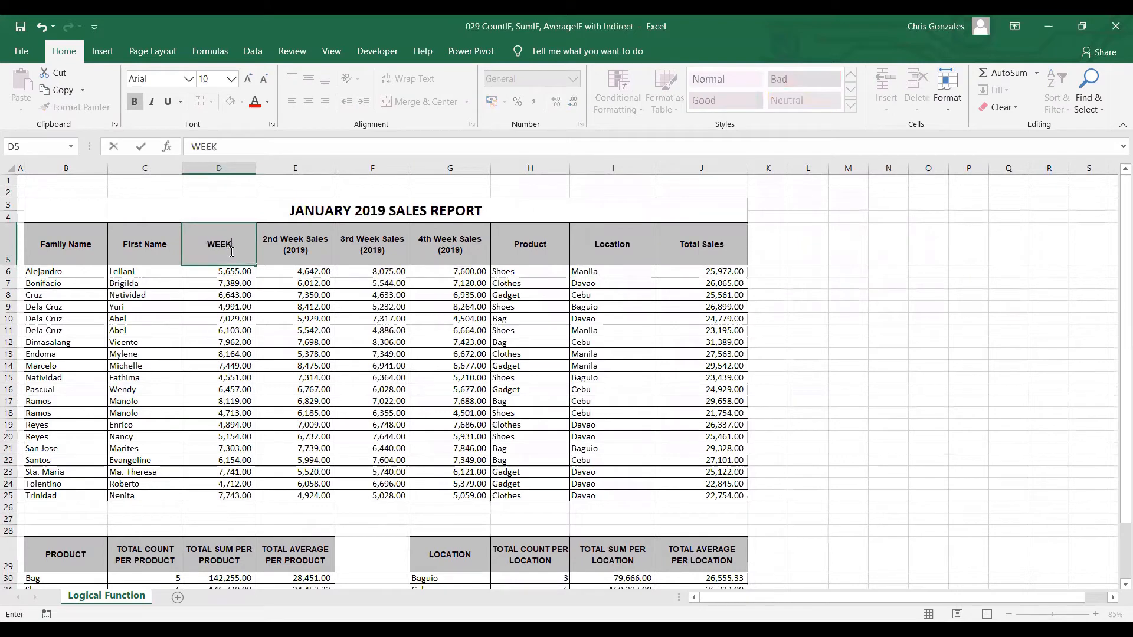
{"action": "type", "text": "1"}
{"action": "key", "text": "Return"}
{"action": "left_click", "coordinate": [231, 251]}
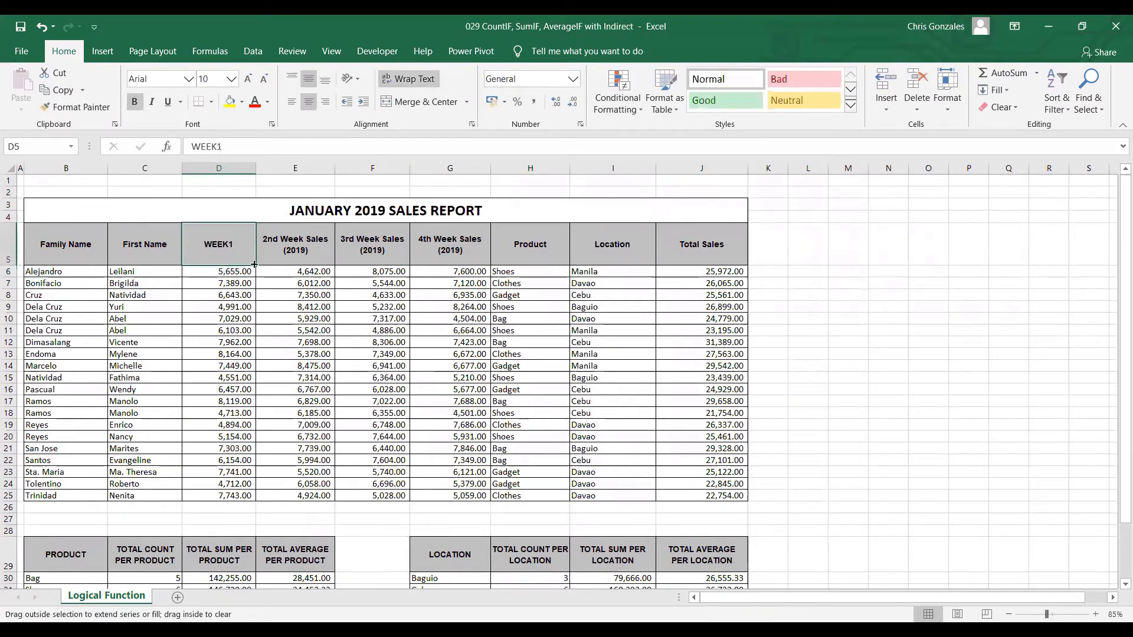
{"action": "left_click_drag", "start_coordinate": [254, 264], "coordinate": [478, 264]}
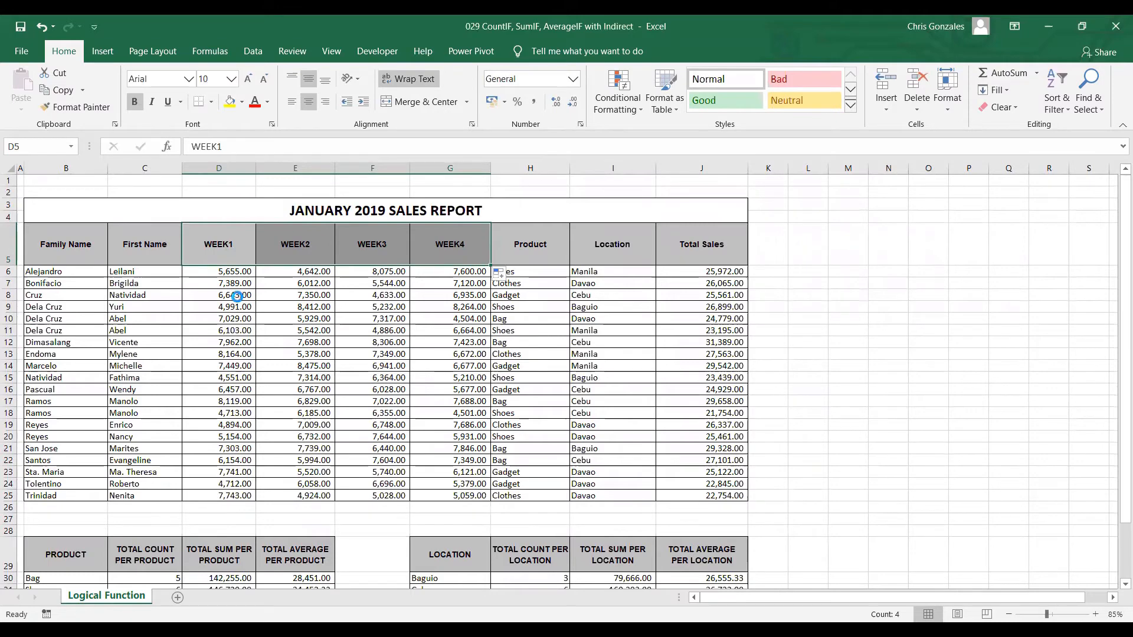
Create named ranges for the four weekly sales columns in D5:G25, using the top row as names
{"action": "scroll", "coordinate": [238, 297], "scroll_direction": "up", "scroll_amount": 1, "text": "ctrl"}
{"action": "left_click_drag", "start_coordinate": [269, 221], "coordinate": [516, 514]}
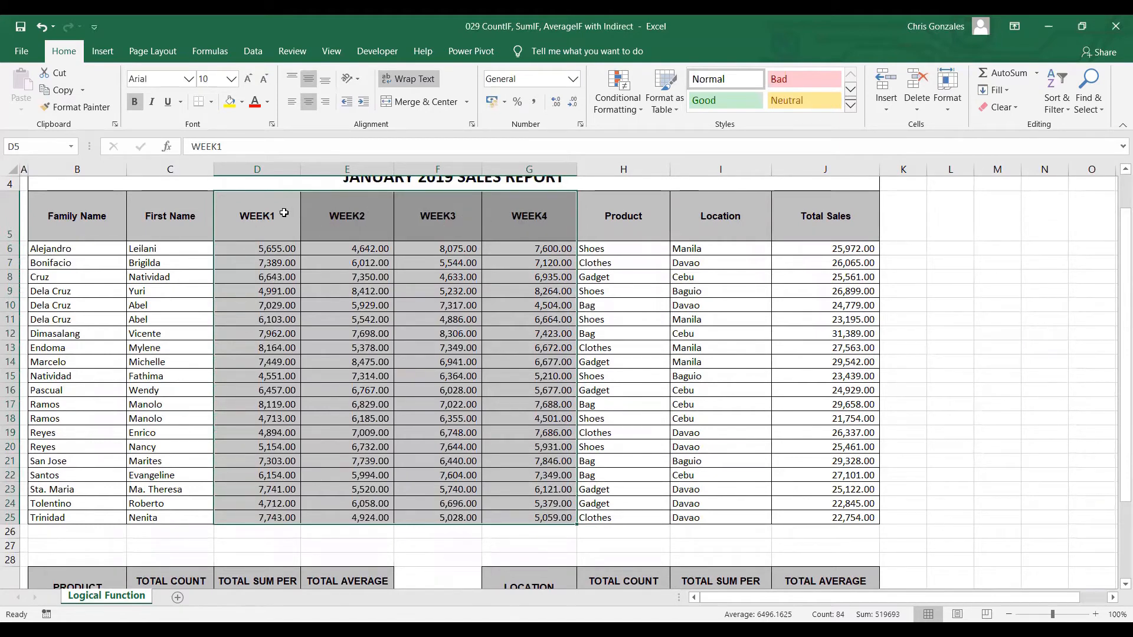
{"action": "left_click_drag", "start_coordinate": [284, 213], "coordinate": [523, 516]}
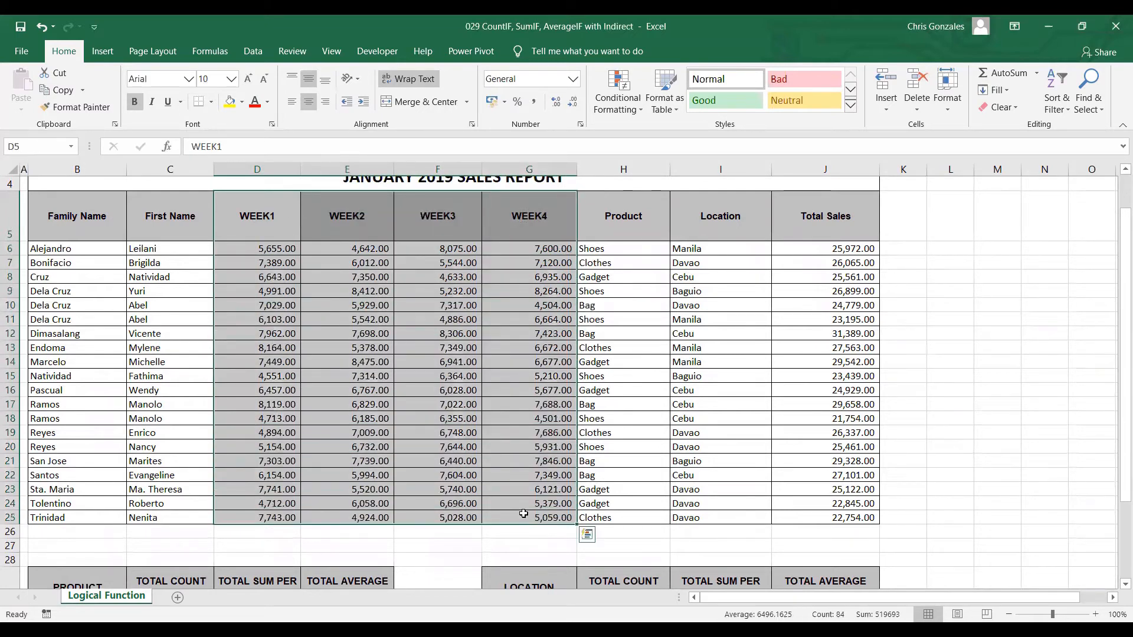
{"action": "left_click", "coordinate": [212, 53]}
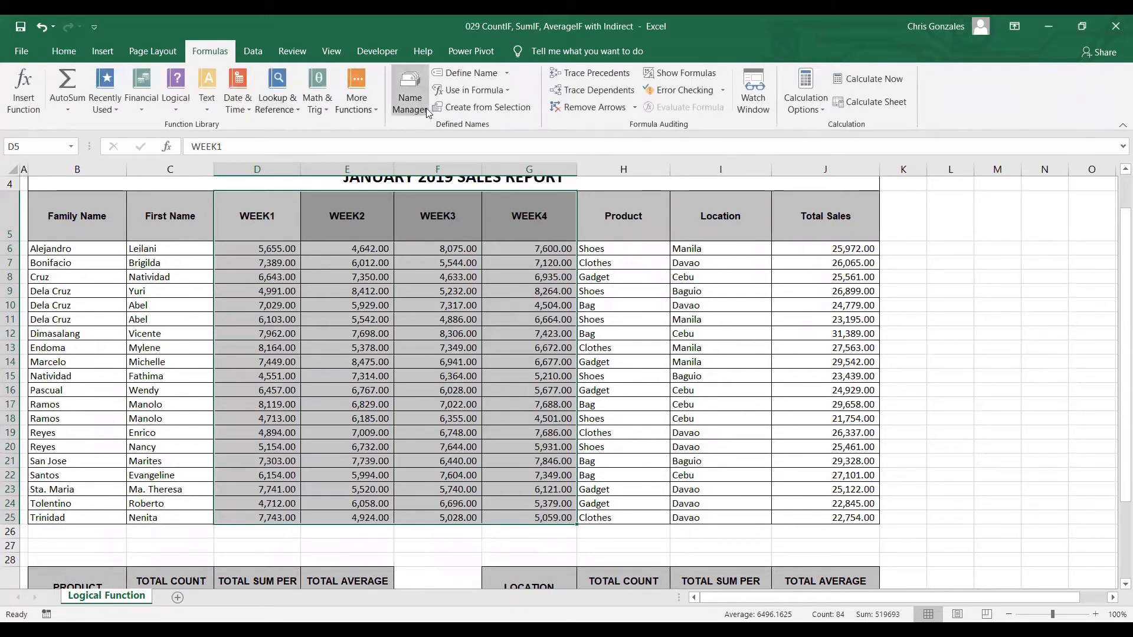
{"action": "left_click", "coordinate": [472, 108]}
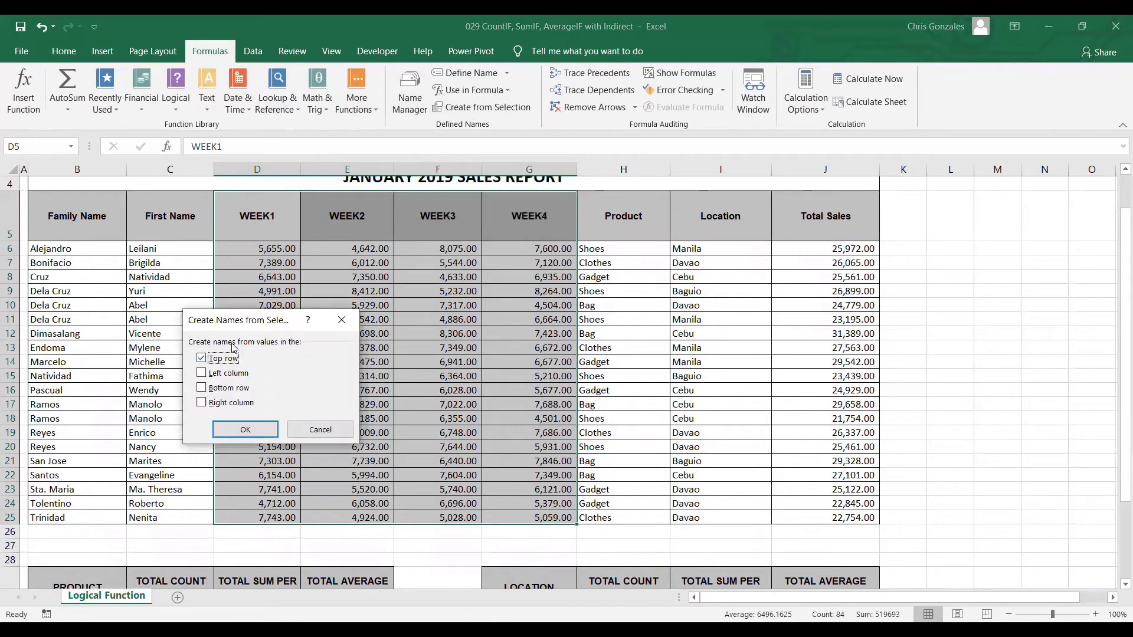
{"action": "left_click", "coordinate": [242, 433]}
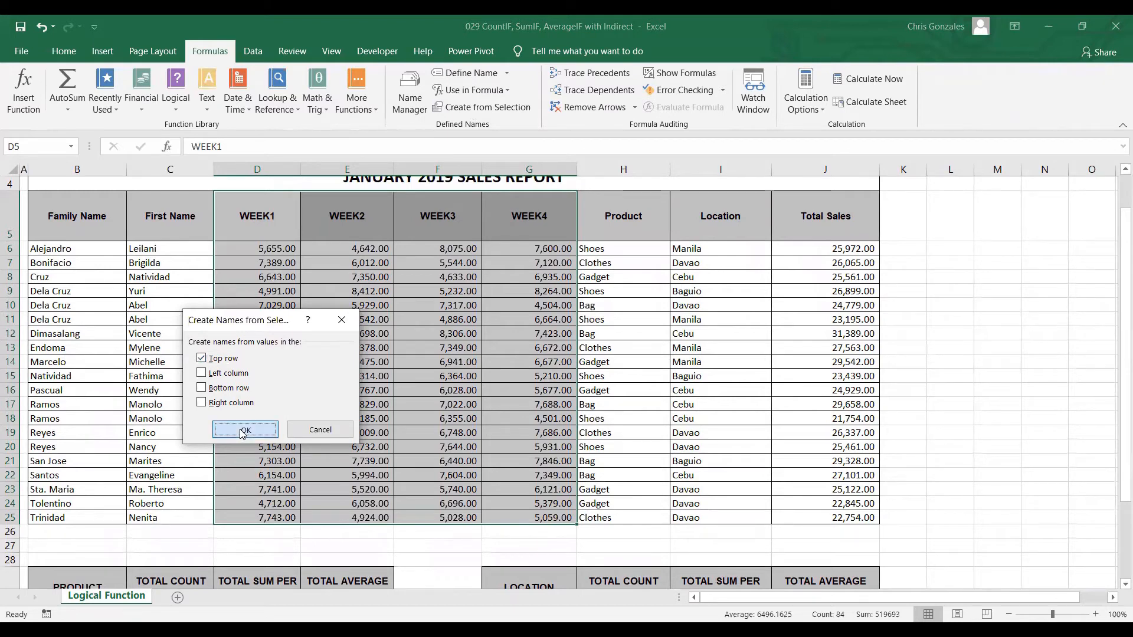
Check which cells the named ranges WEEK1, WEEK2, WEEK3 and WEEK4 cover
{"action": "left_click", "coordinate": [71, 148]}
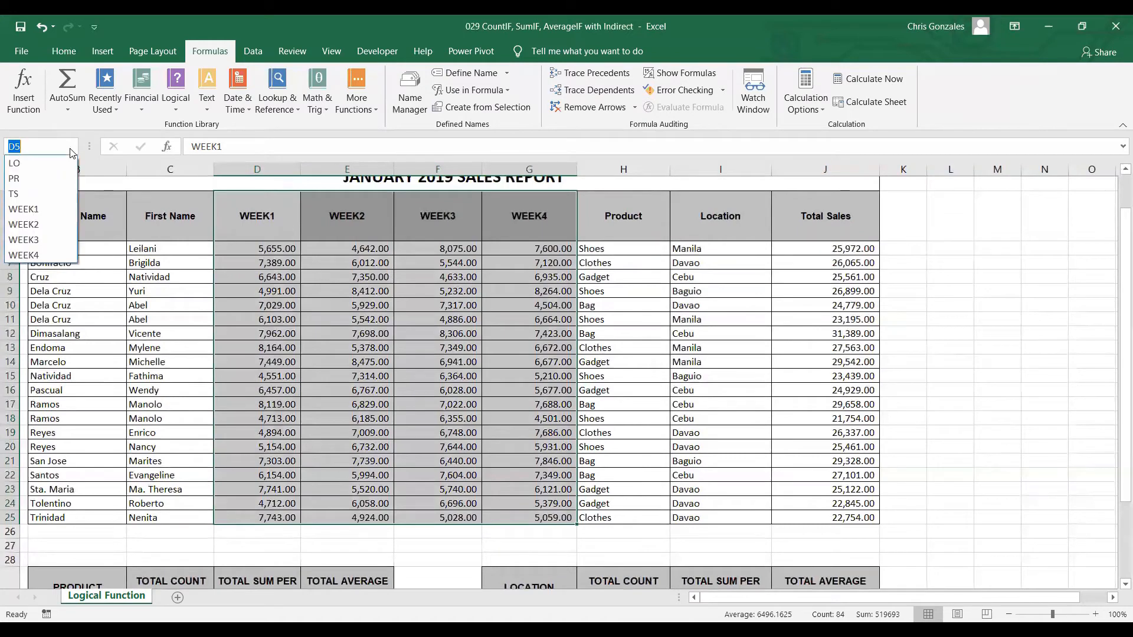
{"action": "left_click", "coordinate": [52, 210]}
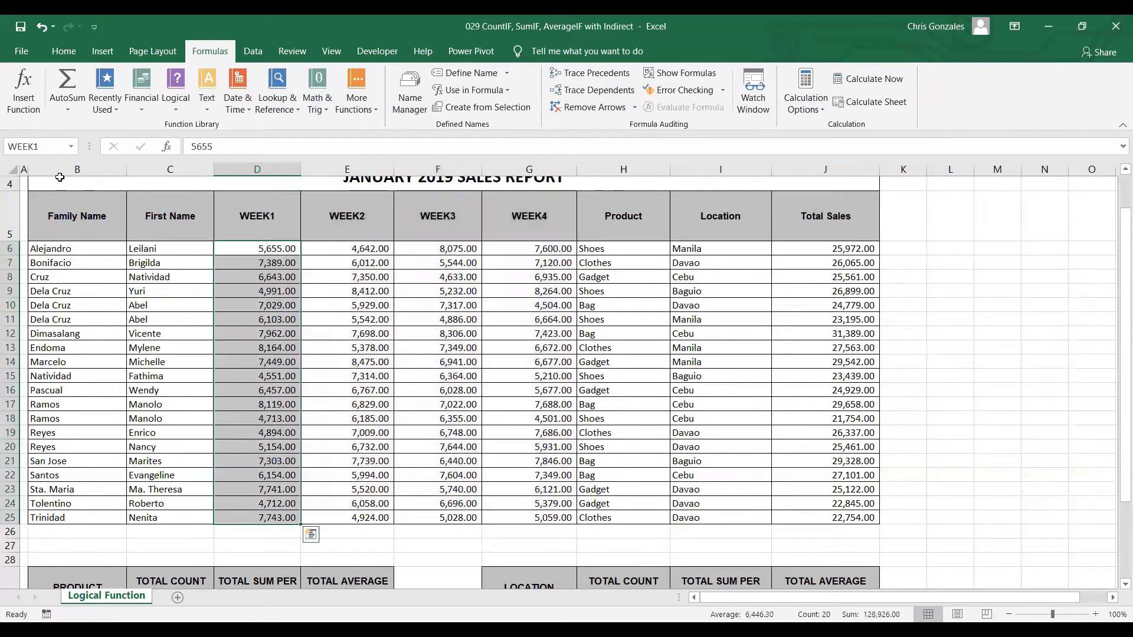
{"action": "left_click", "coordinate": [72, 147]}
{"action": "left_click", "coordinate": [59, 225]}
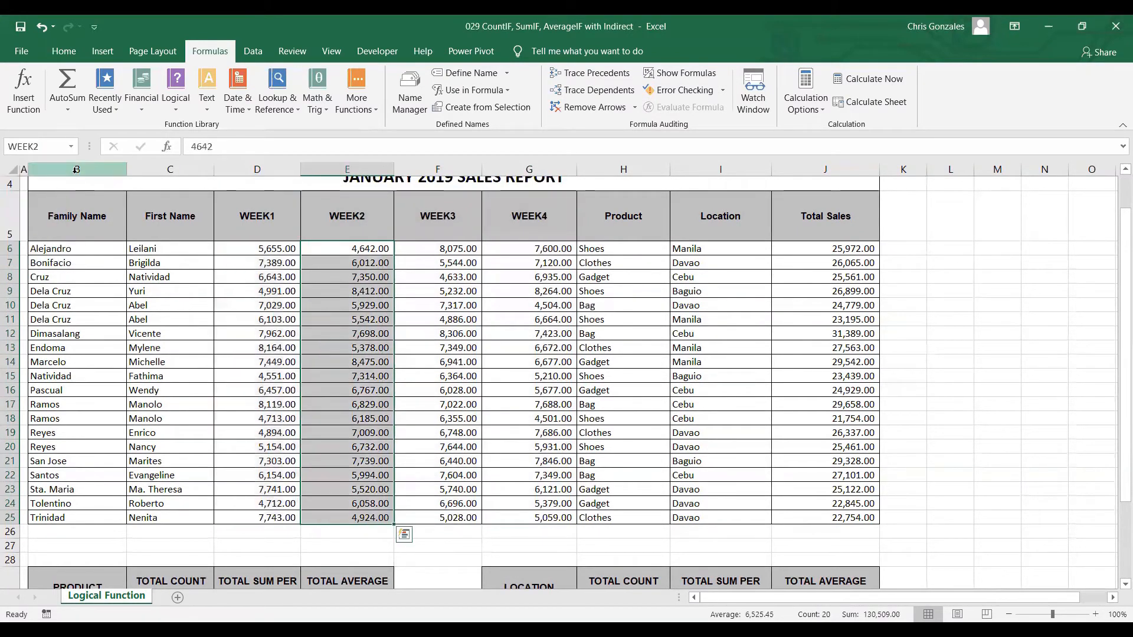
{"action": "left_click", "coordinate": [72, 148]}
{"action": "left_click", "coordinate": [53, 240]}
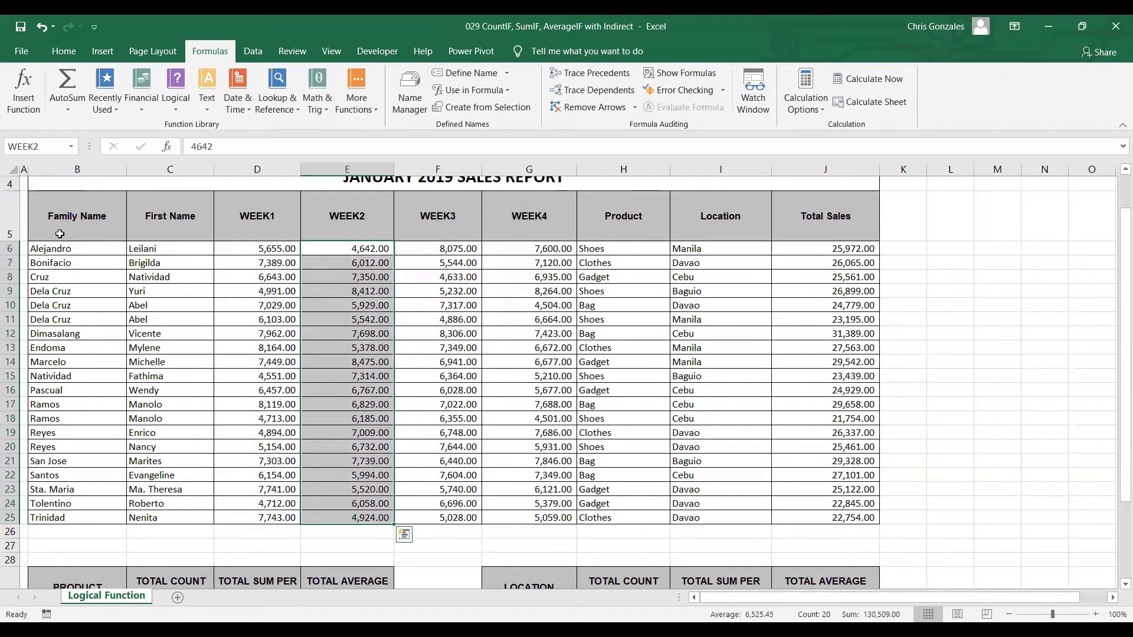
{"action": "left_click", "coordinate": [72, 148]}
{"action": "left_click", "coordinate": [57, 254]}
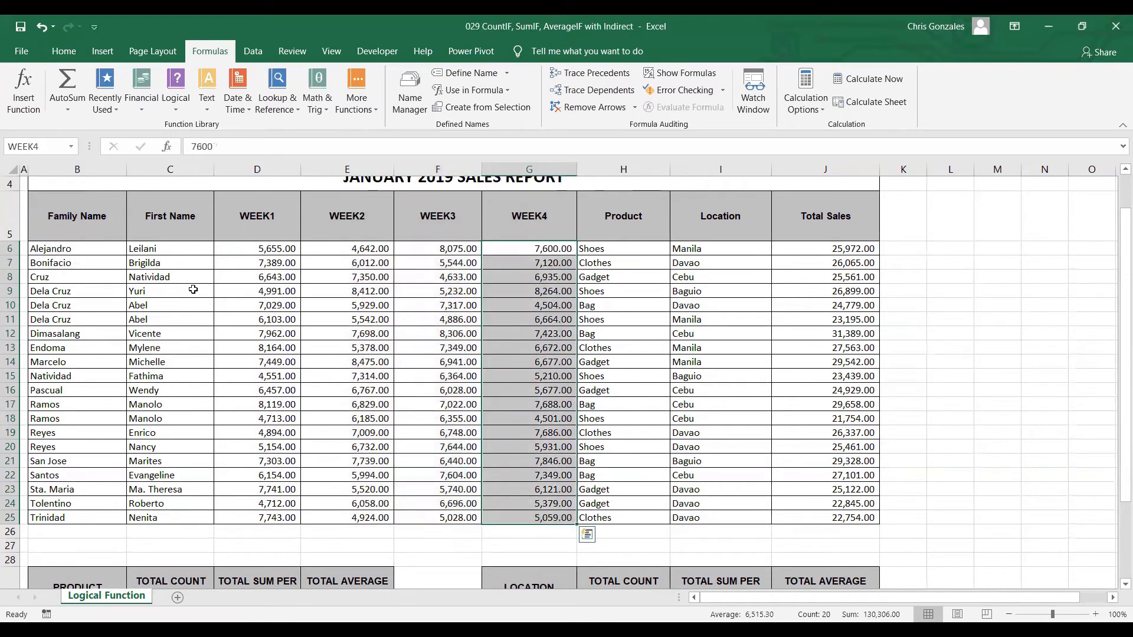
{"action": "left_click", "coordinate": [460, 378]}
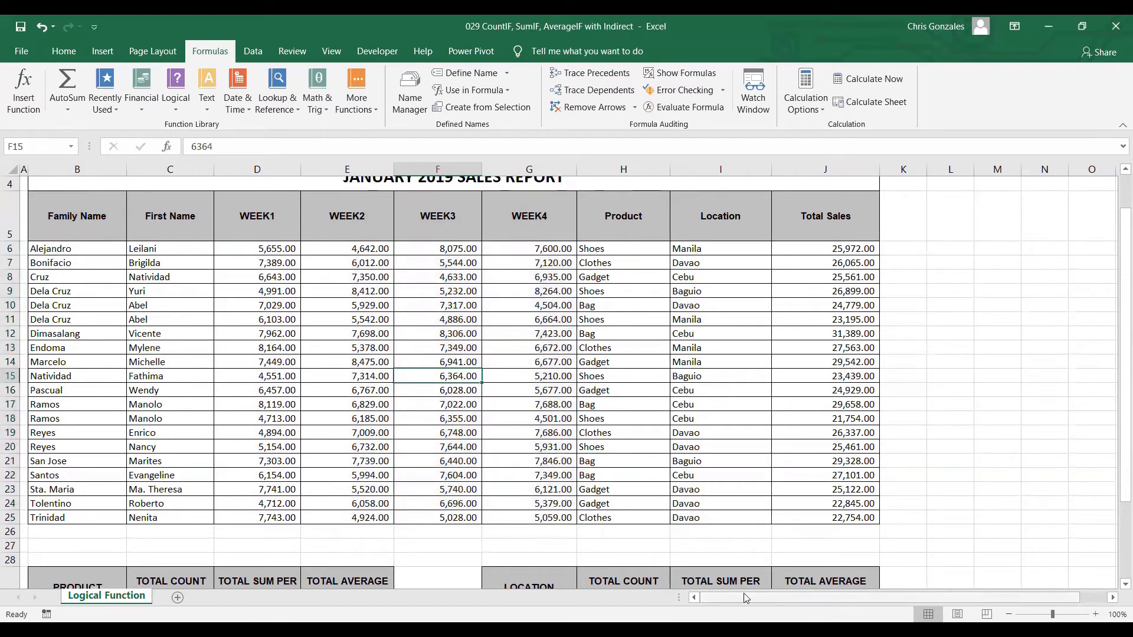
Enter WEEK1 in cell B27 above the product summary table
{"action": "scroll", "coordinate": [540, 470], "scroll_direction": "down", "scroll_amount": 2}
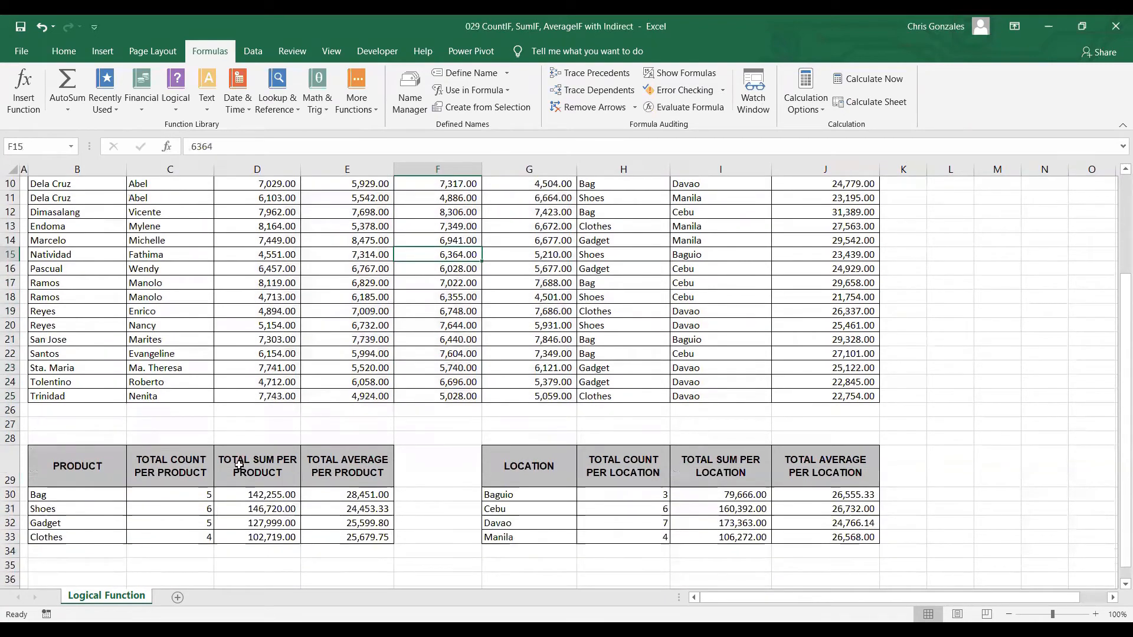
{"action": "scroll", "coordinate": [110, 500], "scroll_direction": "up", "scroll_amount": 5}
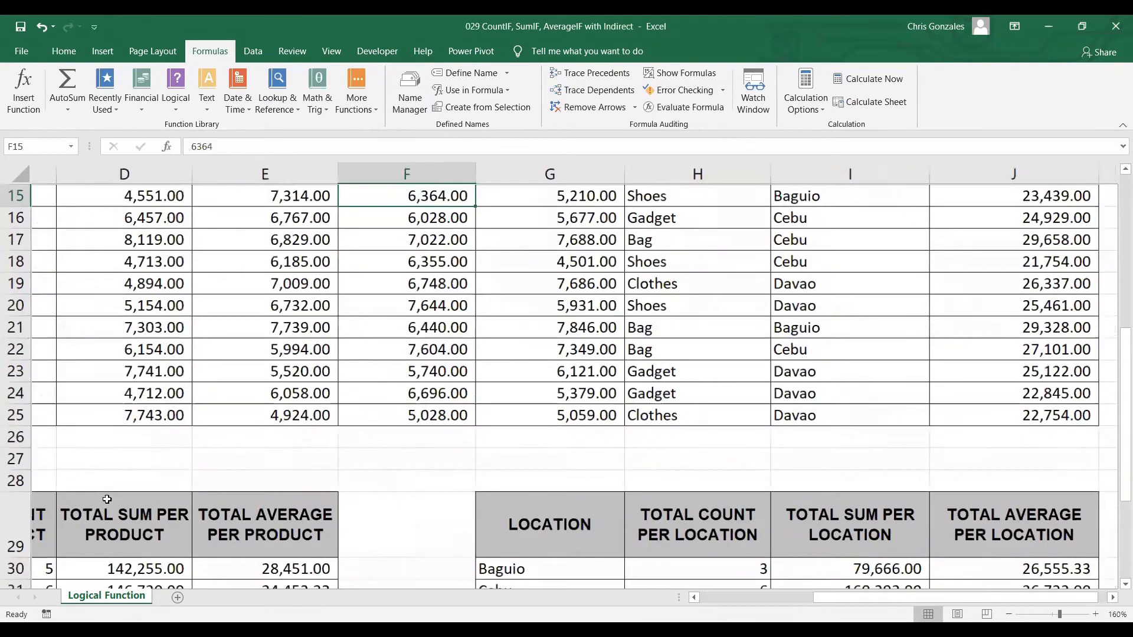
{"action": "left_click_drag", "start_coordinate": [885, 597], "coordinate": [695, 597]}
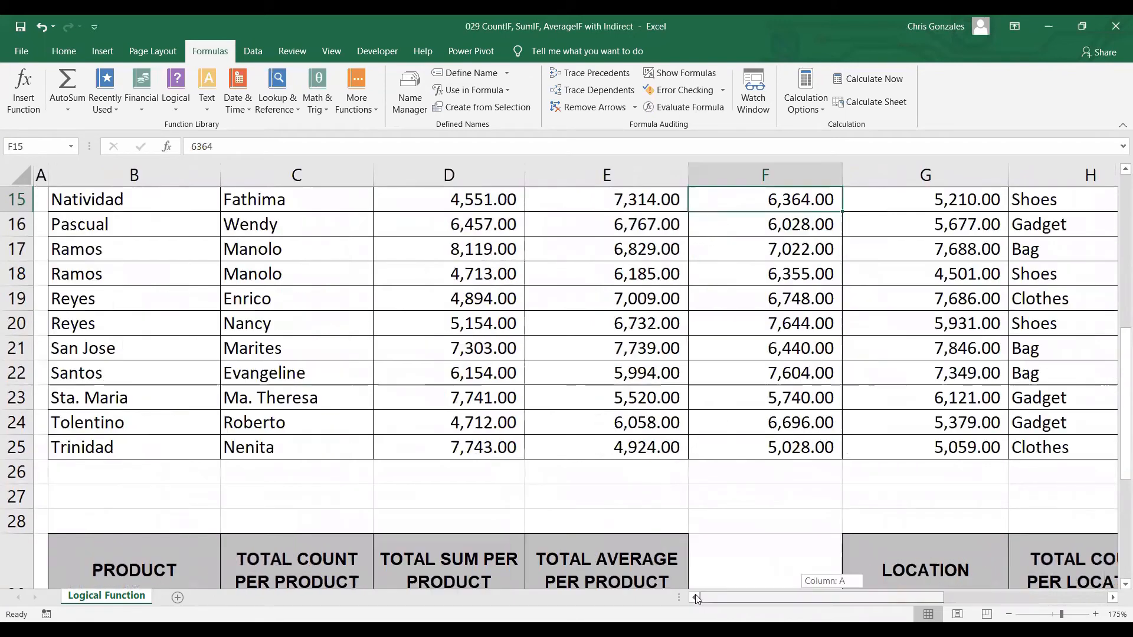
{"action": "scroll", "coordinate": [228, 472], "scroll_direction": "down", "scroll_amount": 1}
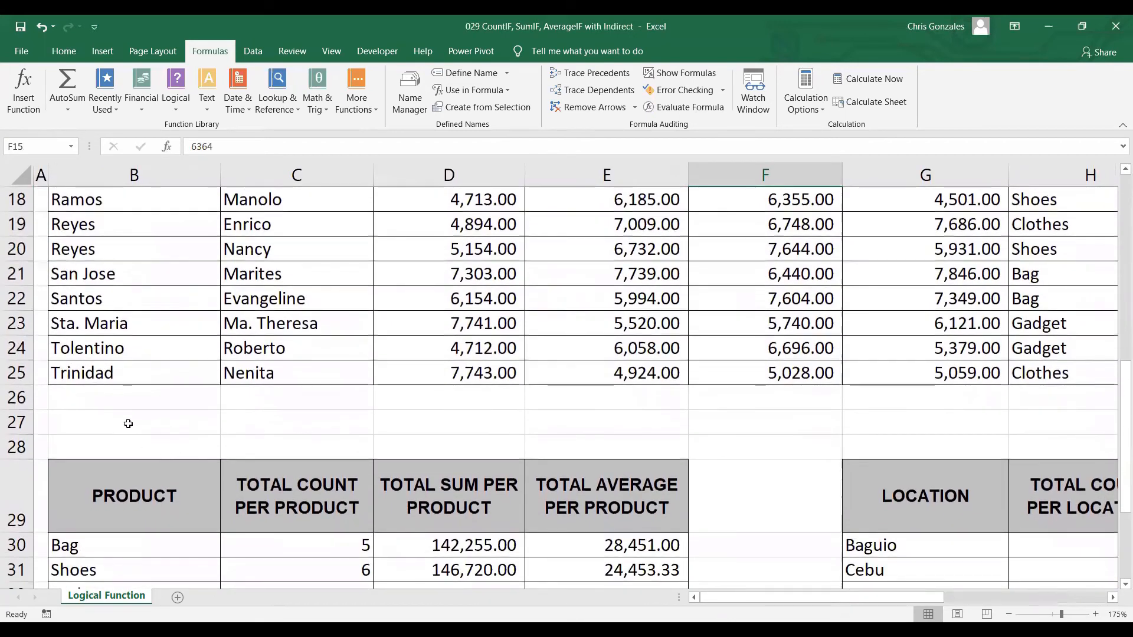
{"action": "left_click", "coordinate": [128, 424]}
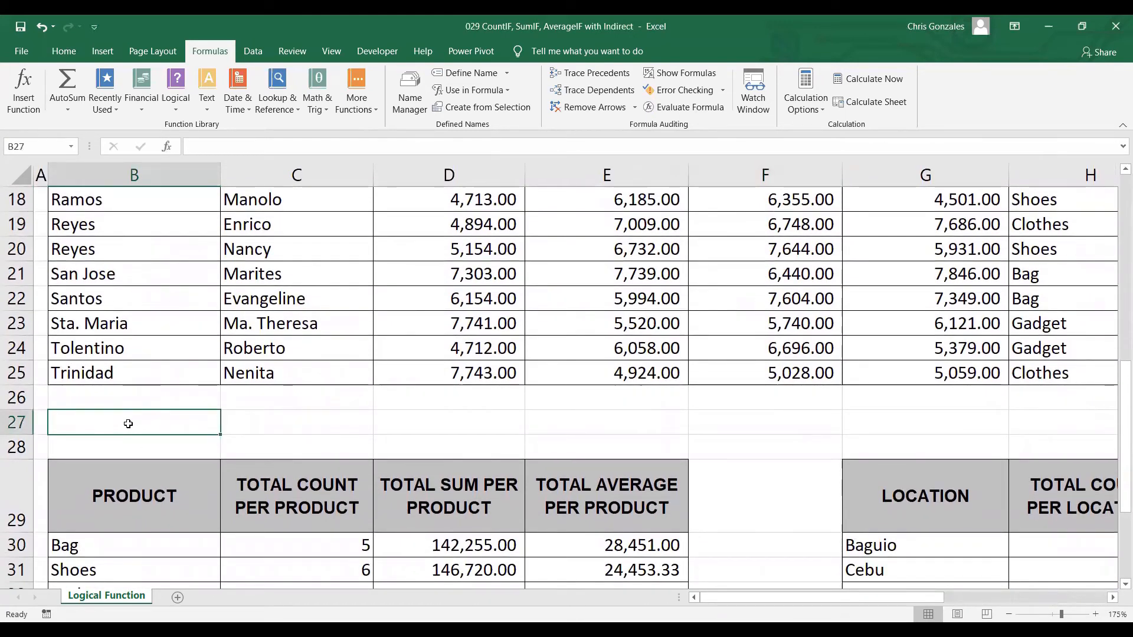
{"action": "type", "text": "WEEK1"}
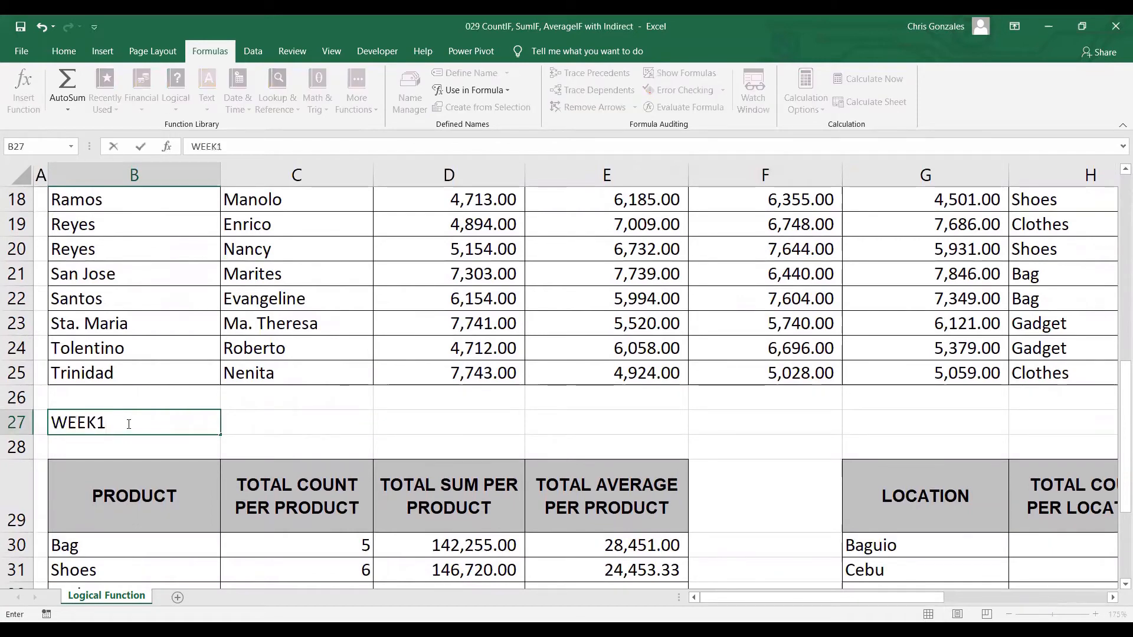
{"action": "key", "text": "Return"}
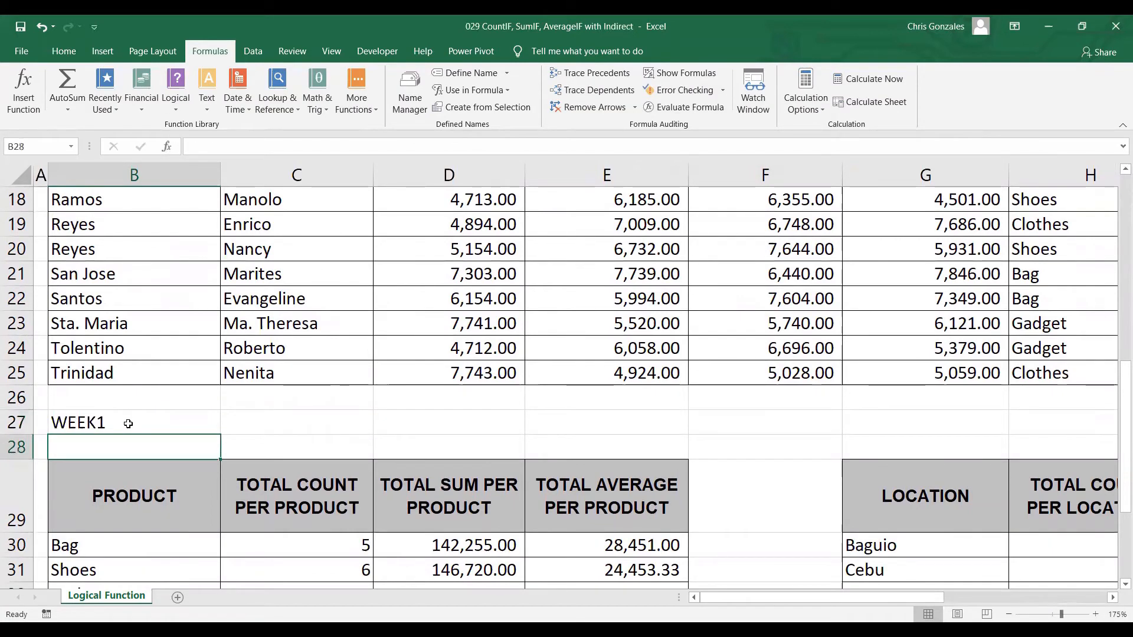
Give cell B27 the range name REF
{"action": "left_click", "coordinate": [128, 424]}
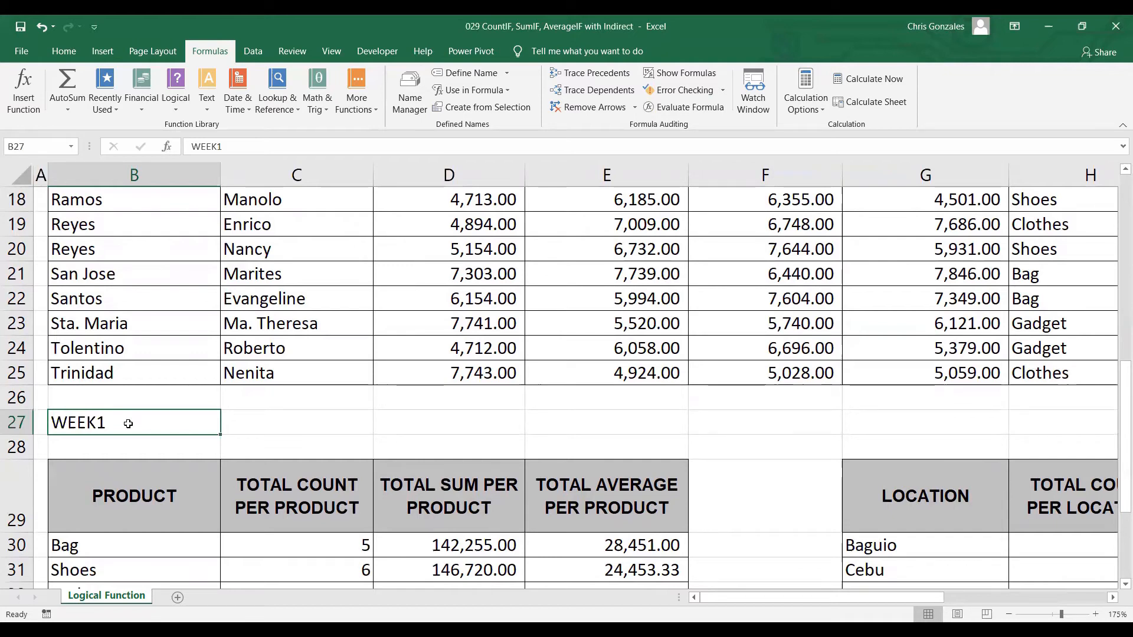
{"action": "left_click", "coordinate": [50, 140]}
{"action": "type", "text": "REF"}
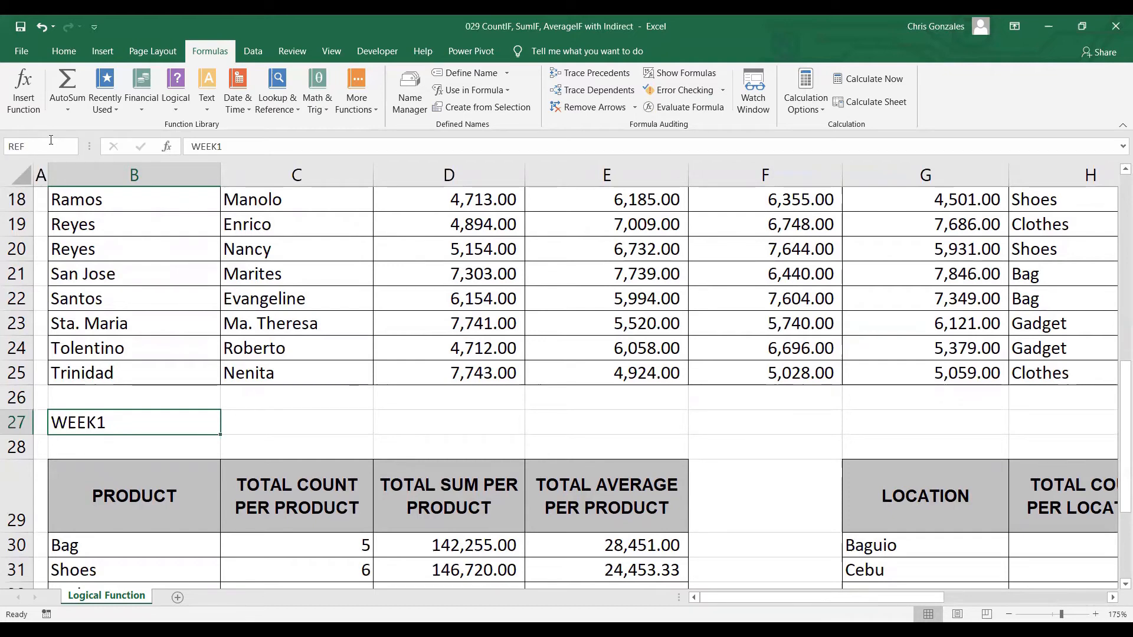
{"action": "key", "text": "Return"}
Replace the TS sum range in cell D30's formula with INDIRECT(REF), making it =SUMIF(PR,B30,INDIRECT(REF))
{"action": "scroll", "coordinate": [472, 408], "scroll_direction": "down", "scroll_amount": 2}
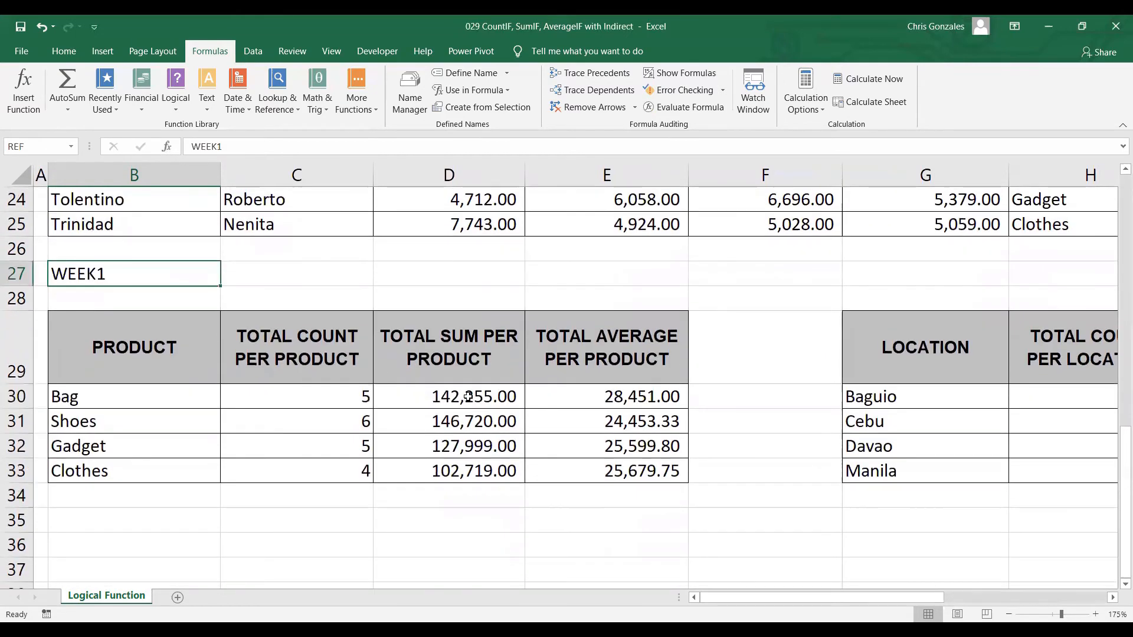
{"action": "left_click", "coordinate": [469, 396]}
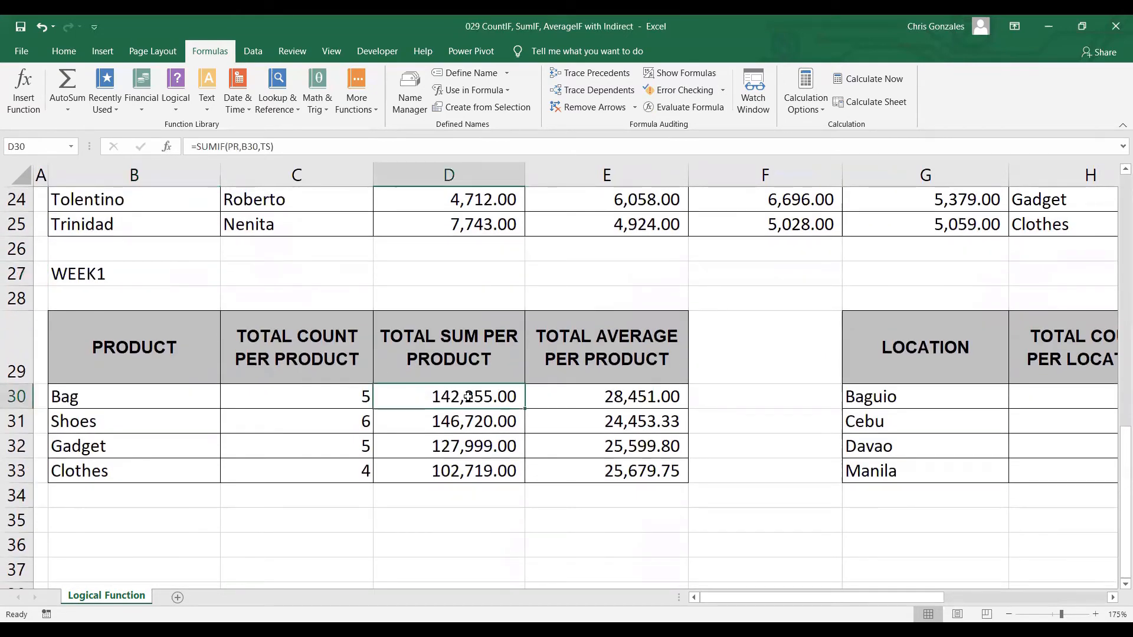
{"action": "double_click", "coordinate": [456, 396]}
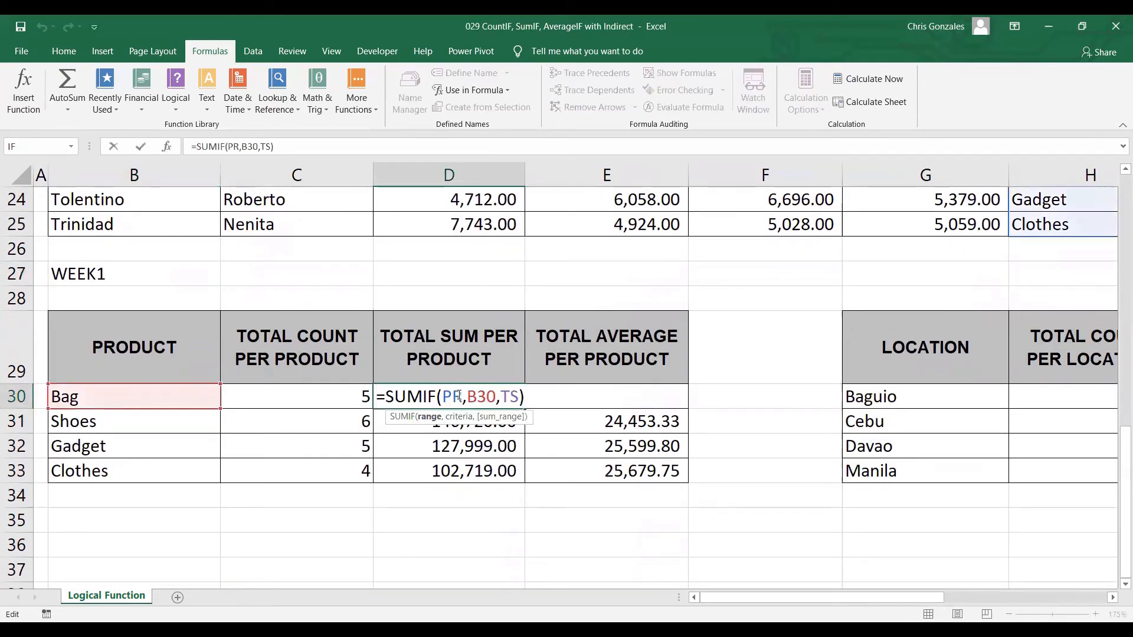
{"action": "double_click", "coordinate": [503, 397]}
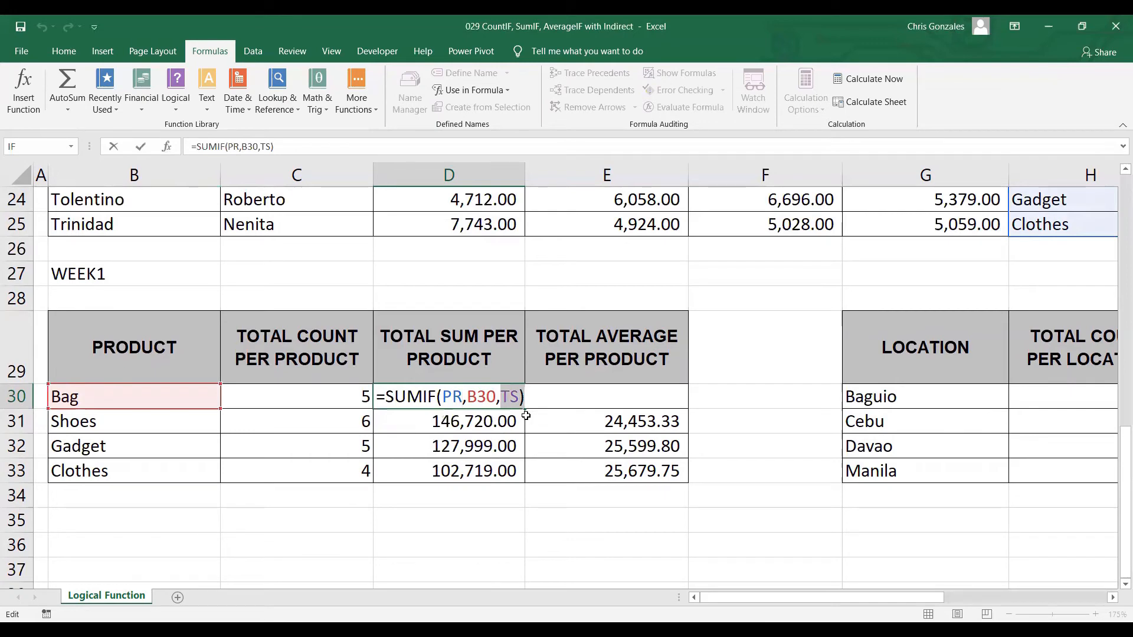
{"action": "key", "text": "BackSpace"}
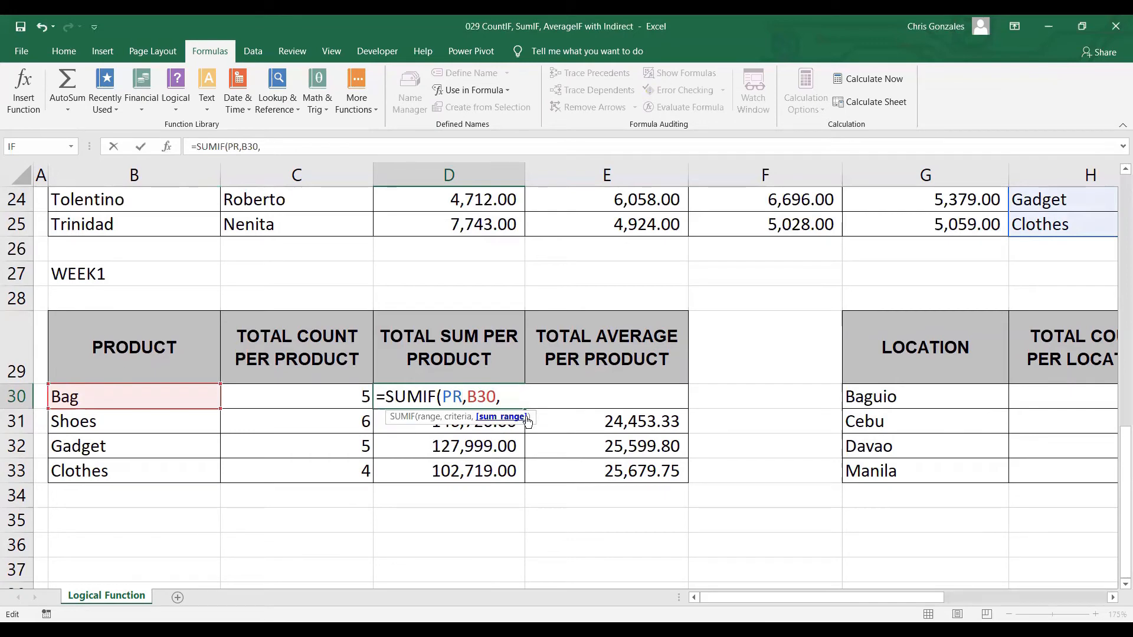
{"action": "type", "text": "INDIRECT("}
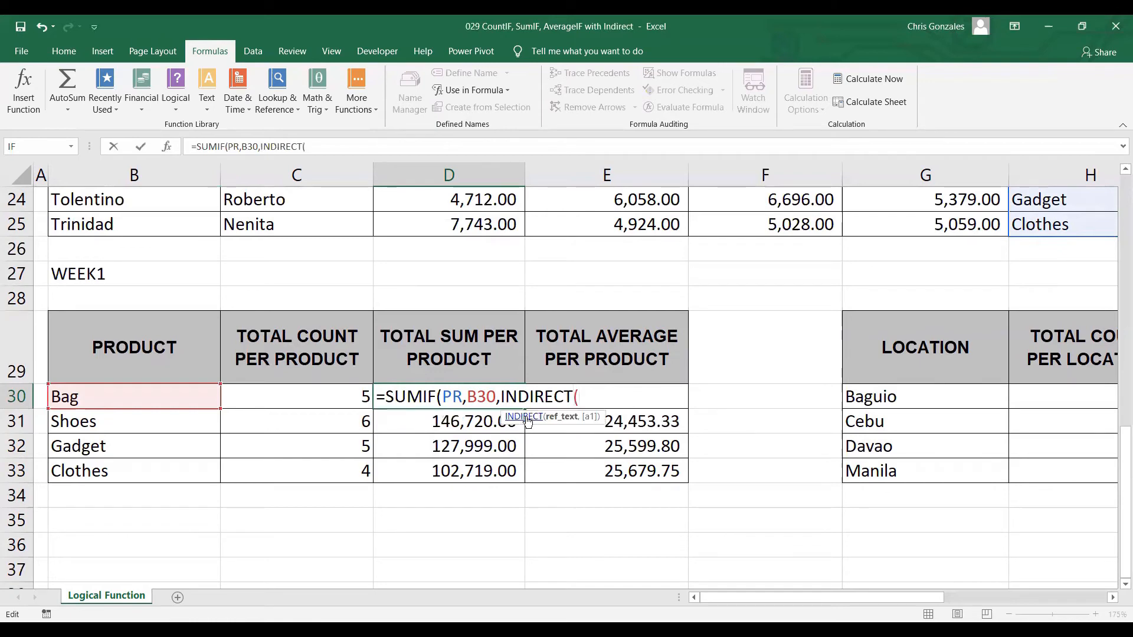
{"action": "type", "text": "REF))"}
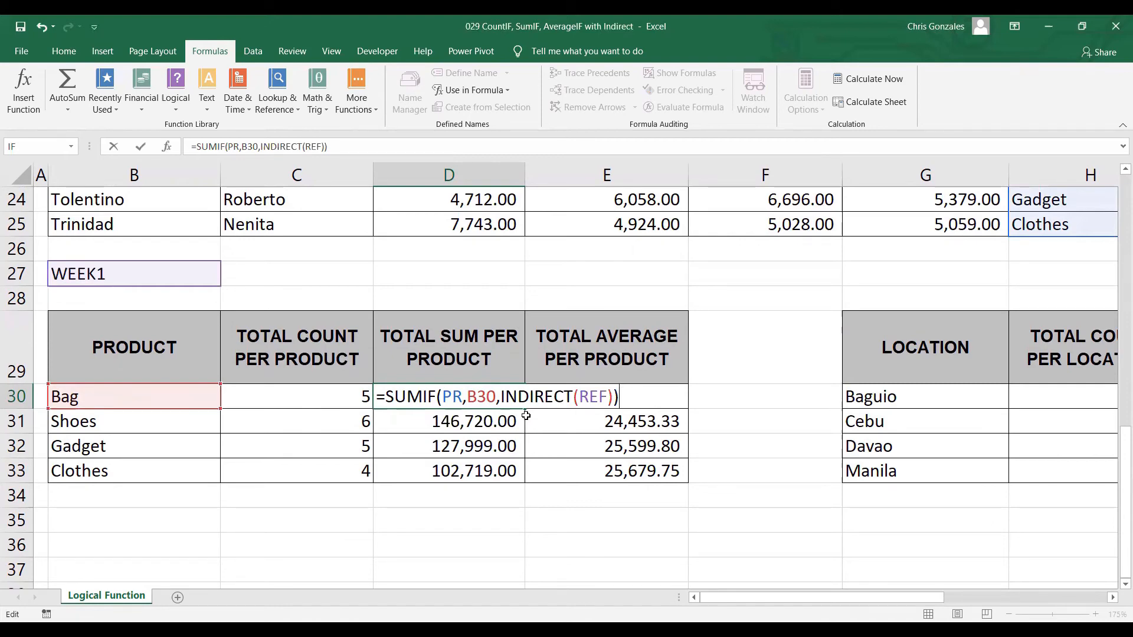
{"action": "key", "text": "Return"}
{"action": "left_click", "coordinate": [517, 403]}
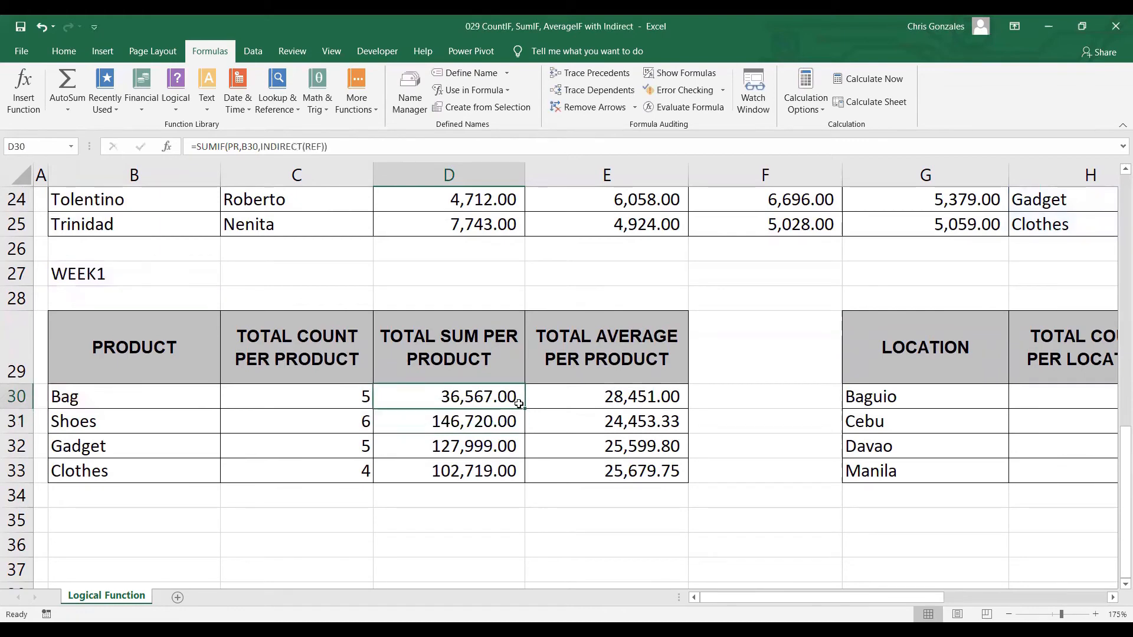
Copy the SUMIF formula in D30 down through D33 and change the range name in cell B27 to WEEK2
{"action": "left_click_drag", "start_coordinate": [518, 404], "coordinate": [517, 469]}
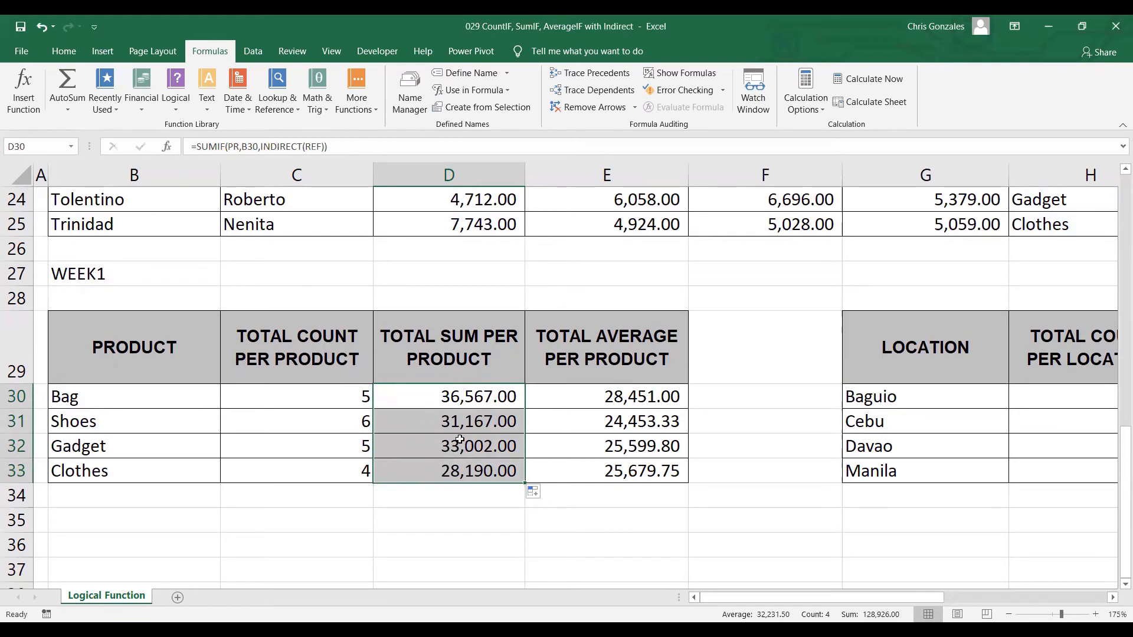
{"action": "left_click", "coordinate": [139, 276]}
{"action": "double_click", "coordinate": [140, 273]}
{"action": "key", "text": "BackSpace"}
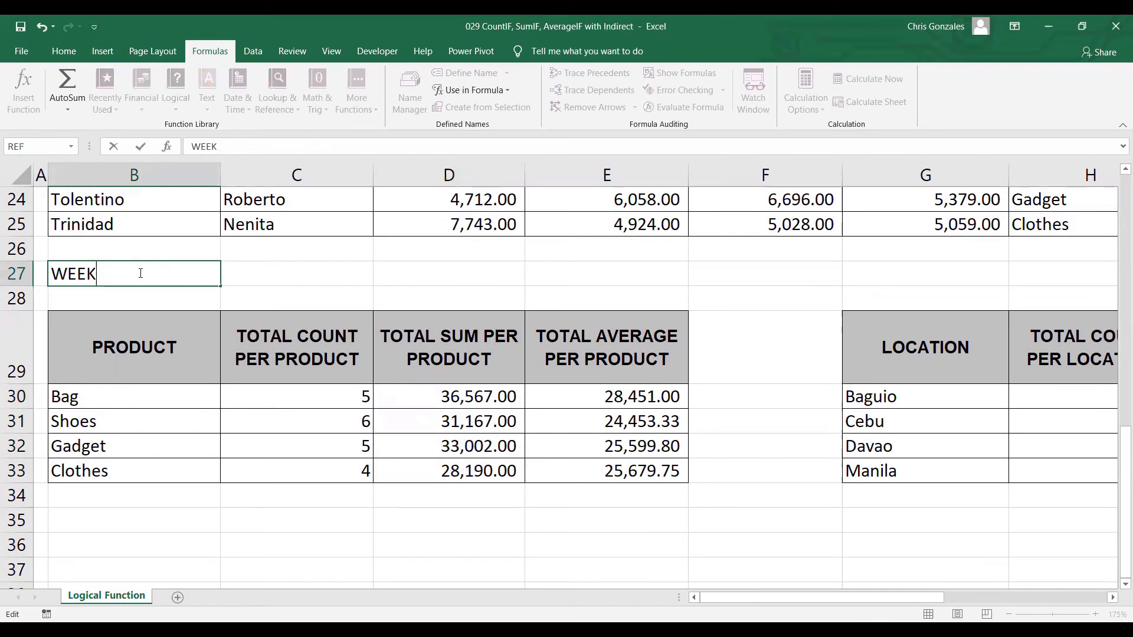
{"action": "type", "text": "2"}
{"action": "key", "text": "Return"}
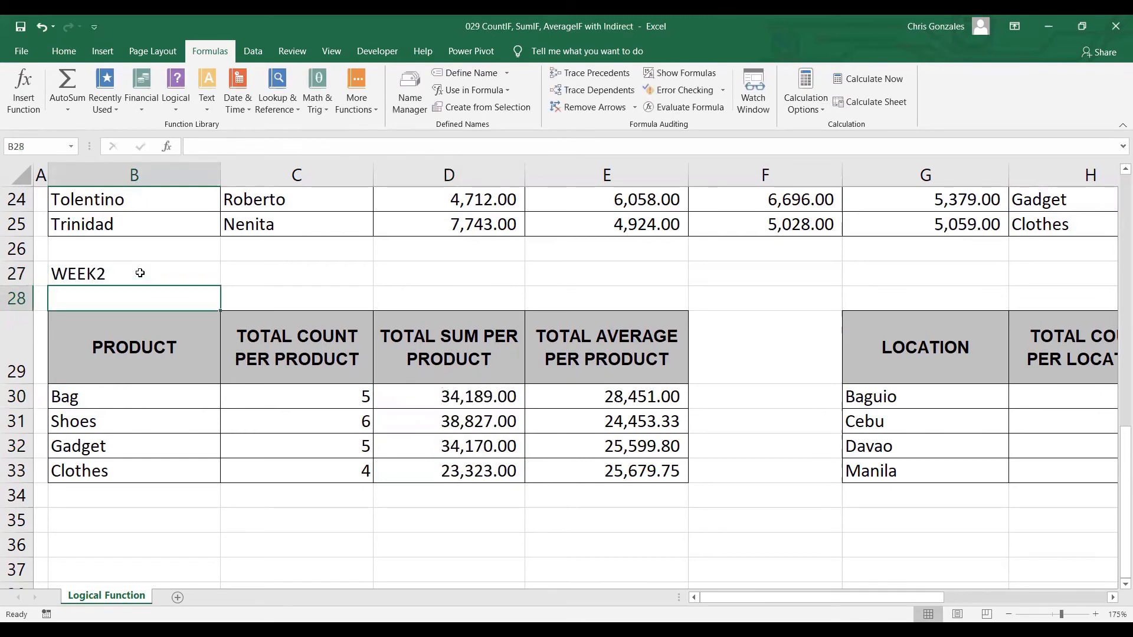
Change the range name in cell B27 to WEEK3
{"action": "left_click", "coordinate": [140, 273]}
{"action": "double_click", "coordinate": [140, 273]}
{"action": "key", "text": "BackSpace"}
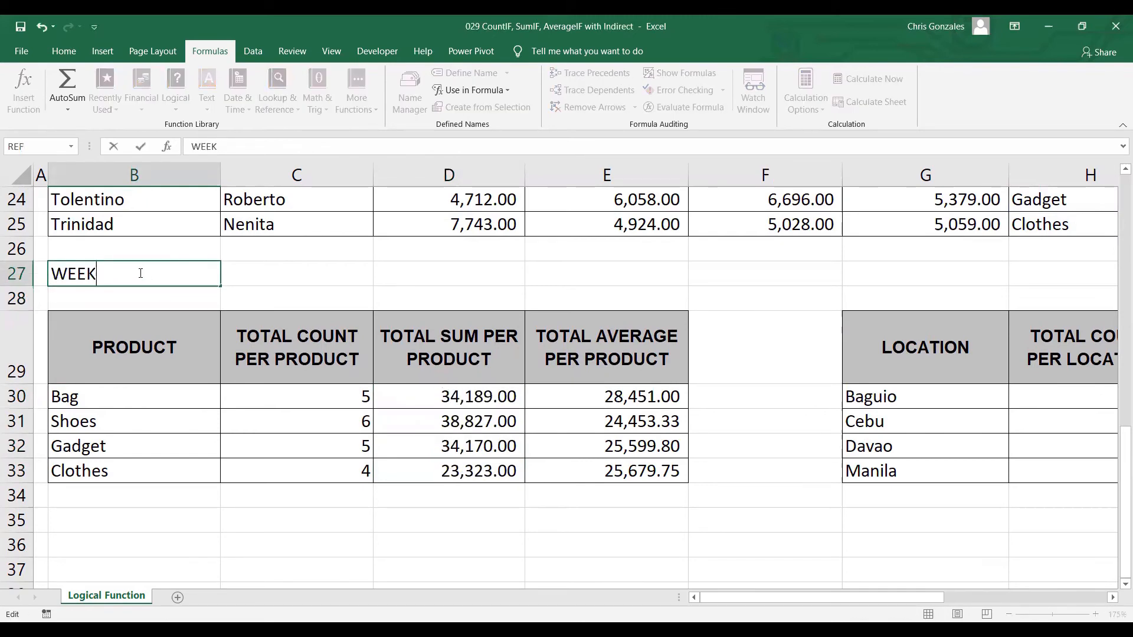
{"action": "type", "text": "3"}
{"action": "key", "text": "Return"}
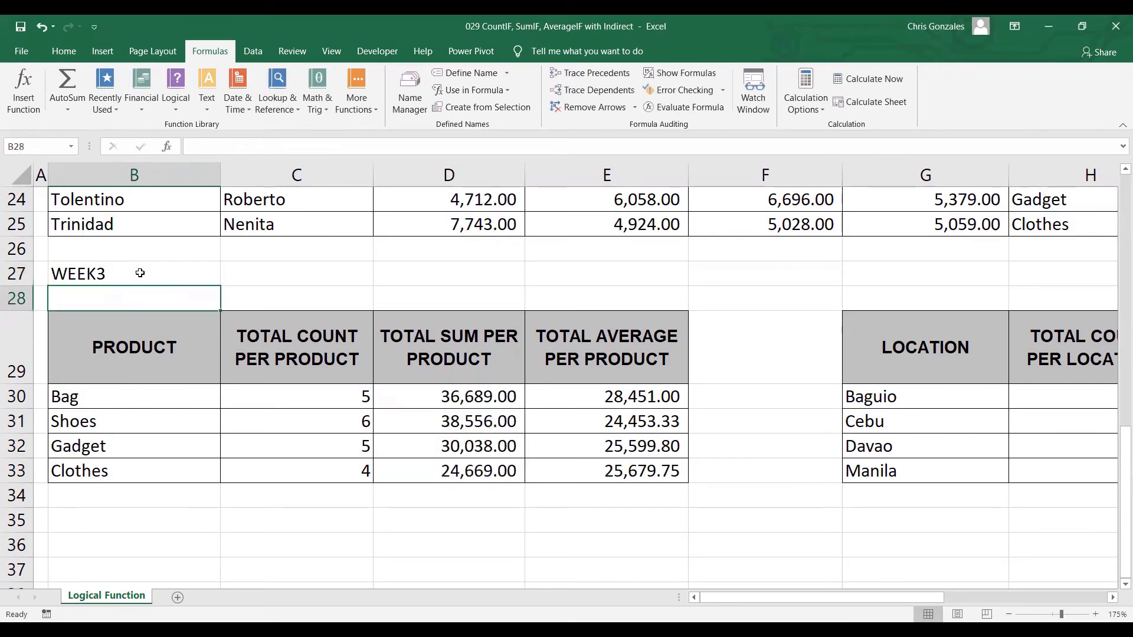
Change the range name in cell B27 to WEEK4
{"action": "double_click", "coordinate": [140, 273]}
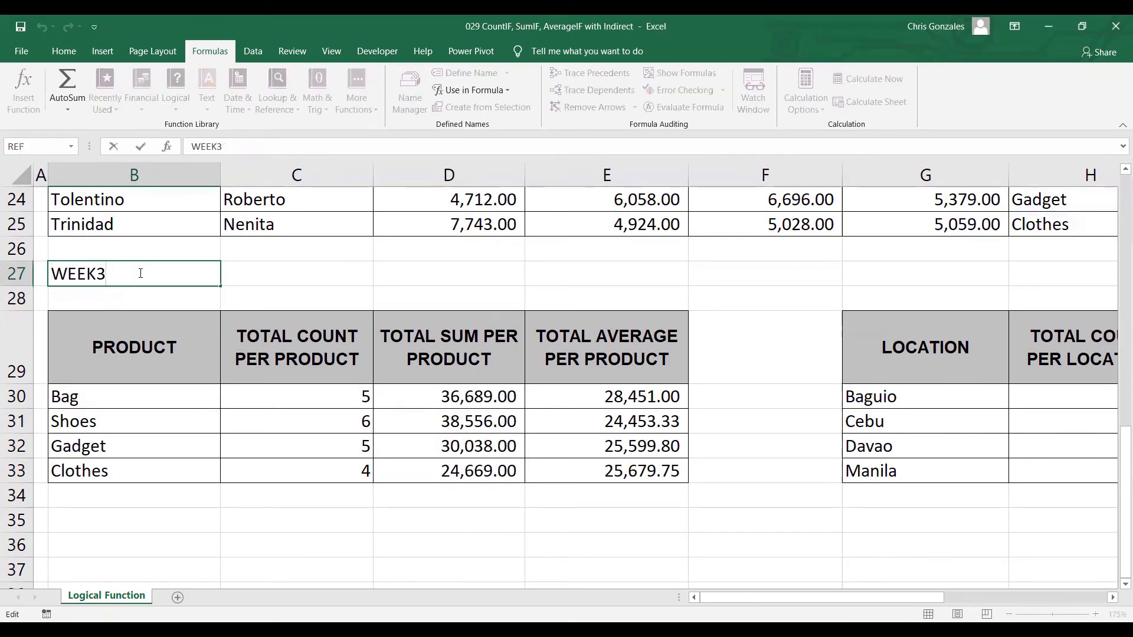
{"action": "key", "text": "BackSpace"}
{"action": "type", "text": "4"}
{"action": "key", "text": "Return"}
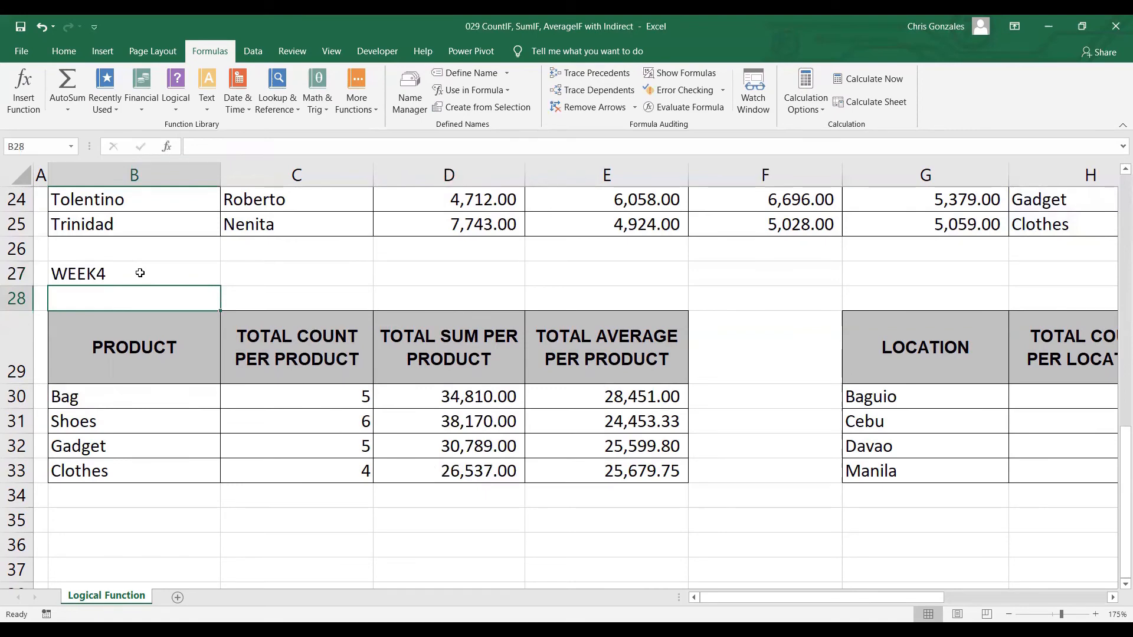
Replace the range name in cell B27 with TS so the product sums use total sales
{"action": "left_click", "coordinate": [140, 273]}
{"action": "type", "text": "TS"}
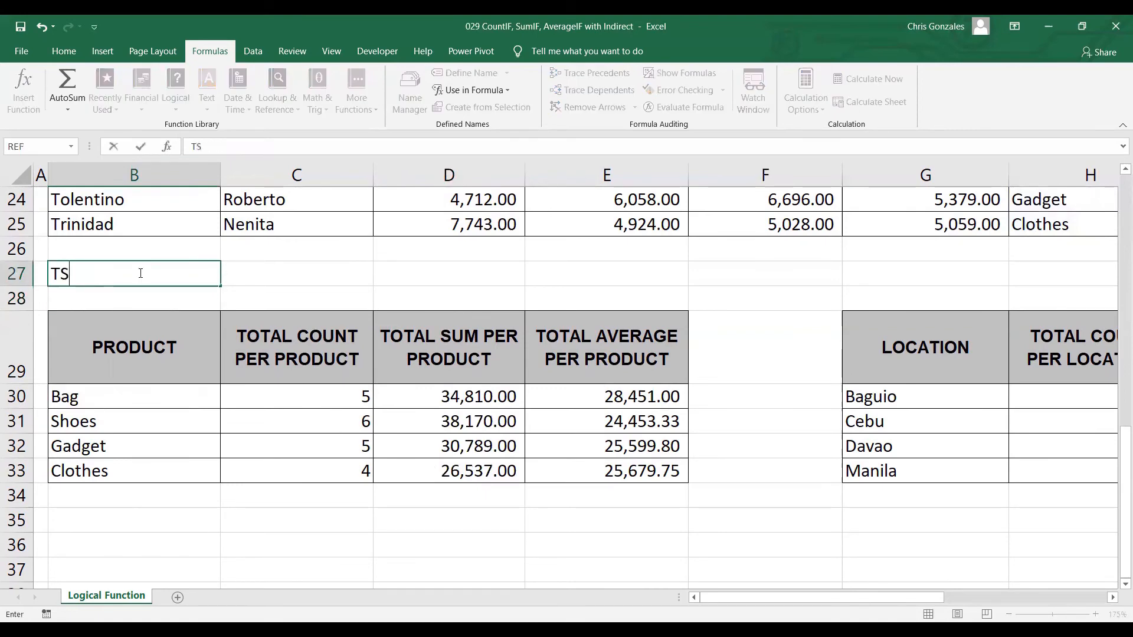
{"action": "key", "text": "Return"}
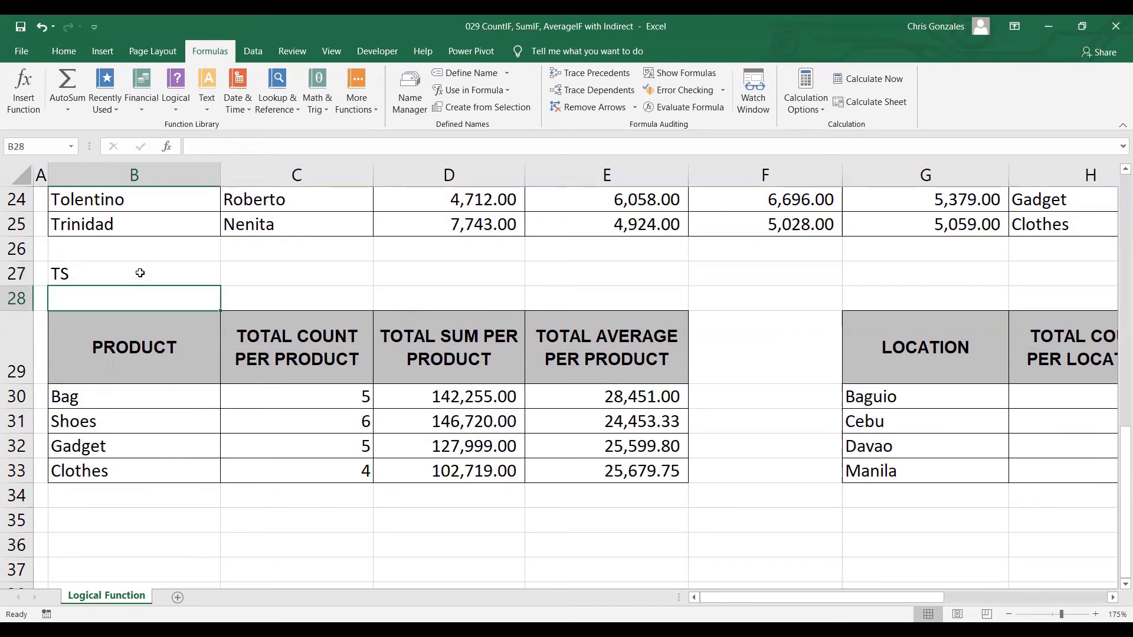
Review the SUMIF formula with INDIRECT in cell D30 without changing it
{"action": "left_click", "coordinate": [450, 399]}
{"action": "double_click", "coordinate": [502, 397]}
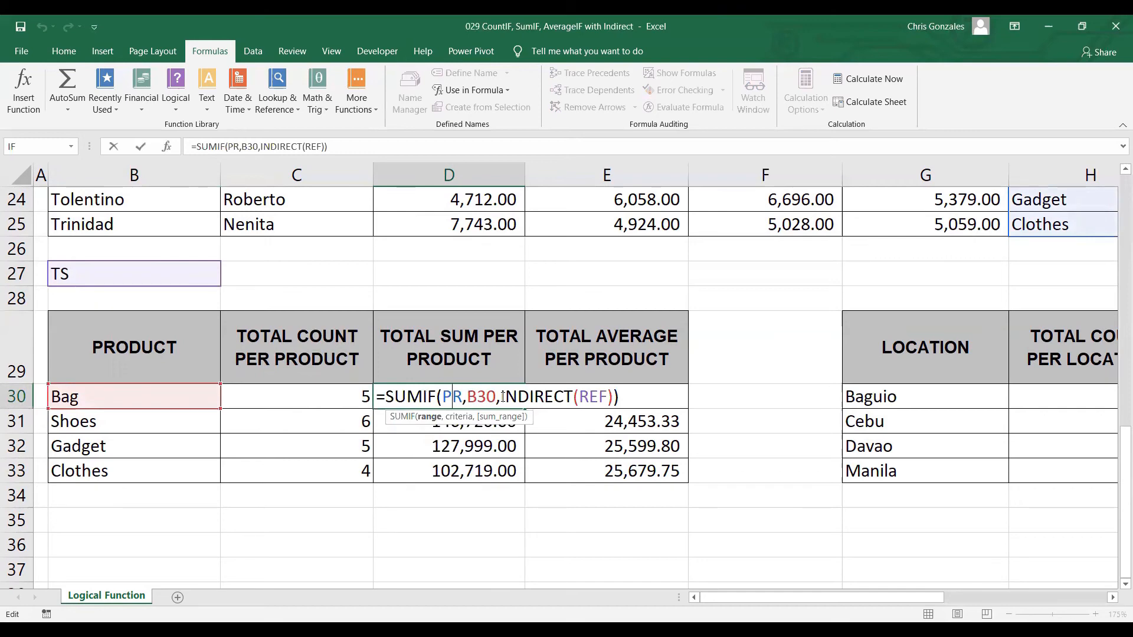
{"action": "left_click", "coordinate": [628, 401]}
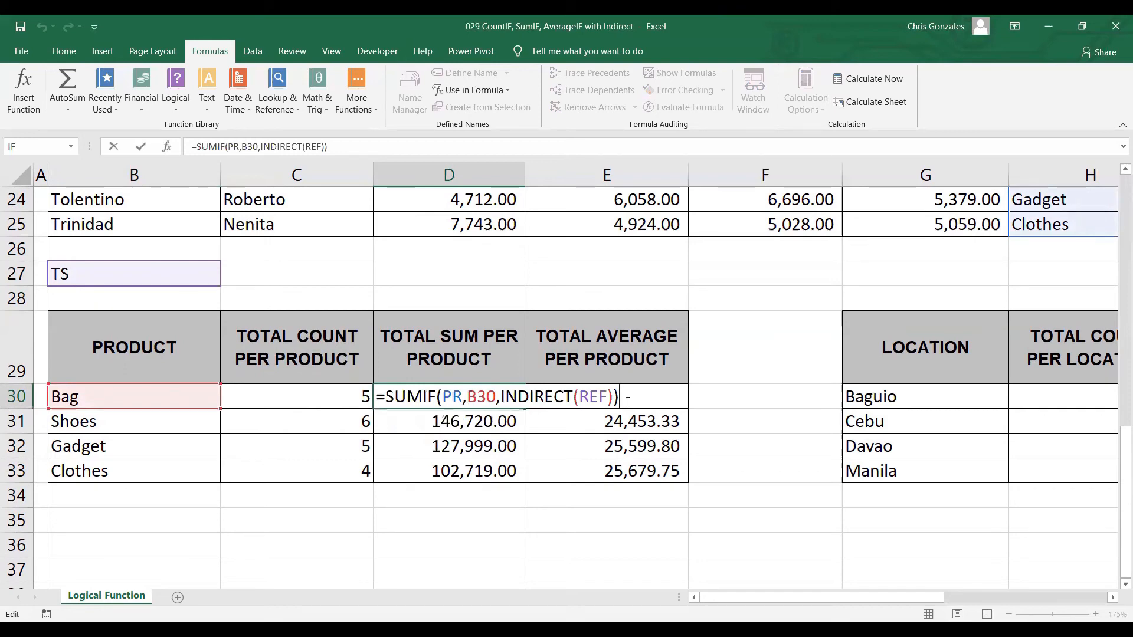
{"action": "key", "text": "Return"}
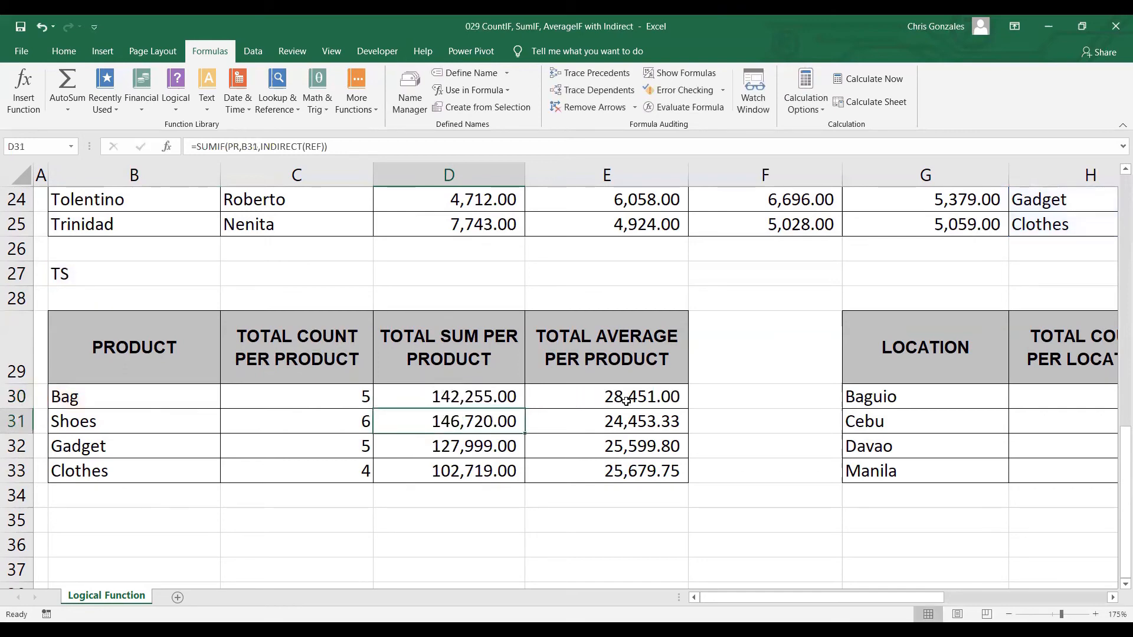
Change cell E30's formula to =AVERAGEIF(PR,B30,INDIRECT(REF)) and copy it down through E33
{"action": "left_click", "coordinate": [627, 401]}
{"action": "double_click", "coordinate": [628, 401]}
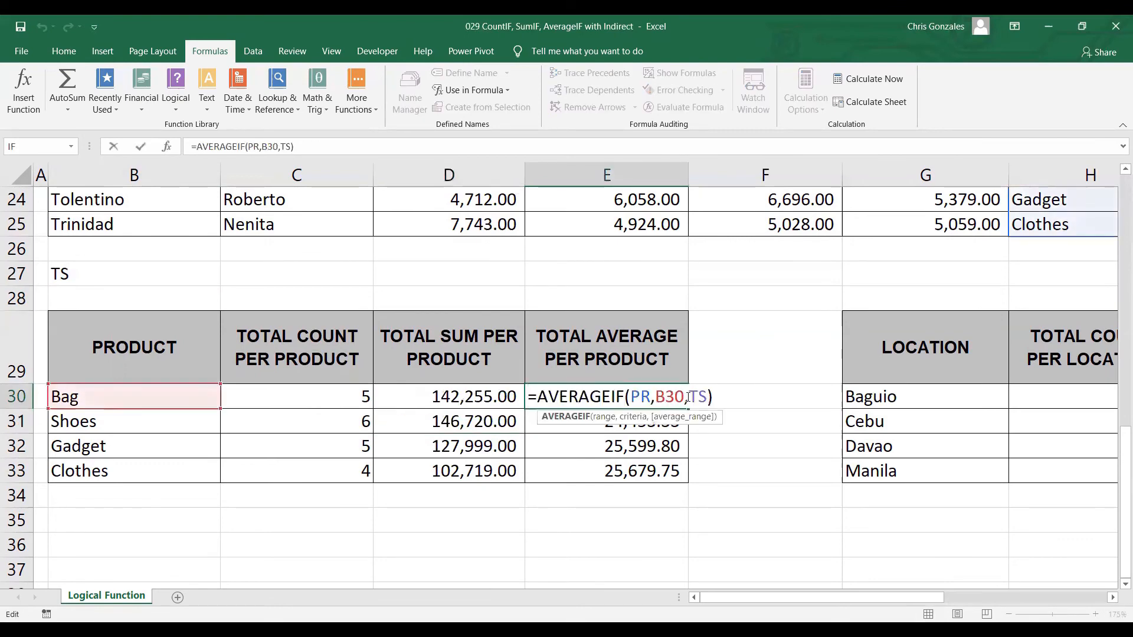
{"action": "left_click_drag", "start_coordinate": [688, 401], "coordinate": [724, 398]}
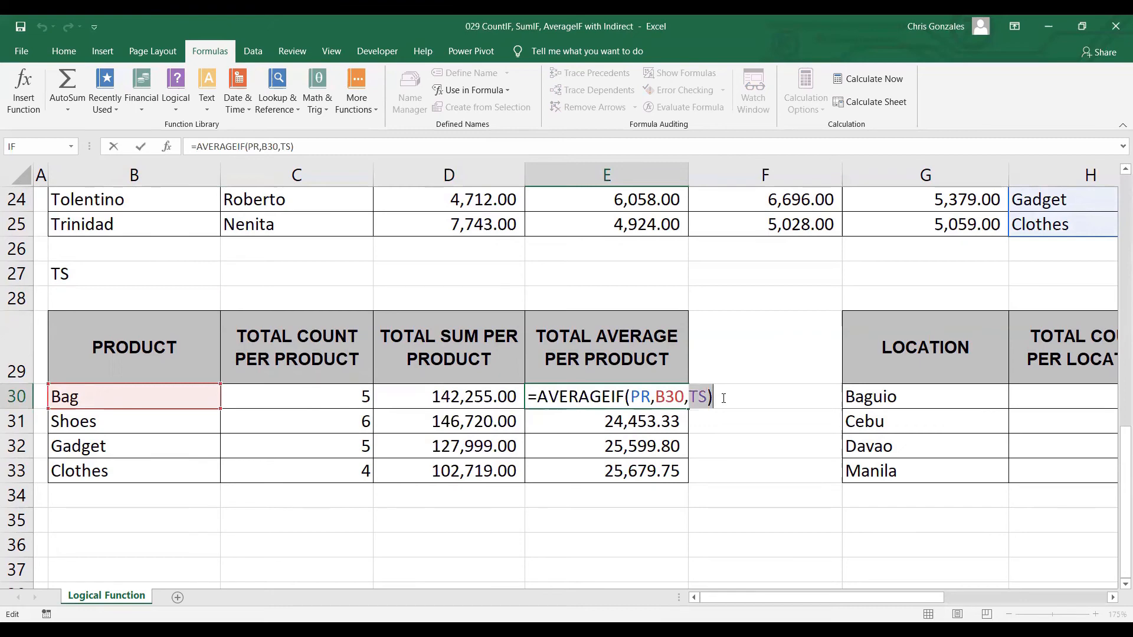
{"action": "type", "text": "INDIRECT(R"}
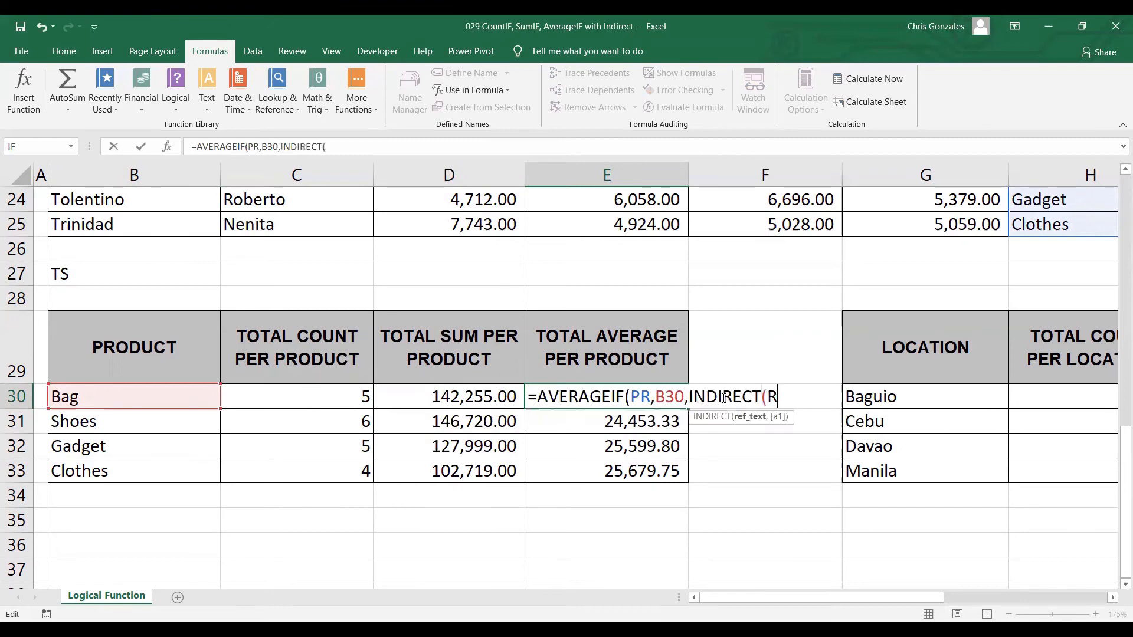
{"action": "type", "text": "EF)"}
{"action": "key", "text": "Return"}
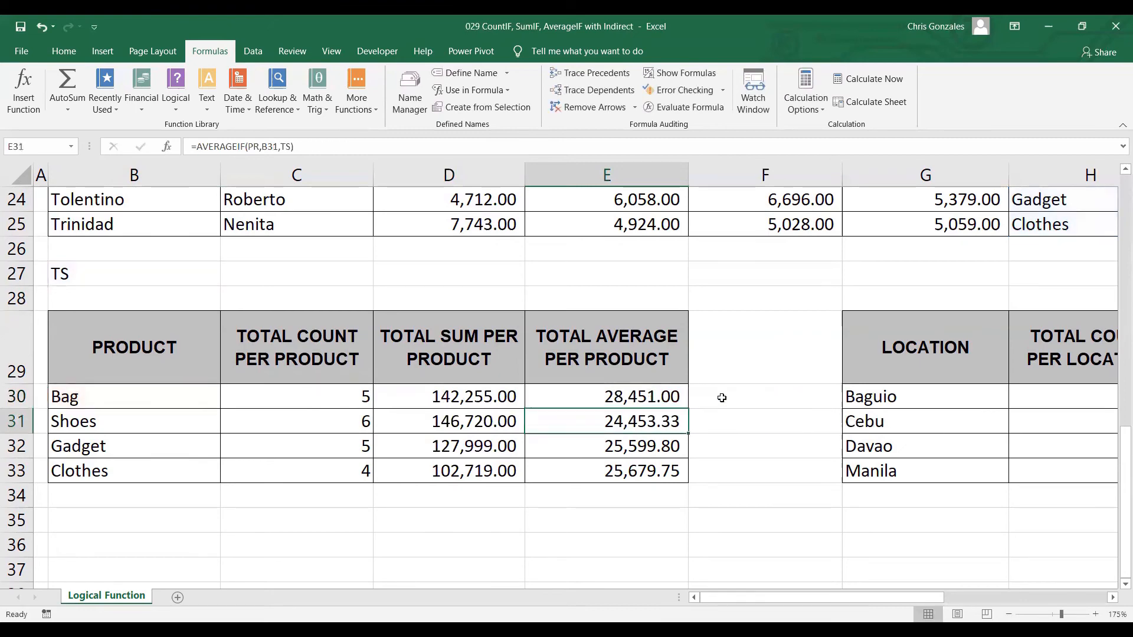
{"action": "left_click", "coordinate": [658, 392]}
{"action": "left_click_drag", "start_coordinate": [688, 409], "coordinate": [680, 474]}
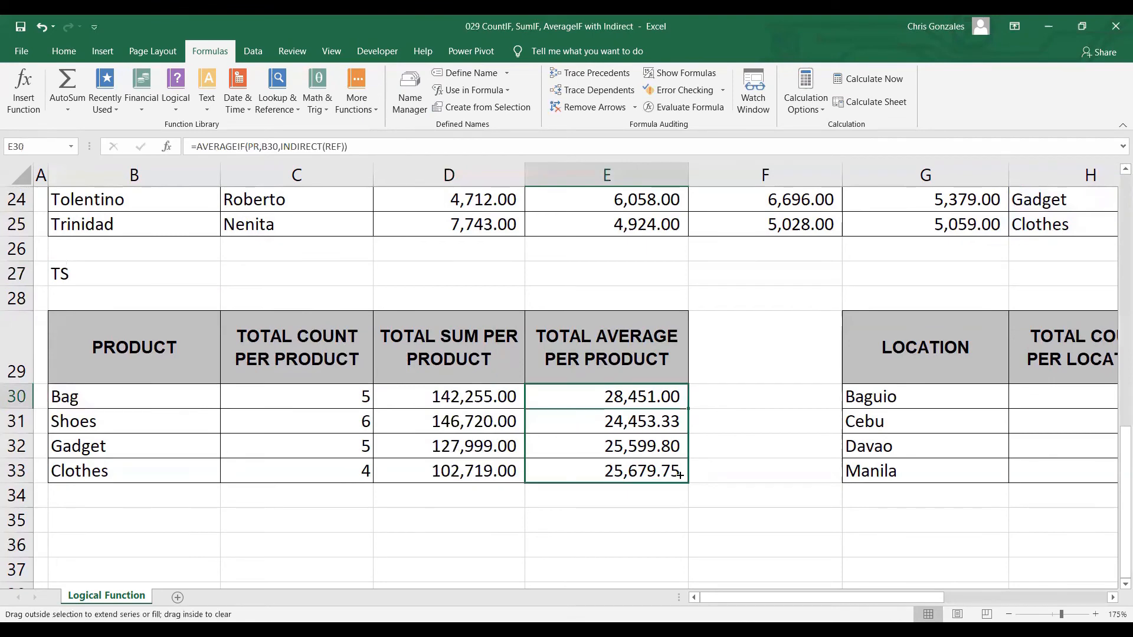
{"action": "left_click", "coordinate": [153, 276]}
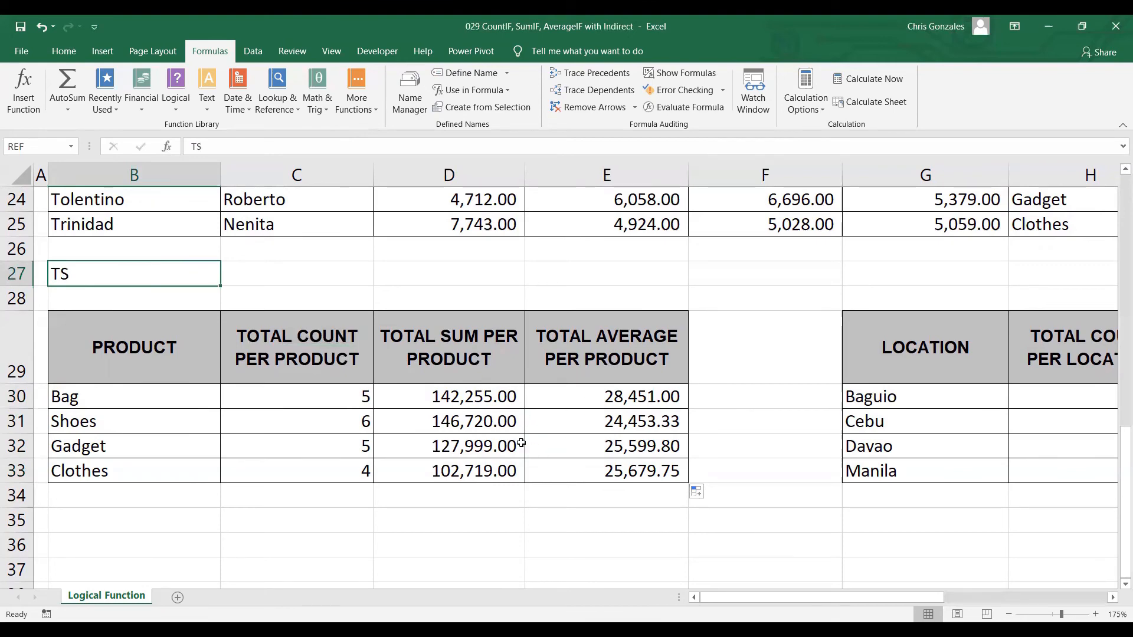
Change cell I30's formula to =SUMIF(LO,G30,INDIRECT(REF)) and copy it down through I33
{"action": "left_click_drag", "start_coordinate": [722, 599], "coordinate": [882, 598]}
{"action": "double_click", "coordinate": [788, 401]}
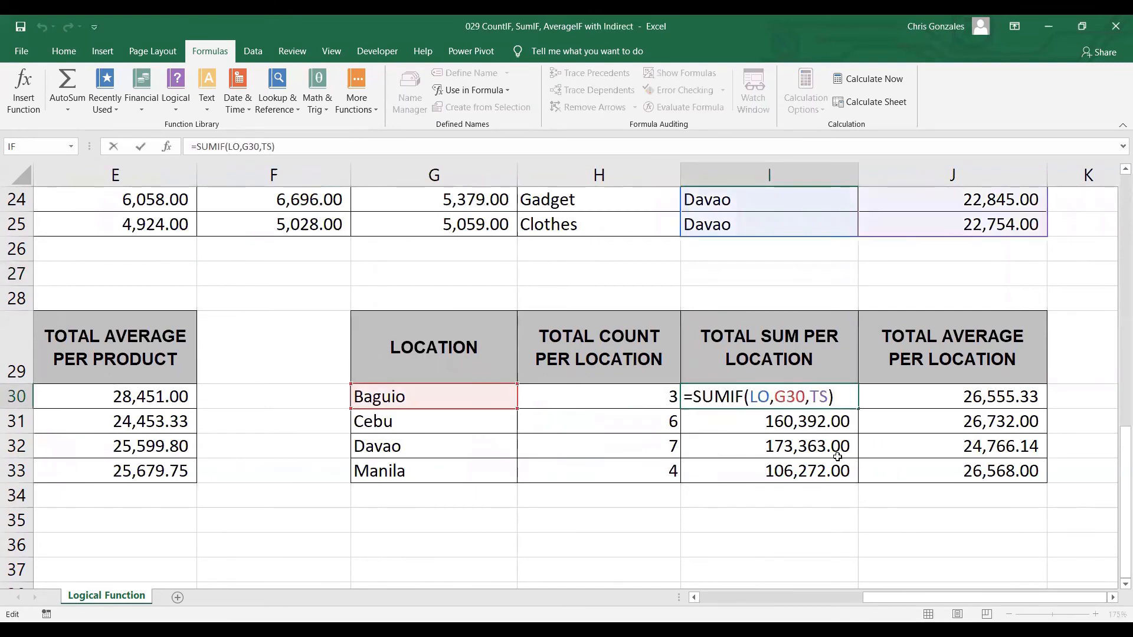
{"action": "key", "text": "BackSpace"}
{"action": "key", "text": "BackSpace"}
{"action": "key", "text": "BackSpace"}
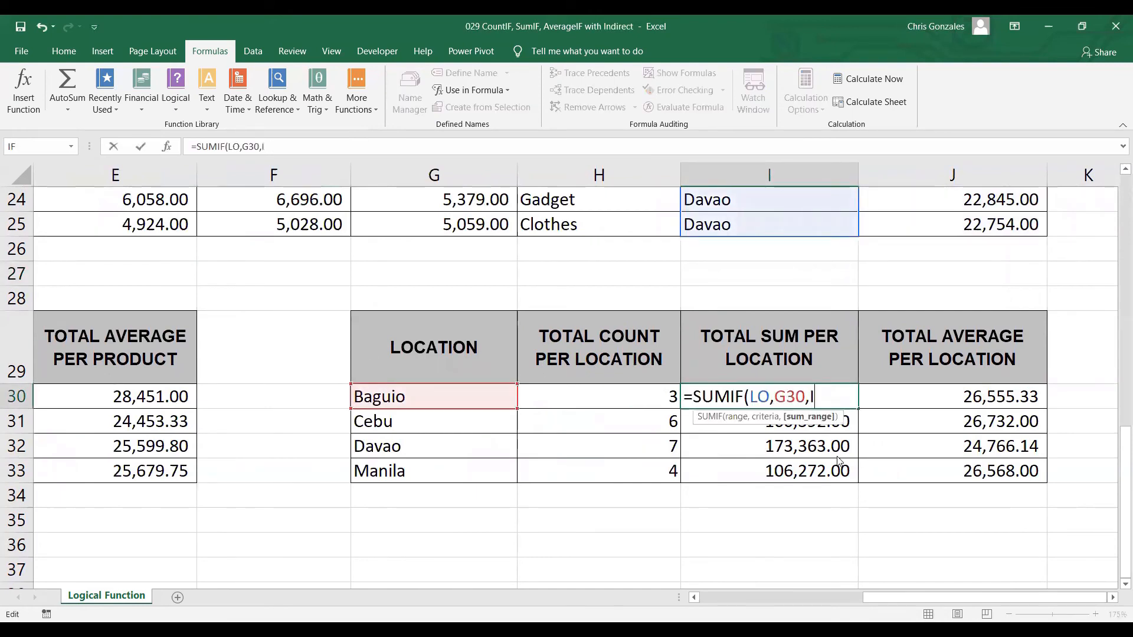
{"action": "type", "text": "INDIRECT"}
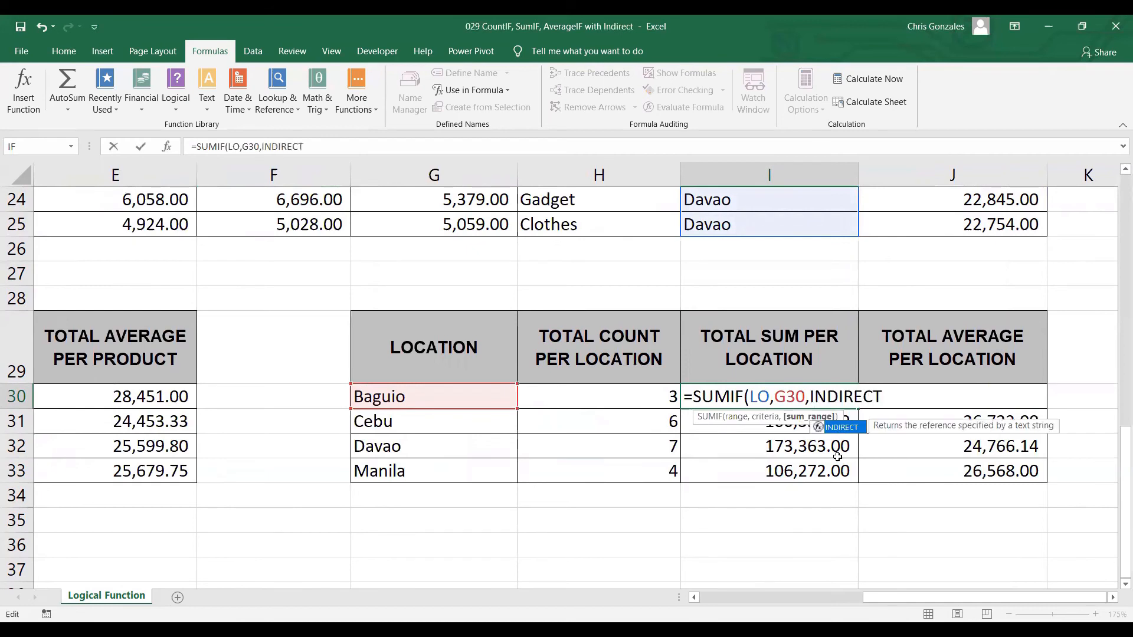
{"action": "type", "text": "(REF))"}
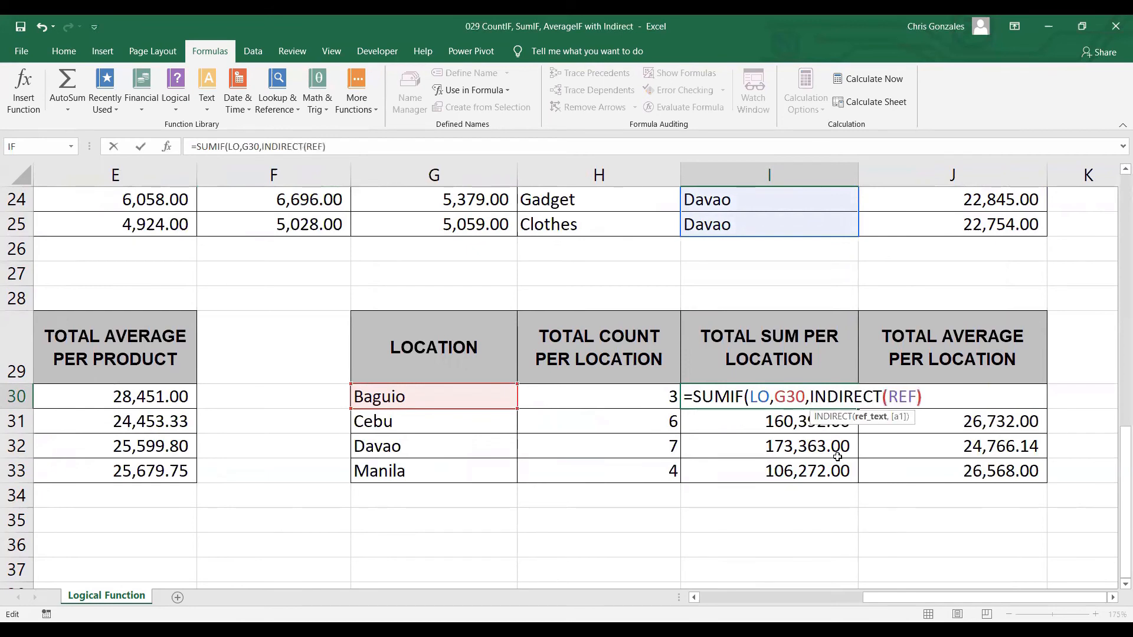
{"action": "key", "text": "Return"}
{"action": "left_click", "coordinate": [826, 386]}
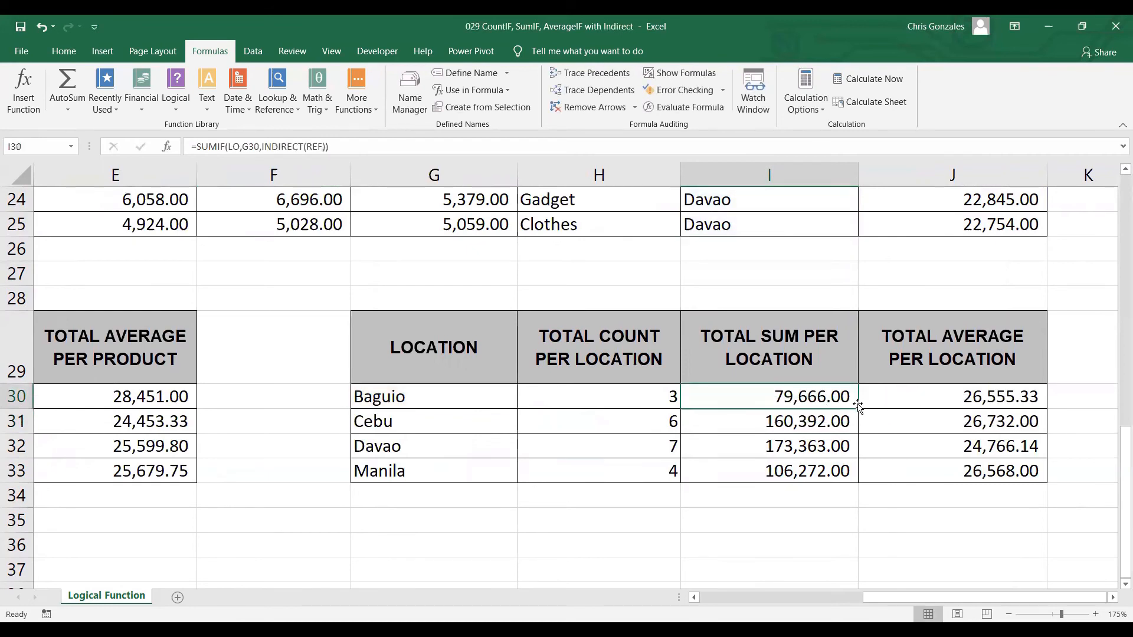
{"action": "left_click_drag", "start_coordinate": [857, 408], "coordinate": [849, 472]}
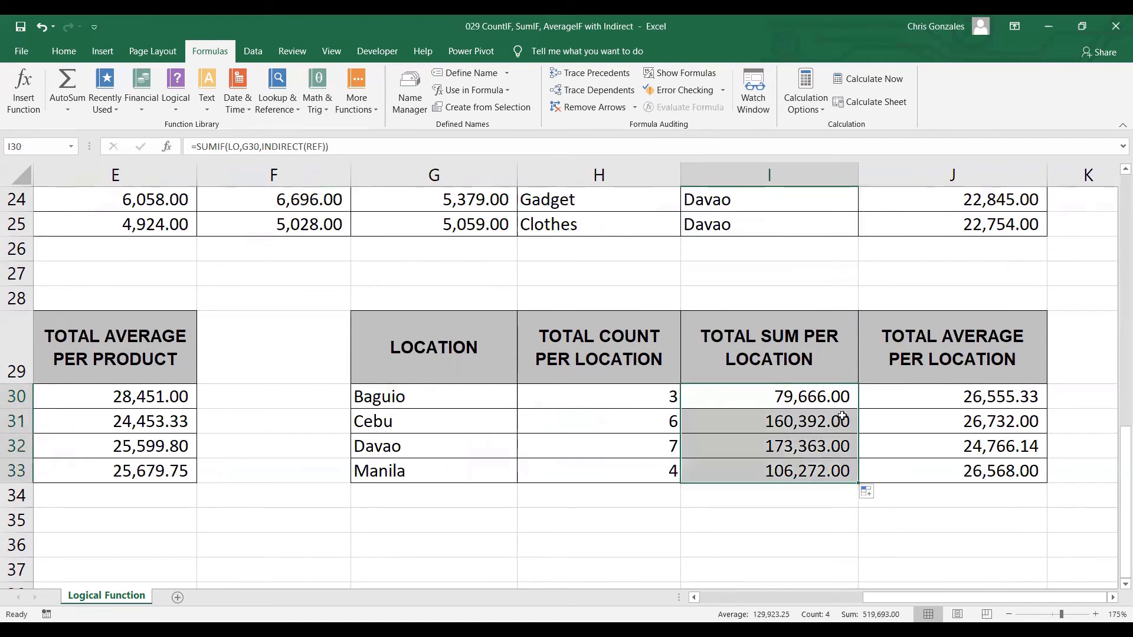
{"action": "double_click", "coordinate": [850, 402]}
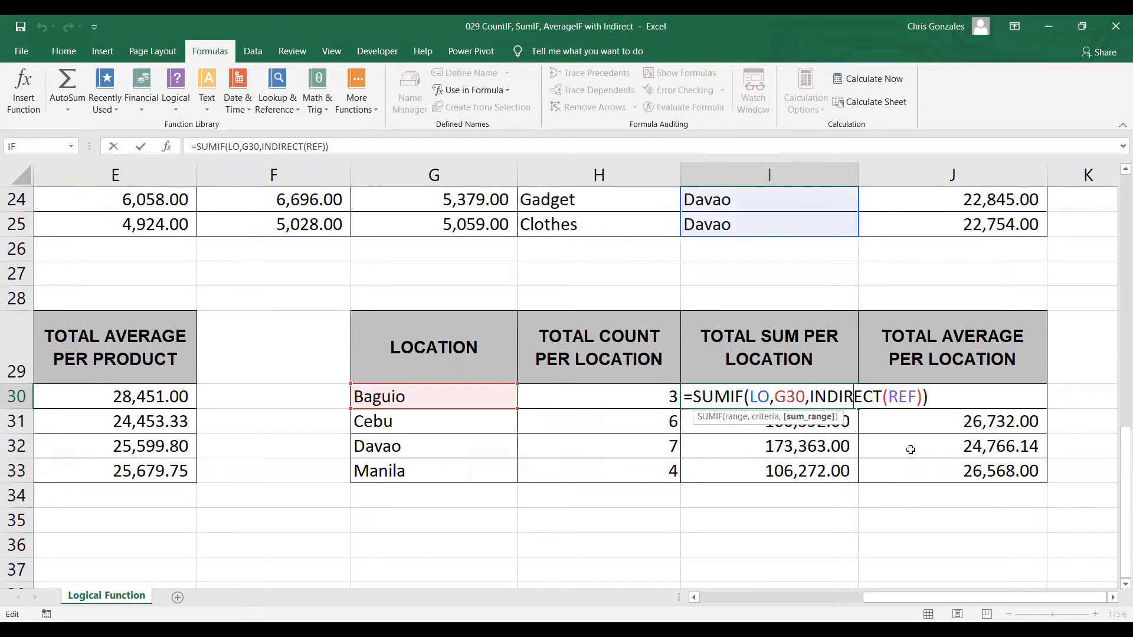
{"action": "key", "text": "Escape"}
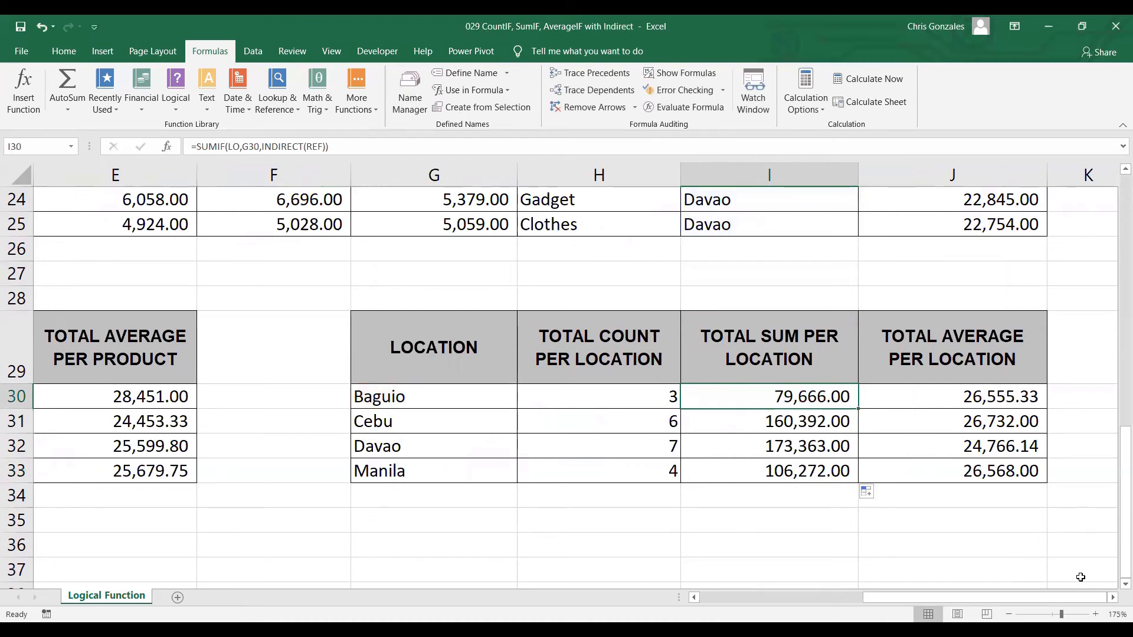
Change cell J30's formula to =AVERAGEIF(LO,G30,INDIRECT(REF)) and copy it down through J33
{"action": "scroll", "coordinate": [1093, 583], "scroll_direction": "right", "scroll_amount": 1}
{"action": "double_click", "coordinate": [842, 399]}
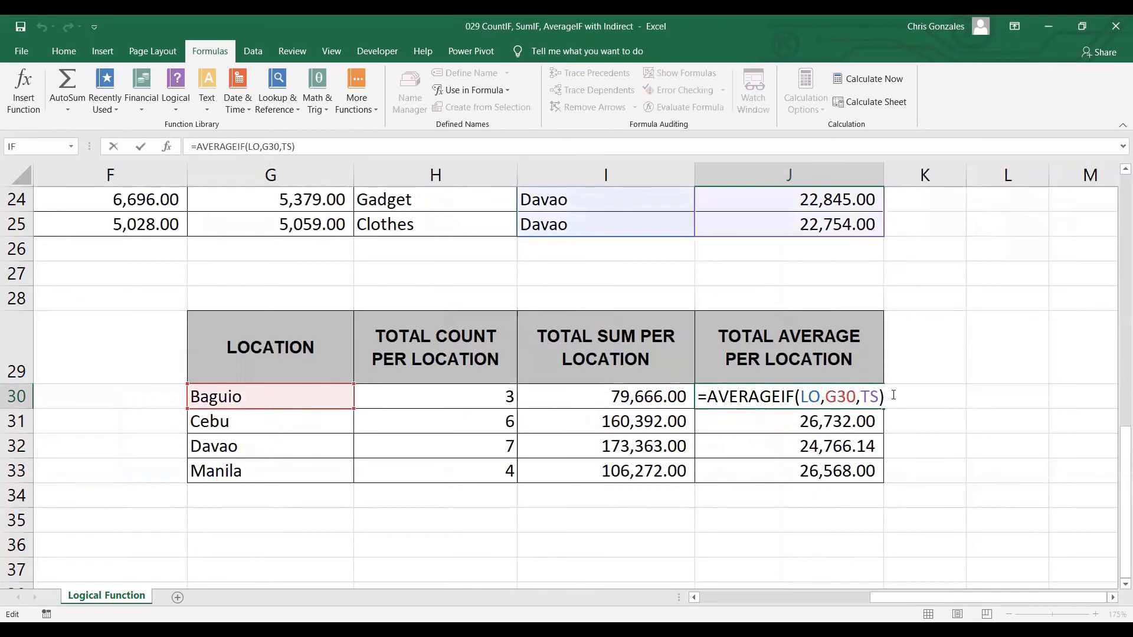
{"action": "key", "text": "BackSpace"}
{"action": "key", "text": "BackSpace"}
{"action": "key", "text": "BackSpace"}
{"action": "type", "text": "INDIRECT"}
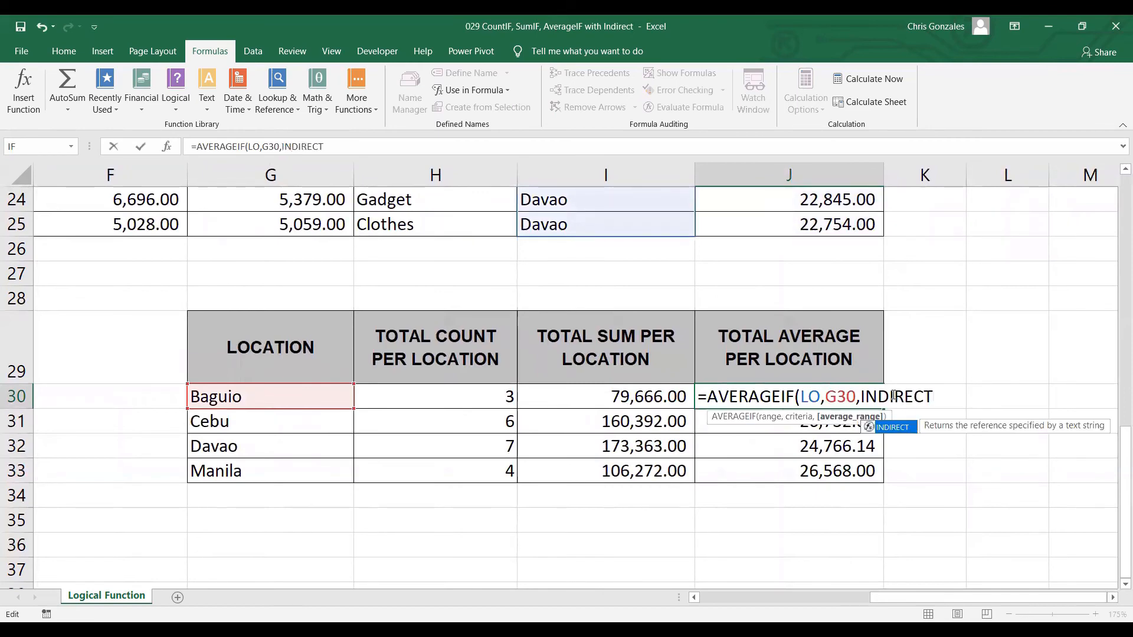
{"action": "type", "text": "(REF))"}
{"action": "key", "text": "Return"}
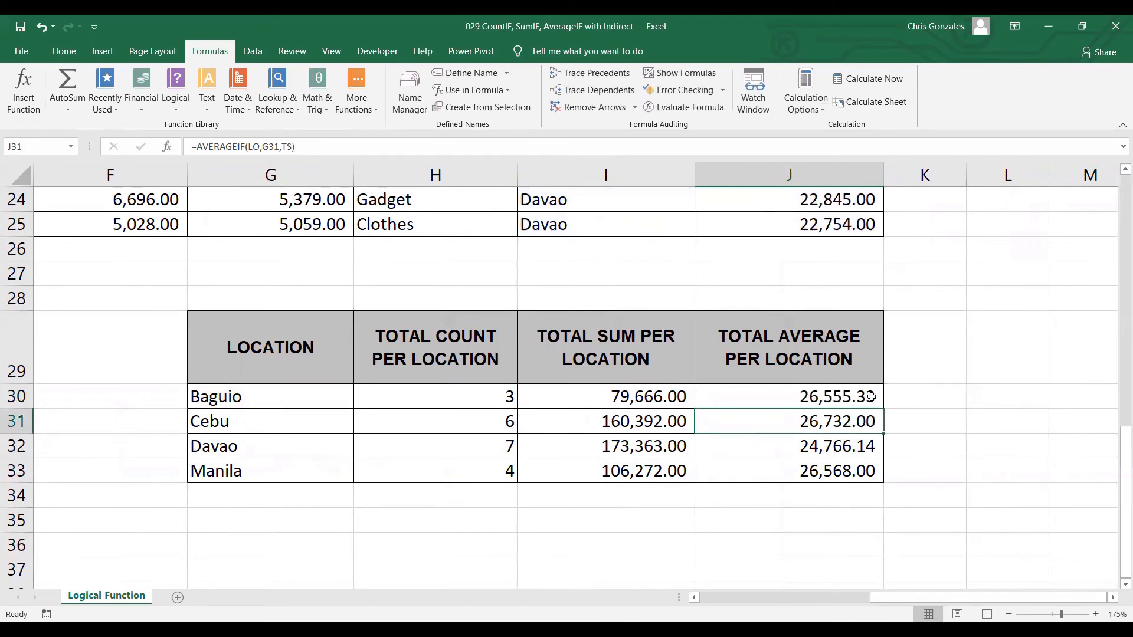
{"action": "left_click", "coordinate": [871, 397]}
{"action": "left_click_drag", "start_coordinate": [883, 408], "coordinate": [873, 473]}
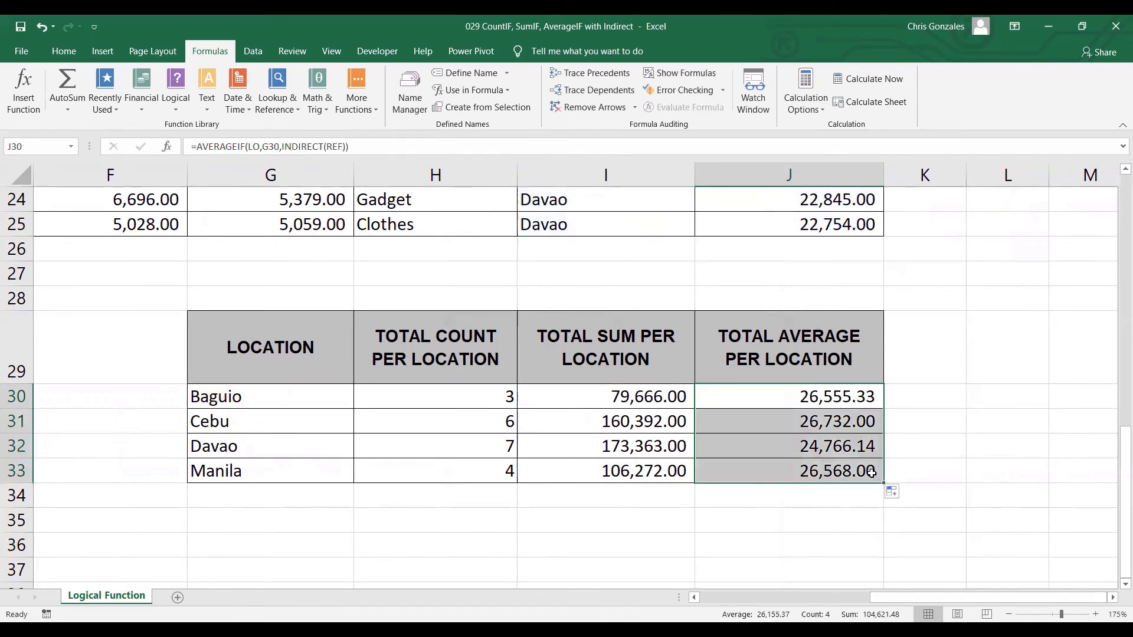
Review the AVERAGEIF formula with INDIRECT in cell J30 without changing it
{"action": "left_click", "coordinate": [865, 399]}
{"action": "double_click", "coordinate": [864, 400]}
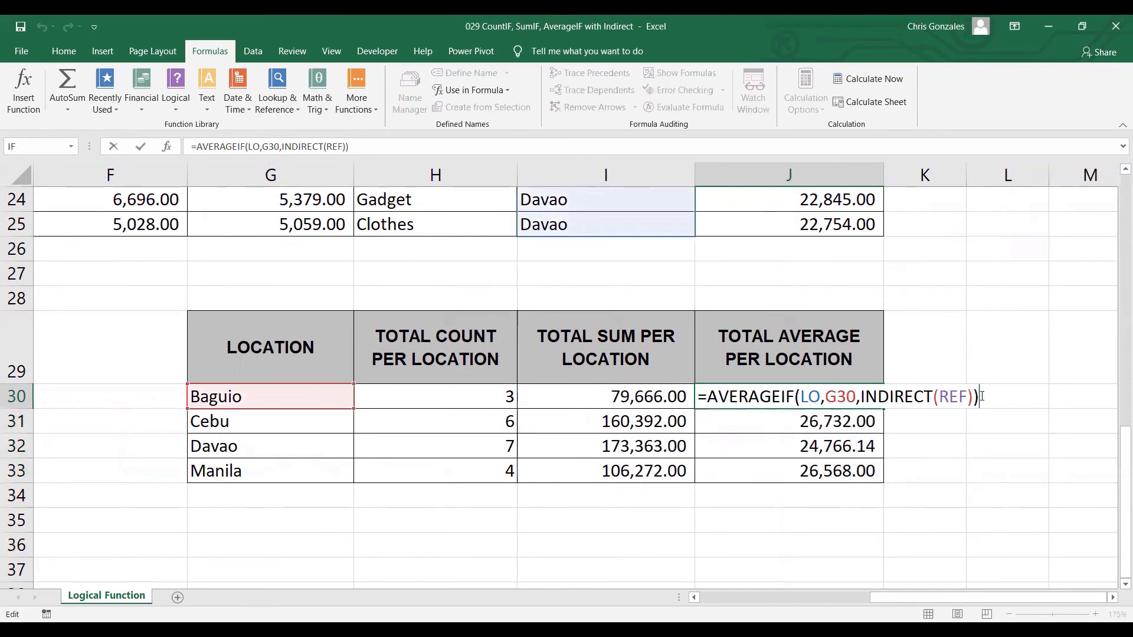
{"action": "key", "text": "Escape"}
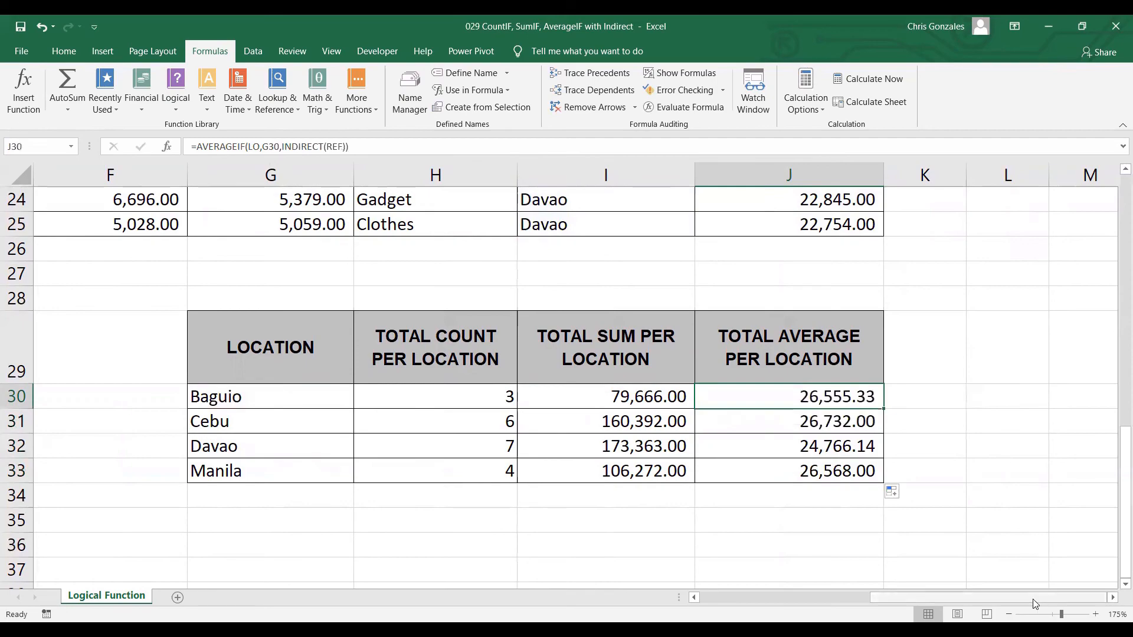
Set reference cell B27 to WEEK1 to switch the product and location sums and averages to the first week
{"action": "left_click_drag", "start_coordinate": [1033, 600], "coordinate": [838, 594]}
{"action": "scroll", "coordinate": [676, 492], "scroll_direction": "down", "scroll_amount": 3}
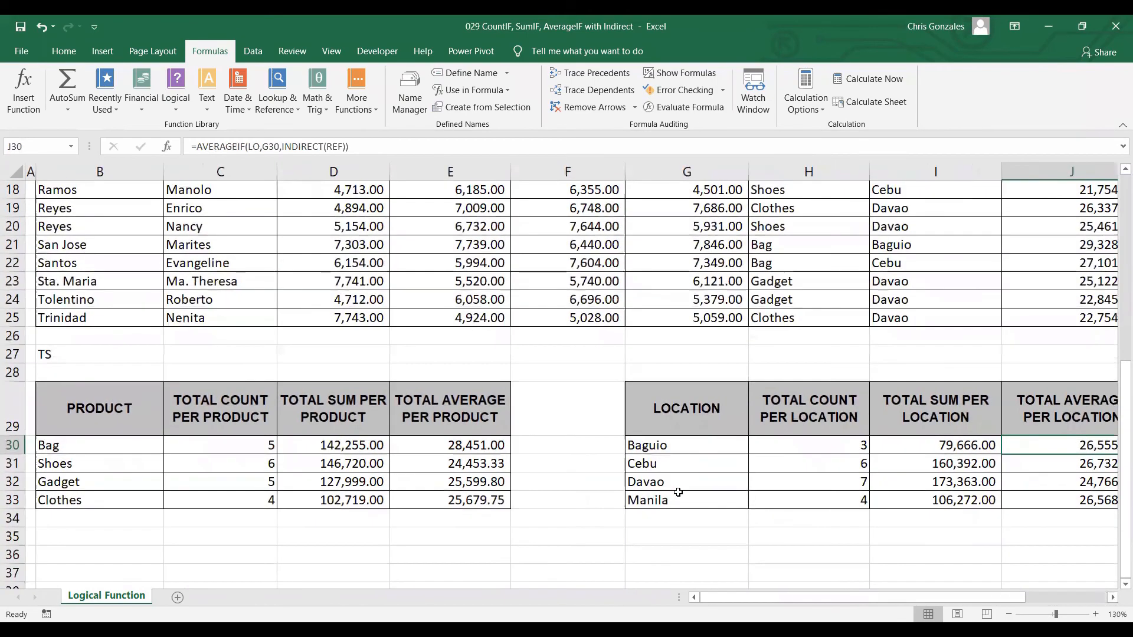
{"action": "scroll", "coordinate": [678, 492], "scroll_direction": "down", "scroll_amount": 1}
{"action": "left_click", "coordinate": [104, 364]}
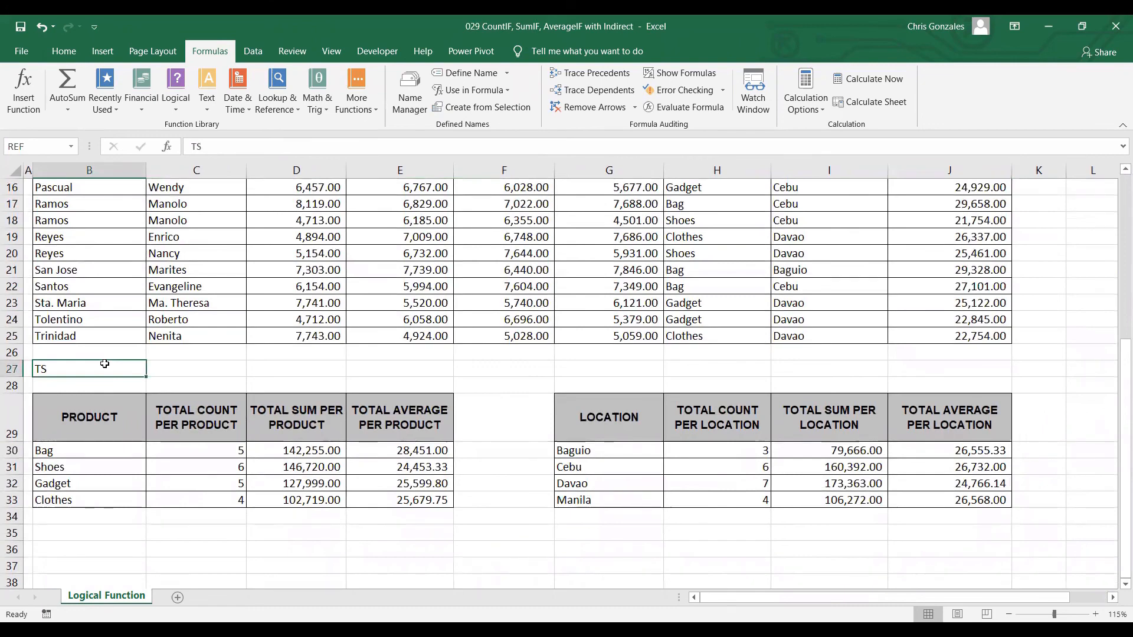
{"action": "type", "text": "WEEK1"}
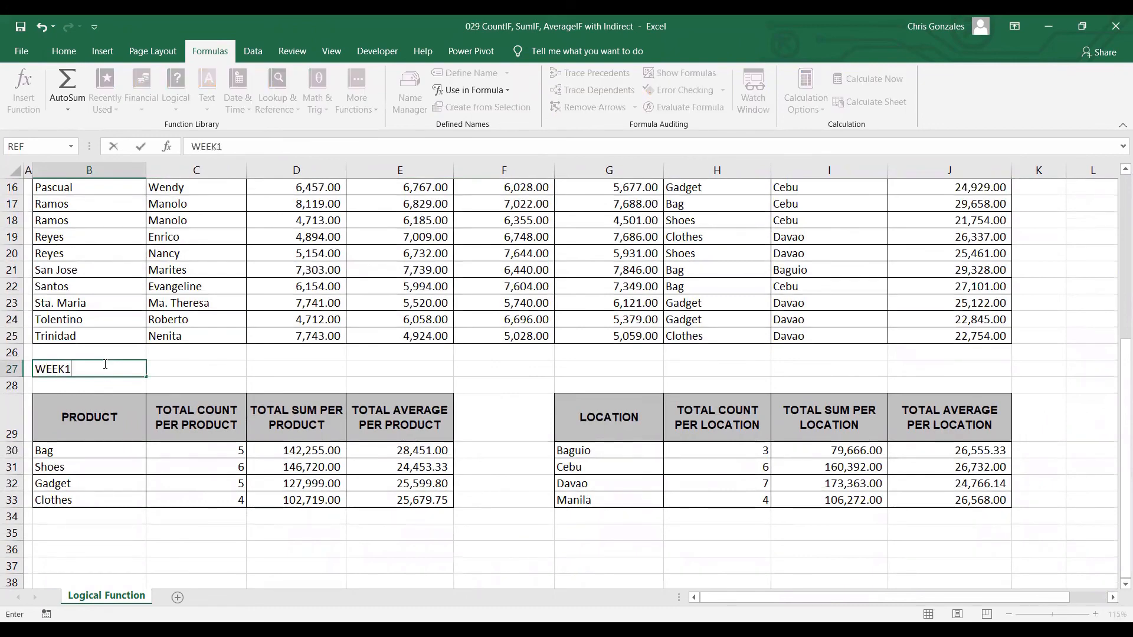
{"action": "key", "text": "Return"}
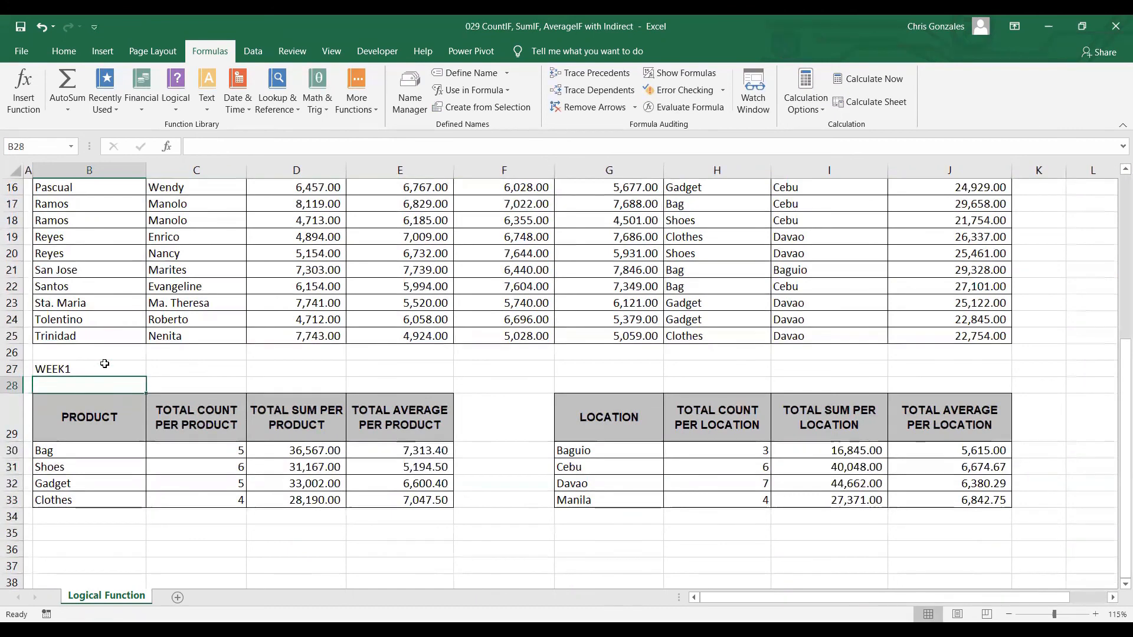
Test the summary tables with the second and third weeks by entering WEEK2, followed by WEEK3, in reference cell B27
{"action": "left_click", "coordinate": [105, 367]}
{"action": "type", "text": "WEEK2"}
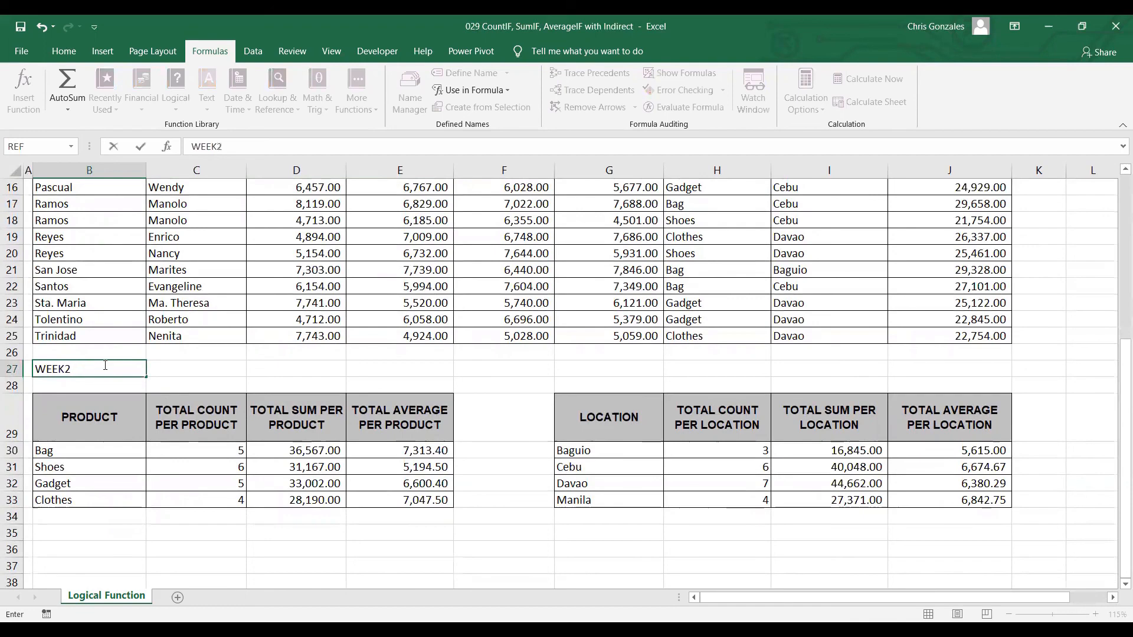
{"action": "key", "text": "Return"}
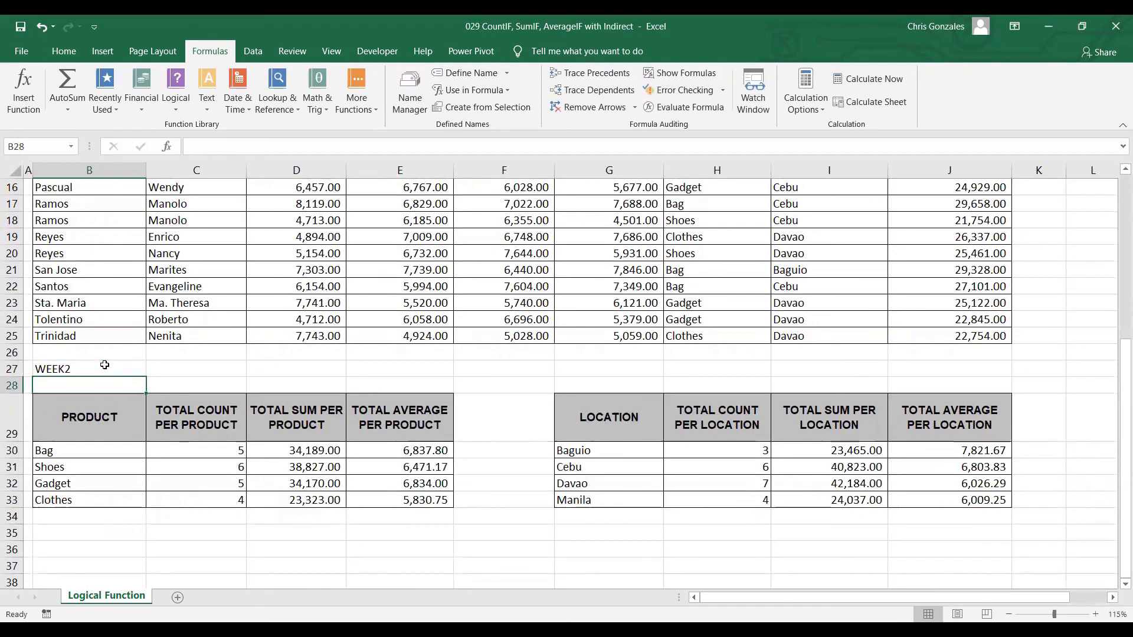
{"action": "left_click", "coordinate": [105, 365]}
{"action": "type", "text": "WE"}
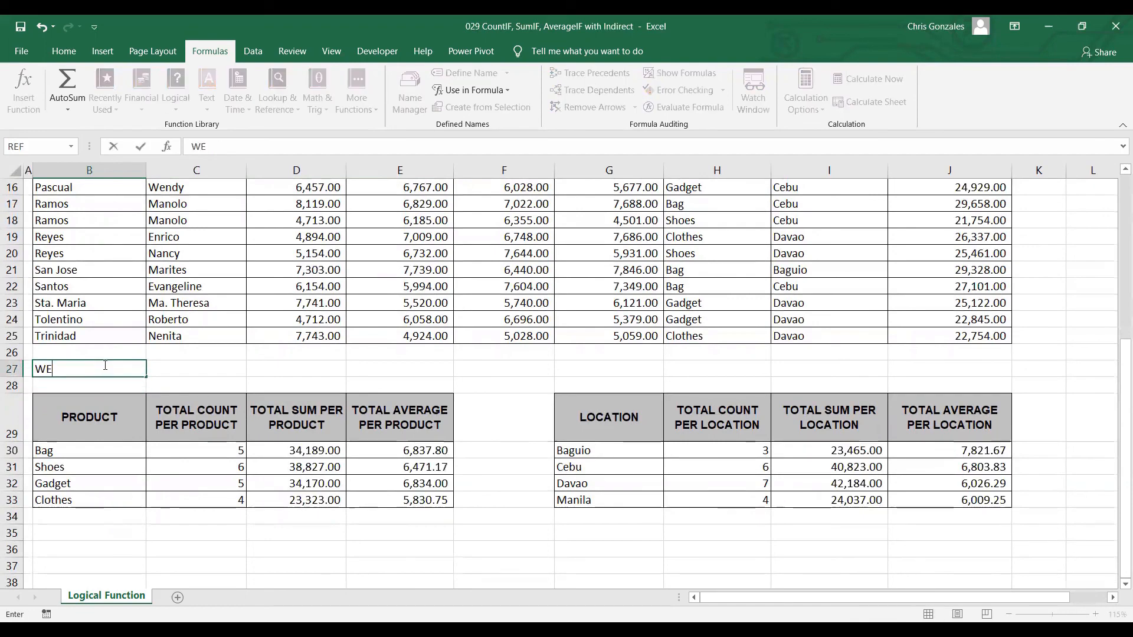
{"action": "type", "text": "EK3"}
{"action": "key", "text": "Return"}
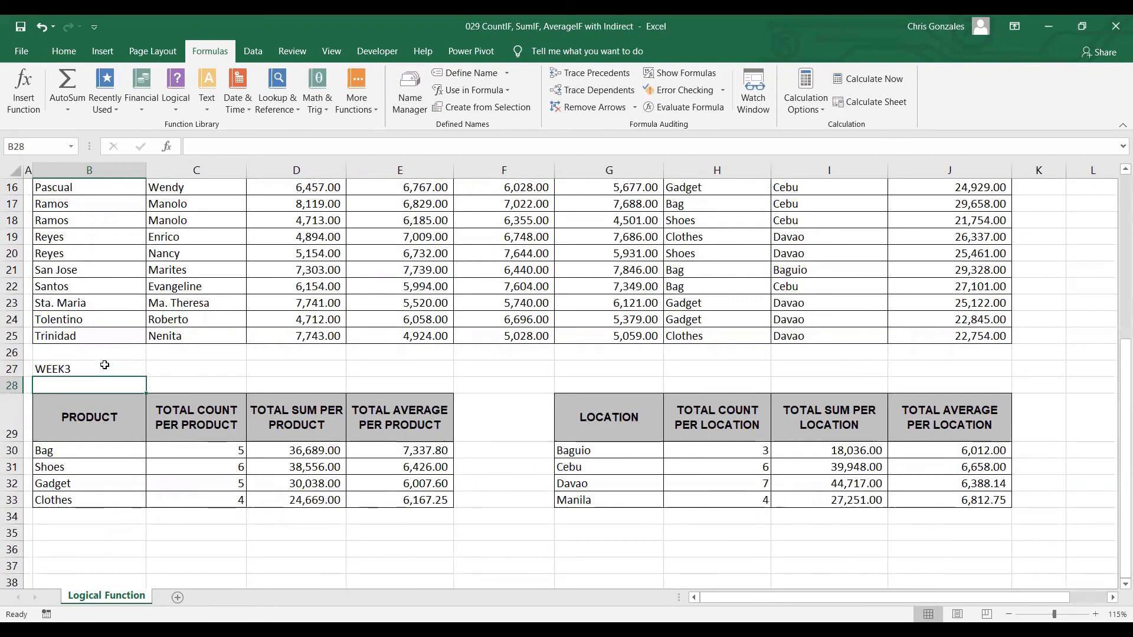
Test the fourth week by entering WEEK4 in reference cell B27, and return the cell to TS for total sales
{"action": "left_click", "coordinate": [105, 365]}
{"action": "type", "text": "WEEK4"}
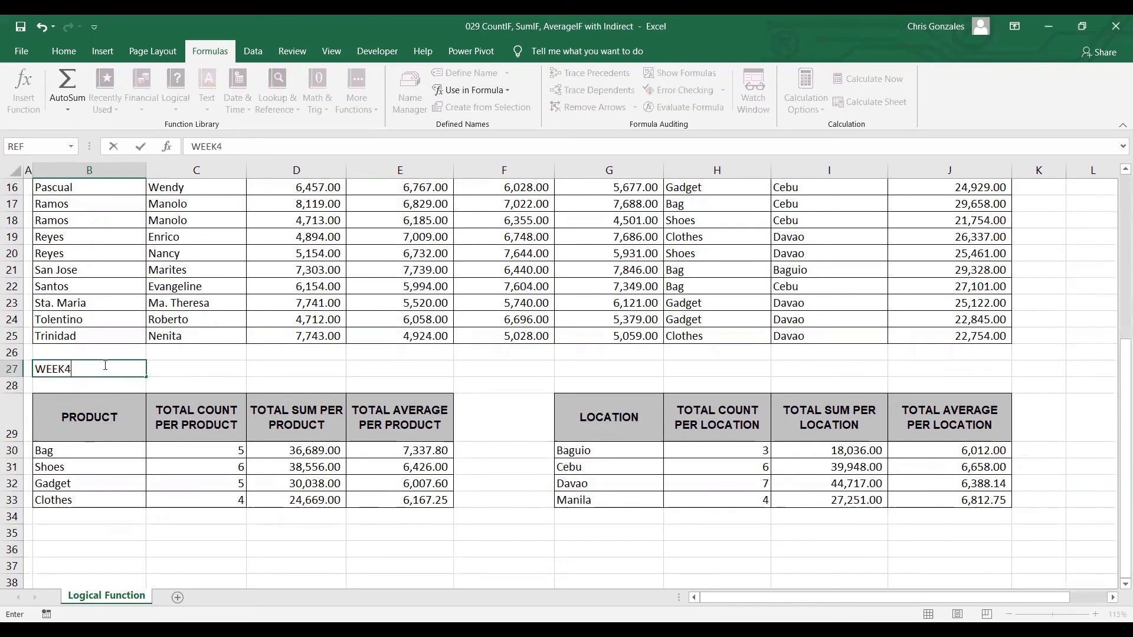
{"action": "key", "text": "Return"}
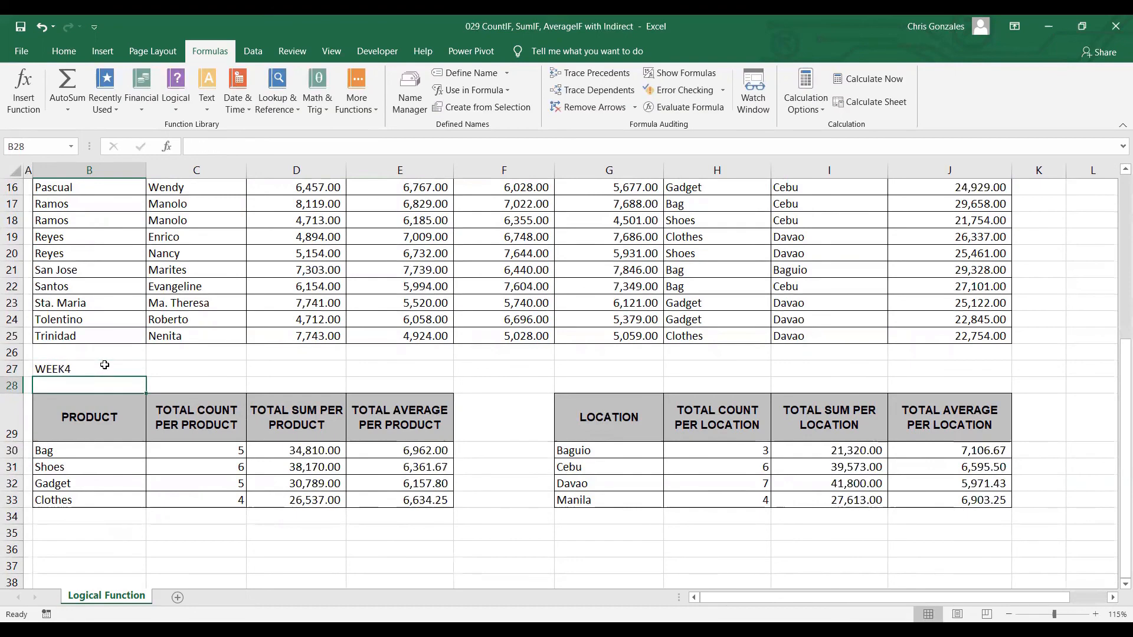
{"action": "left_click", "coordinate": [105, 366]}
{"action": "type", "text": "TS"}
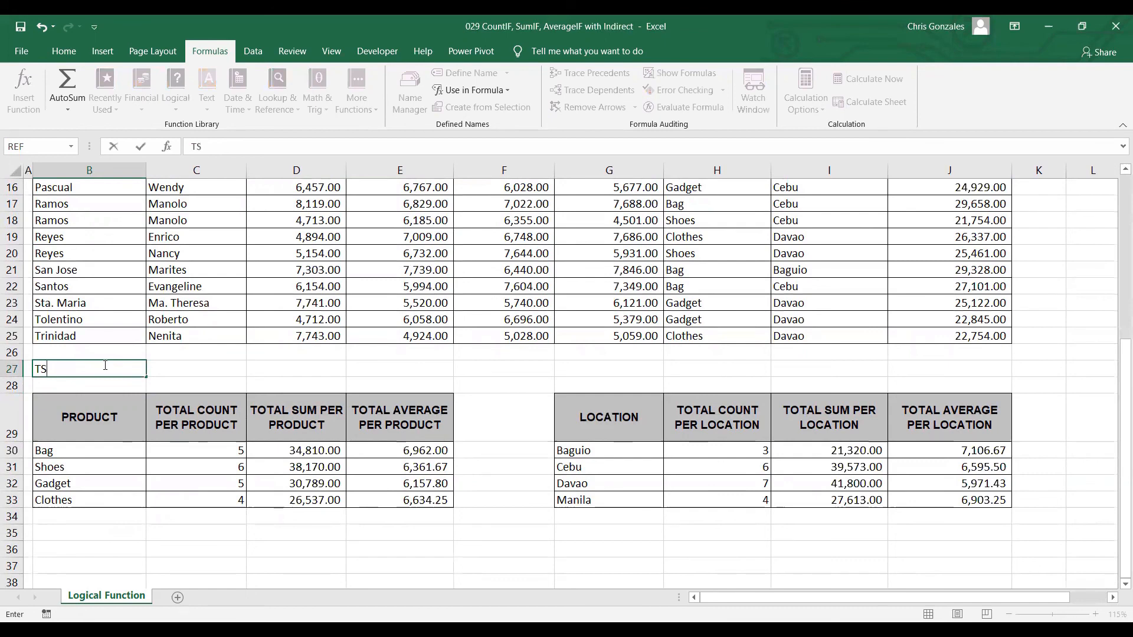
{"action": "key", "text": "Return"}
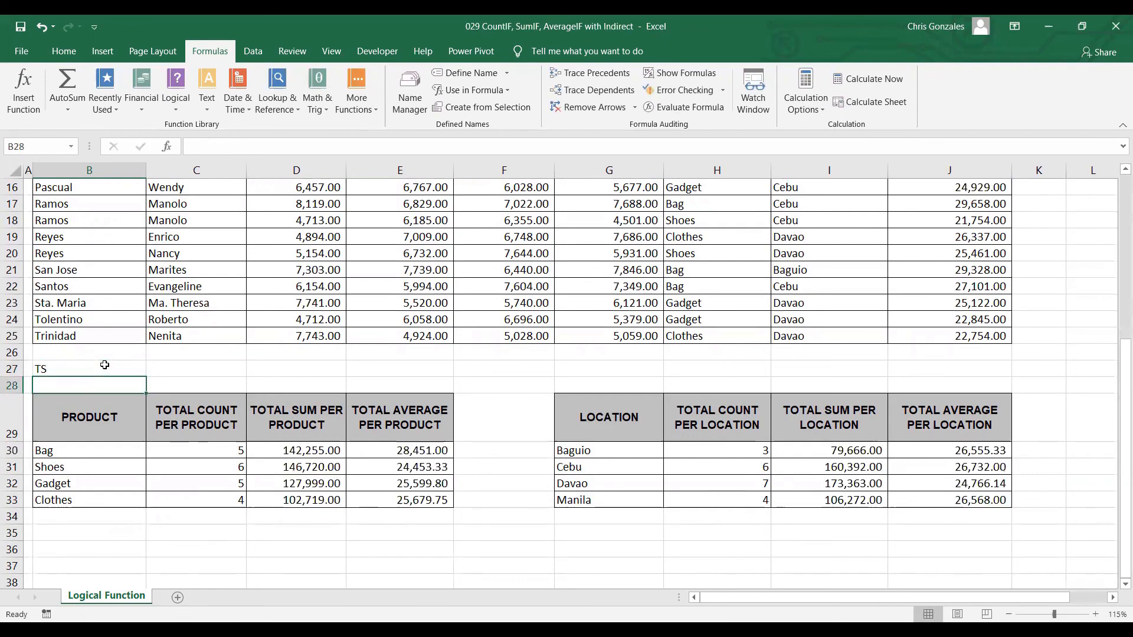